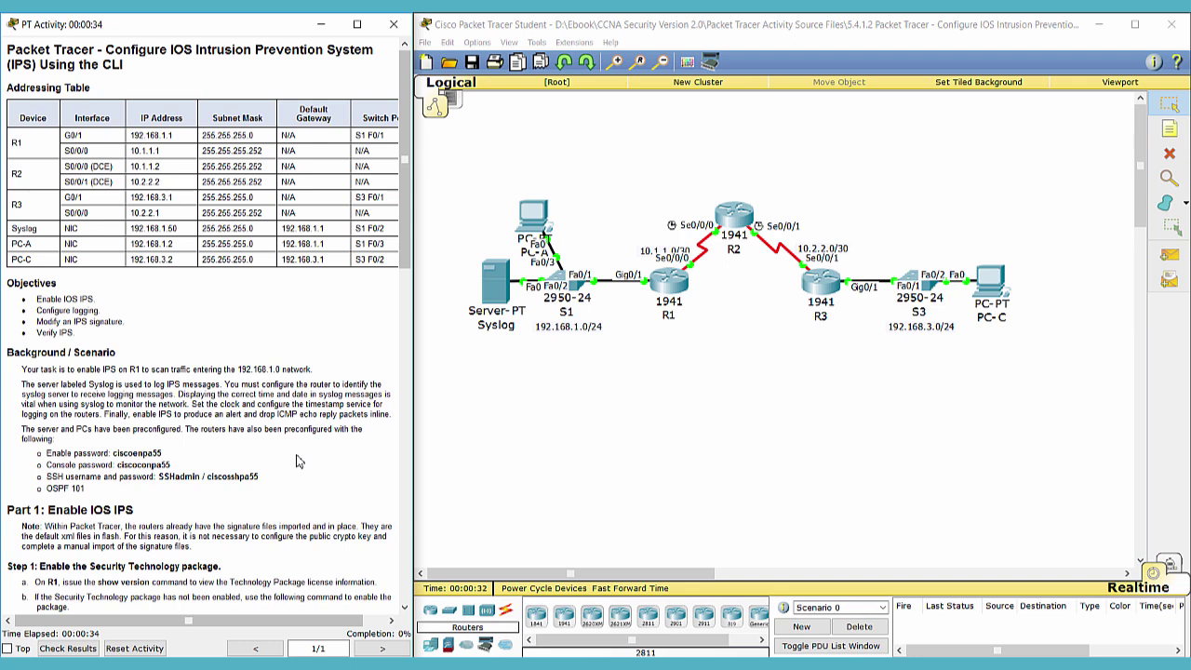
{"action": "left_click", "coordinate": [494, 443]}
{"action": "left_click_drag", "start_coordinate": [106, 52], "coordinate": [163, 76]}
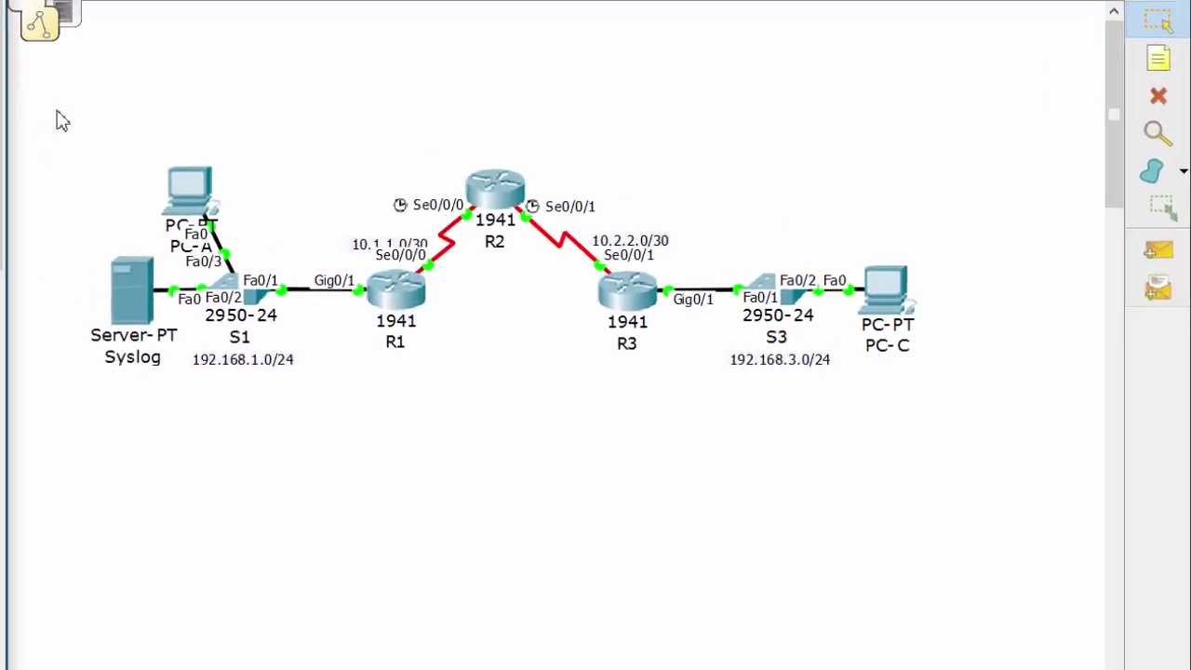
{"action": "left_click_drag", "start_coordinate": [447, 160], "coordinate": [1004, 317]}
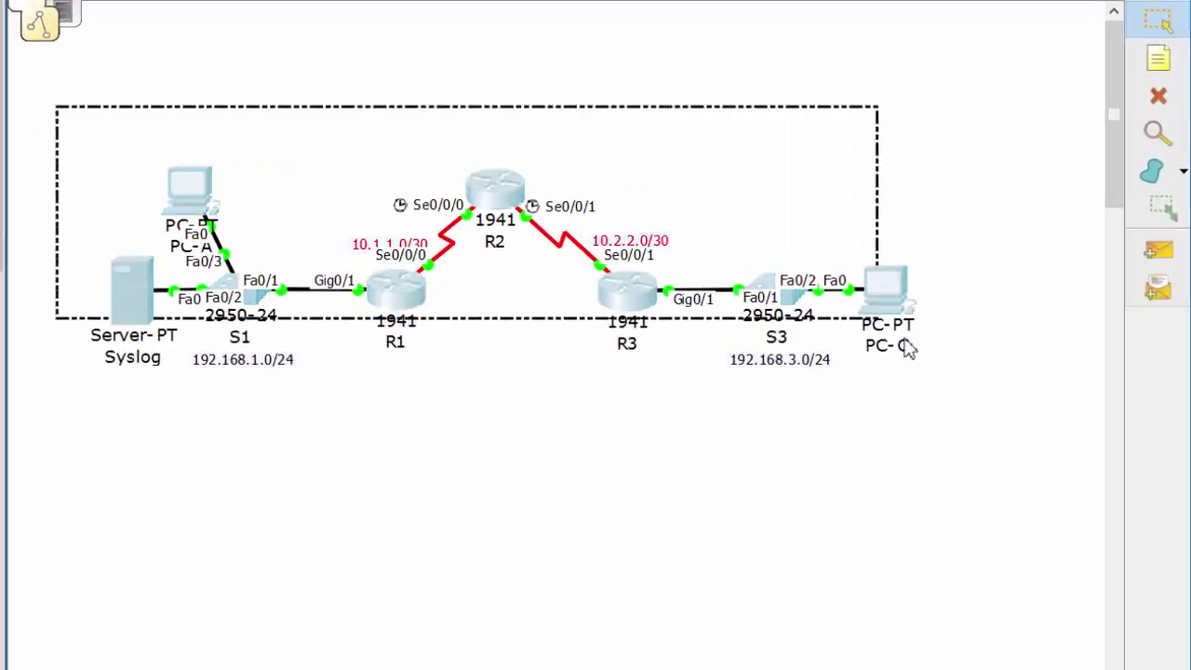
{"action": "left_click_drag", "start_coordinate": [907, 346], "coordinate": [963, 416]}
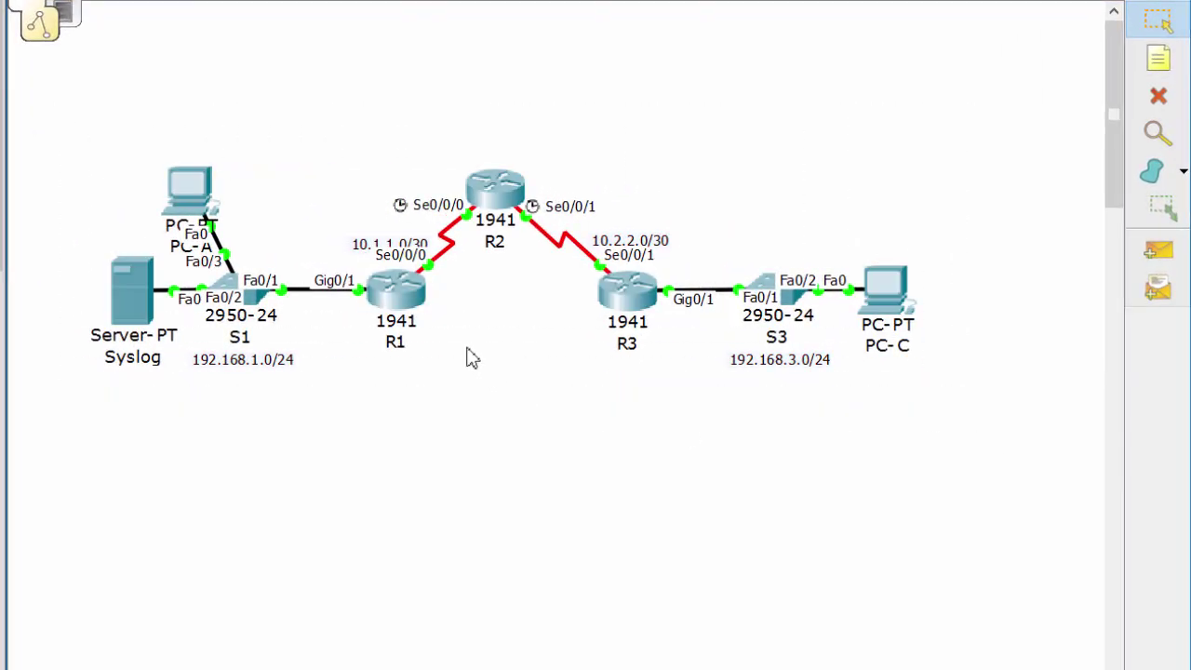
{"action": "left_click_drag", "start_coordinate": [471, 358], "coordinate": [409, 307]}
{"action": "left_click", "coordinate": [468, 445]}
Open PC-A and PC-C, and view the IPv4 address in PC-C's IP configuration.
{"action": "left_click", "coordinate": [199, 216]}
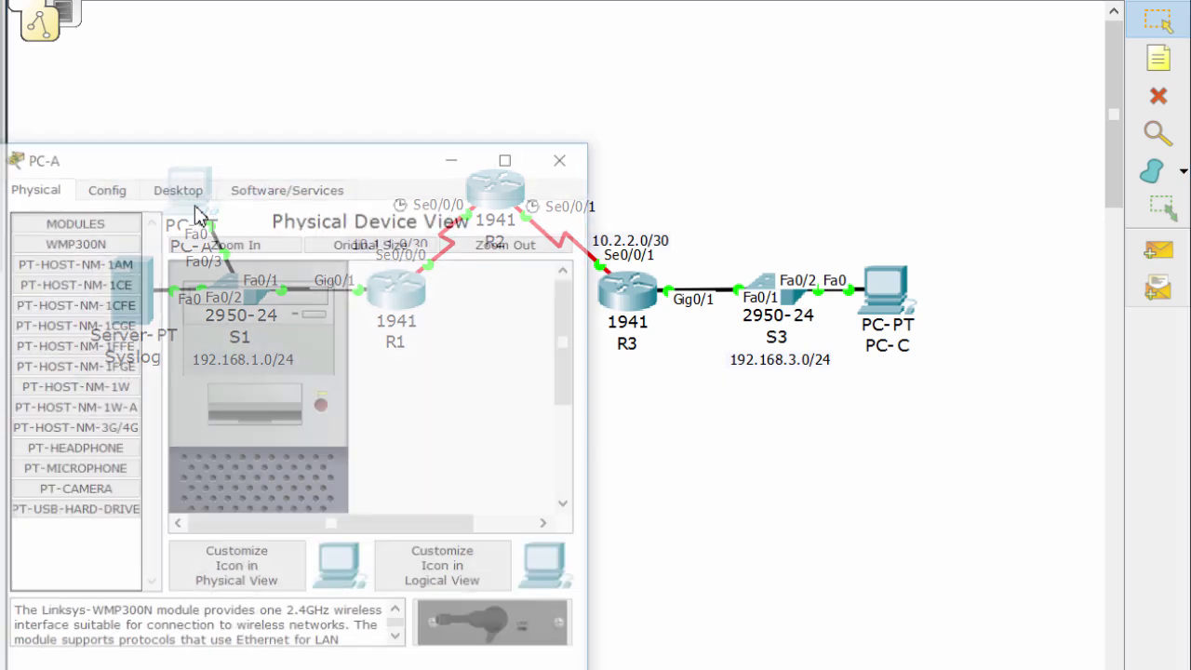
{"action": "left_click_drag", "start_coordinate": [252, 164], "coordinate": [410, 116]}
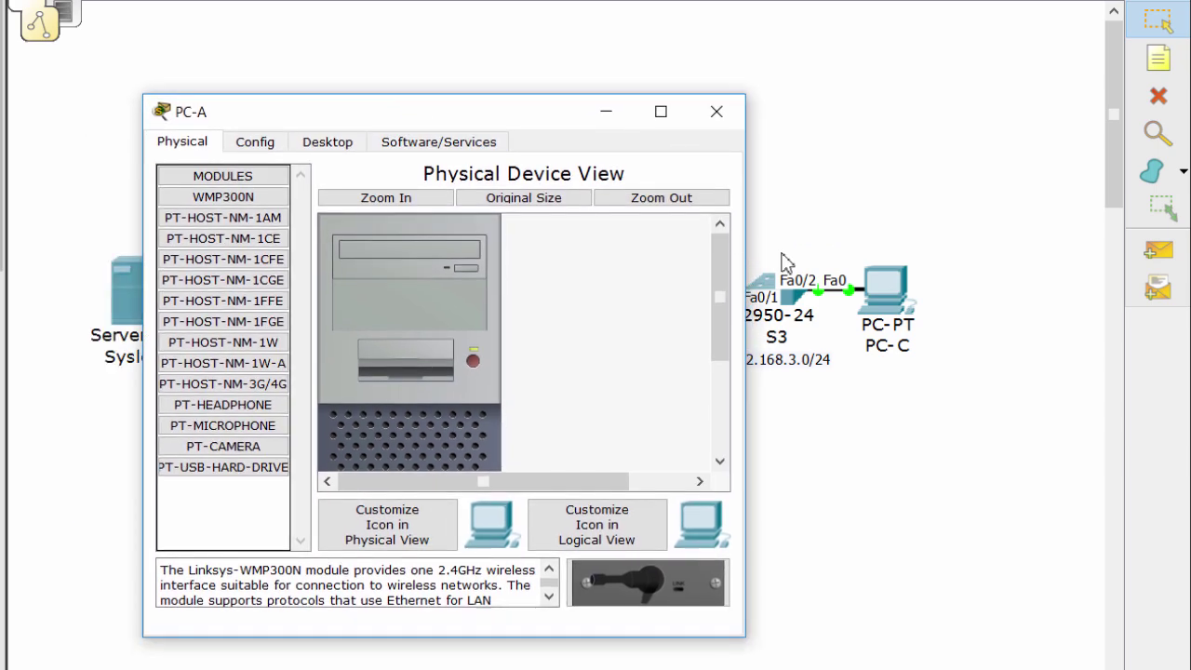
{"action": "left_click", "coordinate": [890, 291]}
{"action": "left_click_drag", "start_coordinate": [177, 156], "coordinate": [499, 151]}
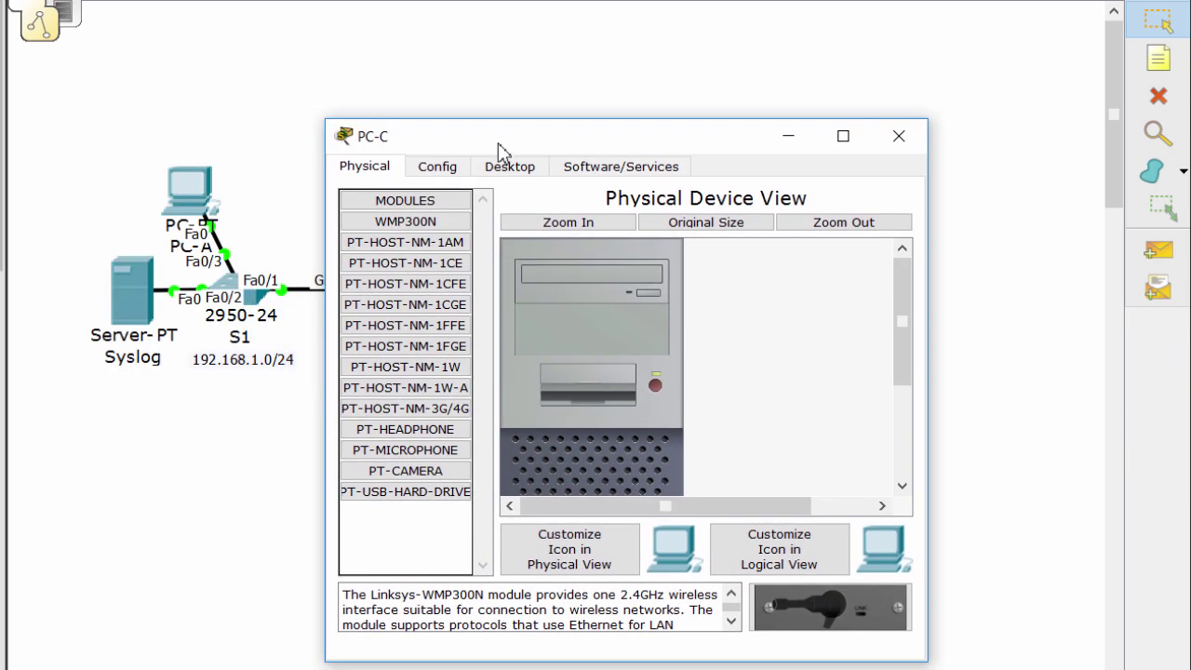
{"action": "left_click", "coordinate": [506, 170]}
{"action": "left_click", "coordinate": [409, 233]}
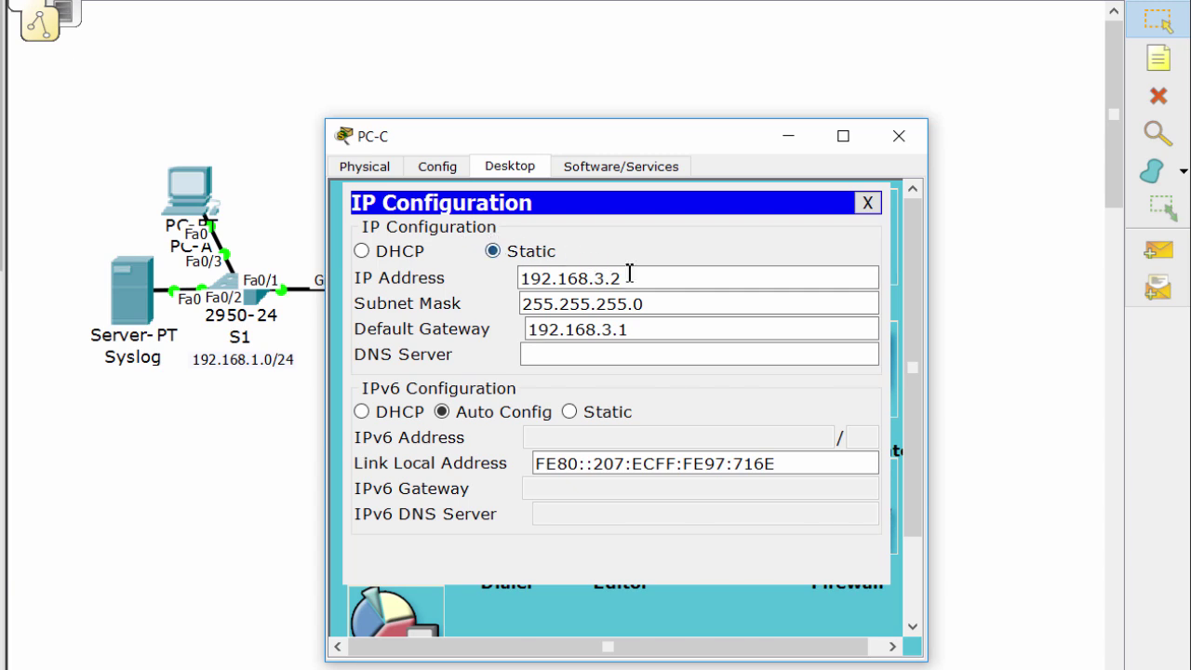
{"action": "left_click_drag", "start_coordinate": [630, 273], "coordinate": [494, 276]}
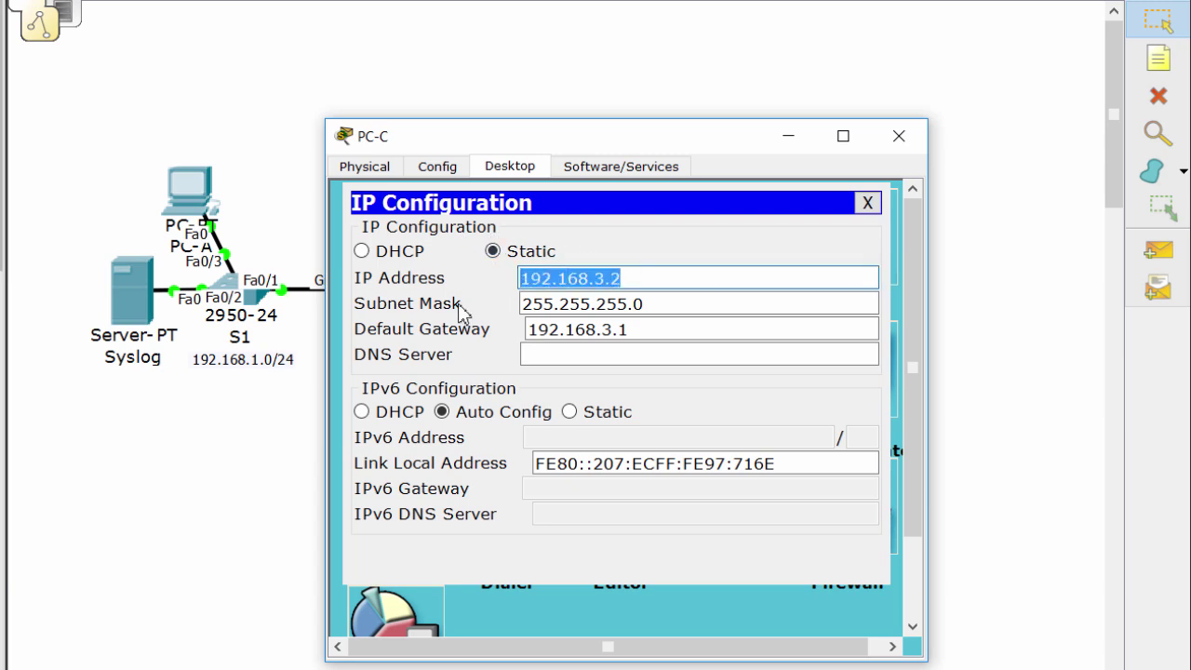
Ping PC-C at 192.168.3.2 from PC-A's command prompt, and close the prompt.
{"action": "left_click", "coordinate": [196, 198]}
{"action": "left_click", "coordinate": [340, 145]}
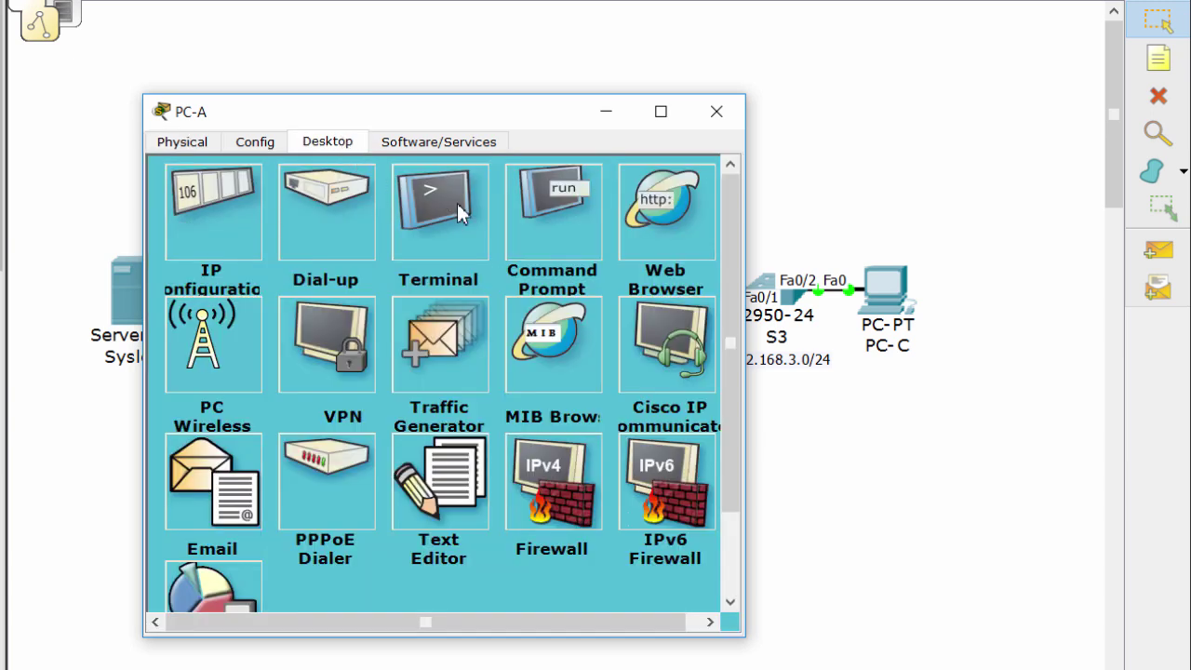
{"action": "left_click", "coordinate": [536, 210]}
{"action": "type", "text": "ping 192.168.3.2"}
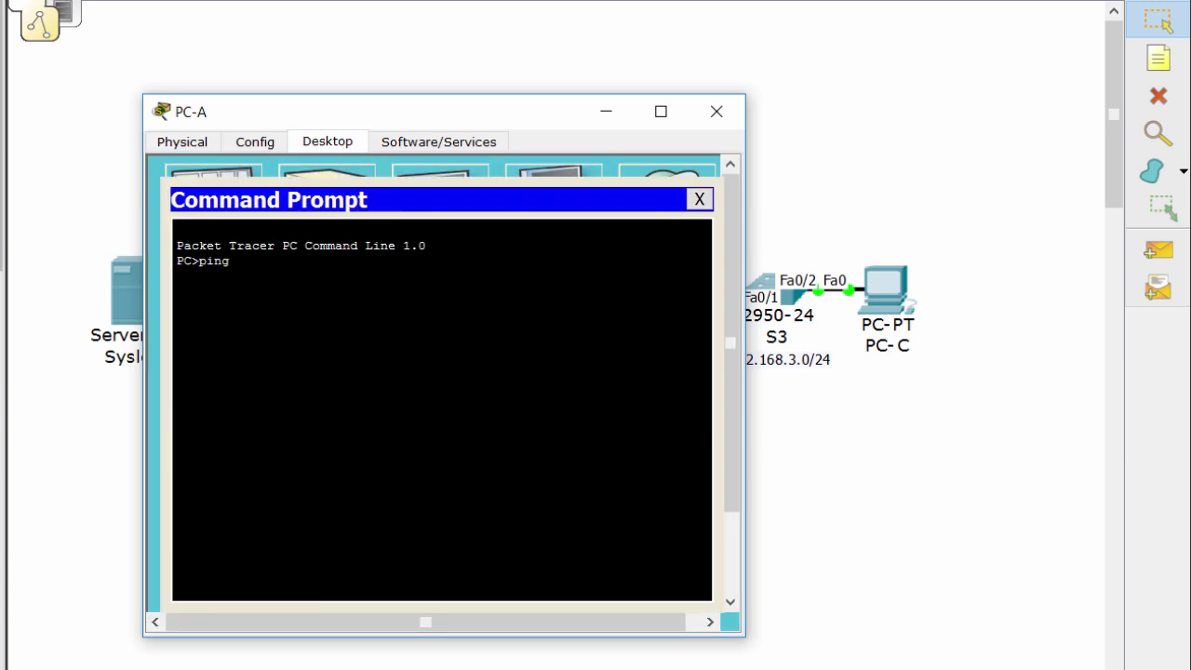
{"action": "key", "text": "Return"}
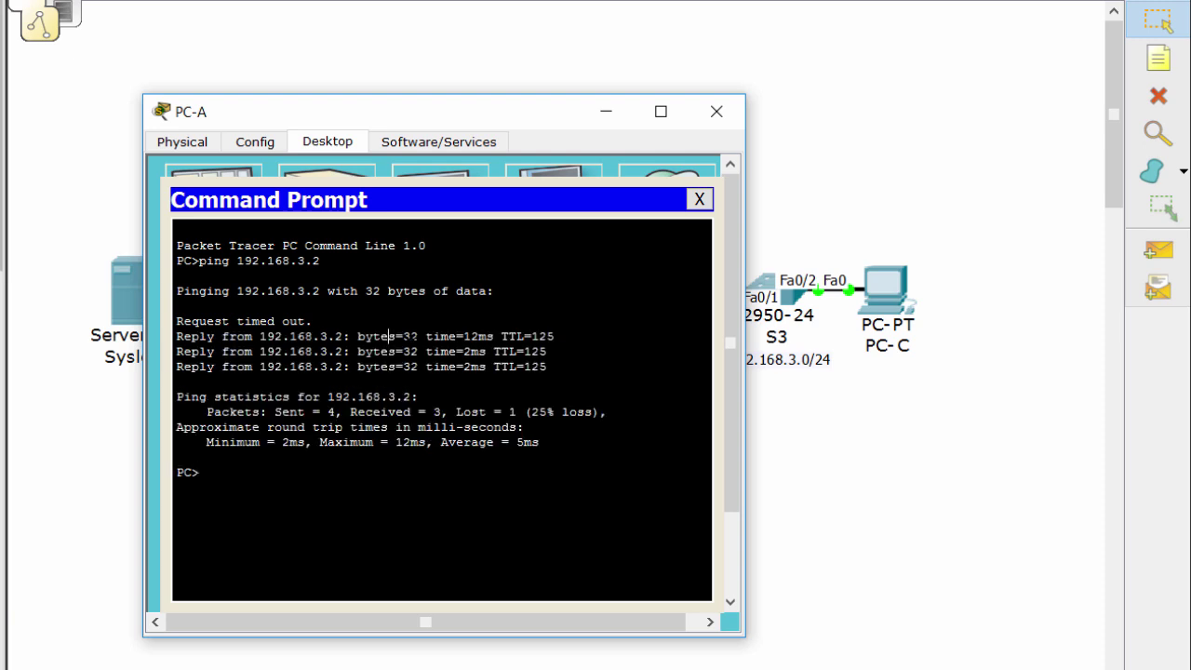
{"action": "left_click", "coordinate": [699, 199]}
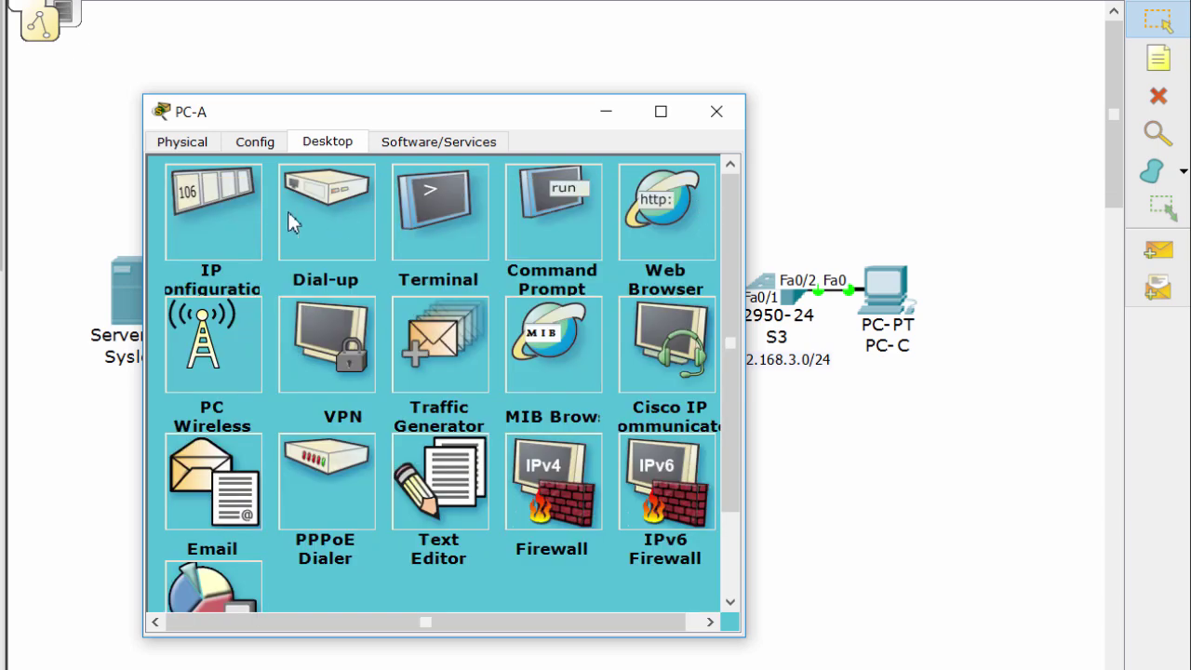
Check the IPv4 address in PC-A's IP configuration.
{"action": "left_click", "coordinate": [252, 223]}
{"action": "left_click_drag", "start_coordinate": [465, 255], "coordinate": [316, 256]}
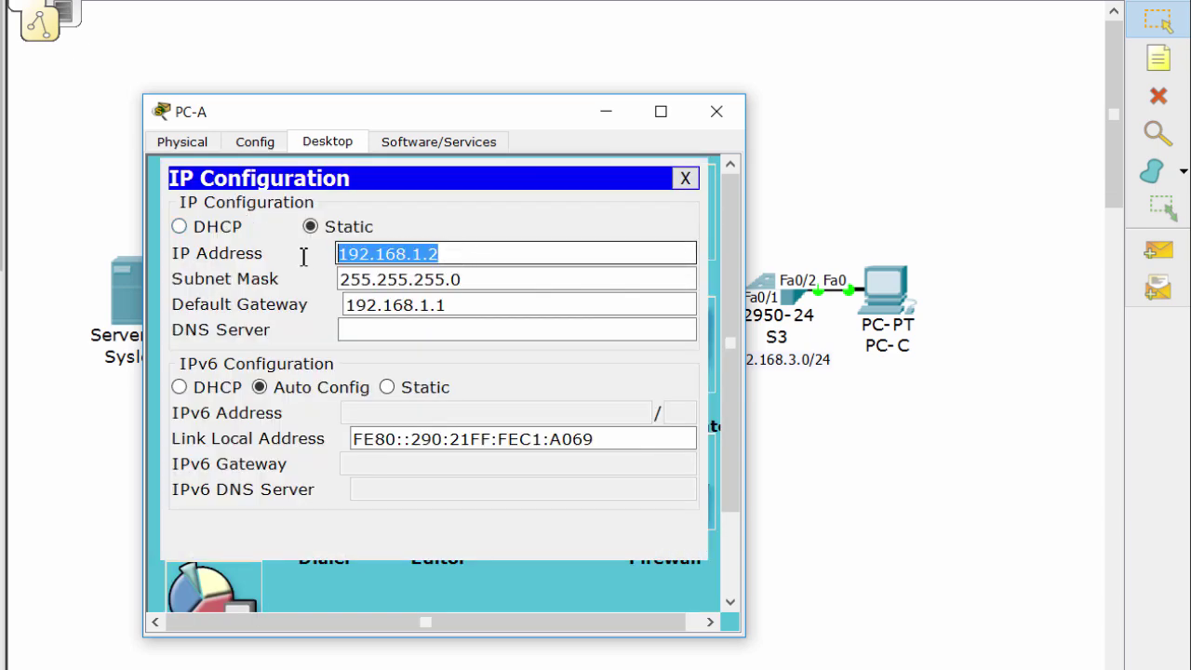
{"action": "left_click", "coordinate": [847, 405]}
Ping PC-A at 192.168.1.2 from PC-C's command prompt, and close the PC-C window.
{"action": "left_click", "coordinate": [889, 289]}
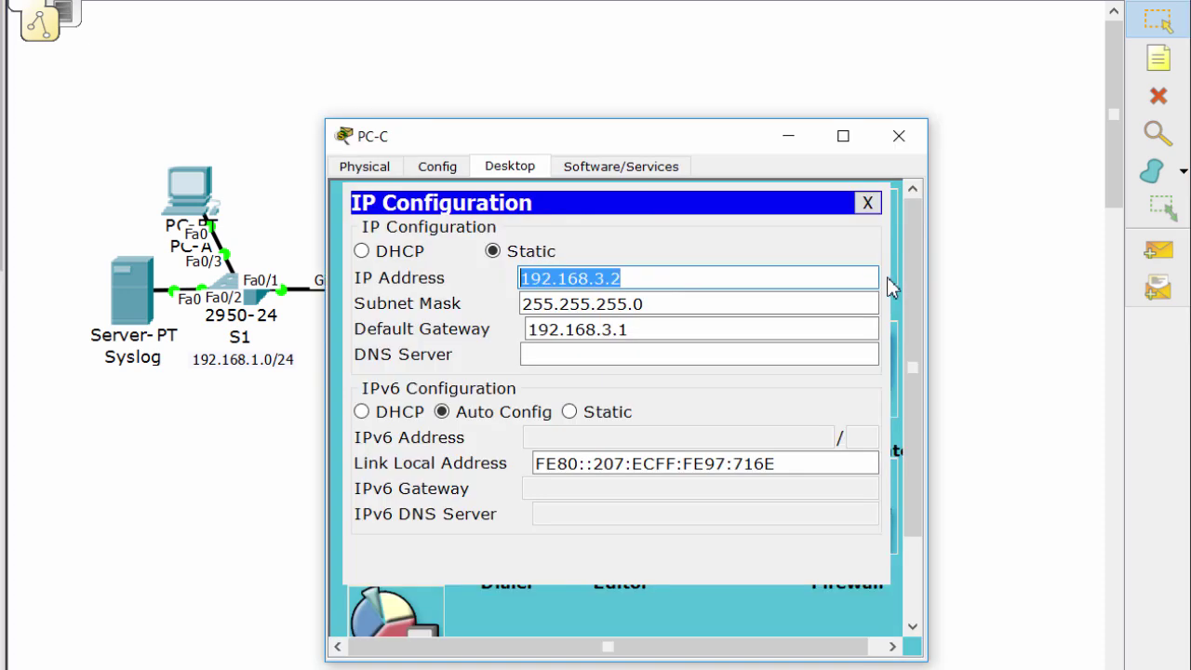
{"action": "left_click", "coordinate": [867, 203]}
{"action": "left_click", "coordinate": [729, 257]}
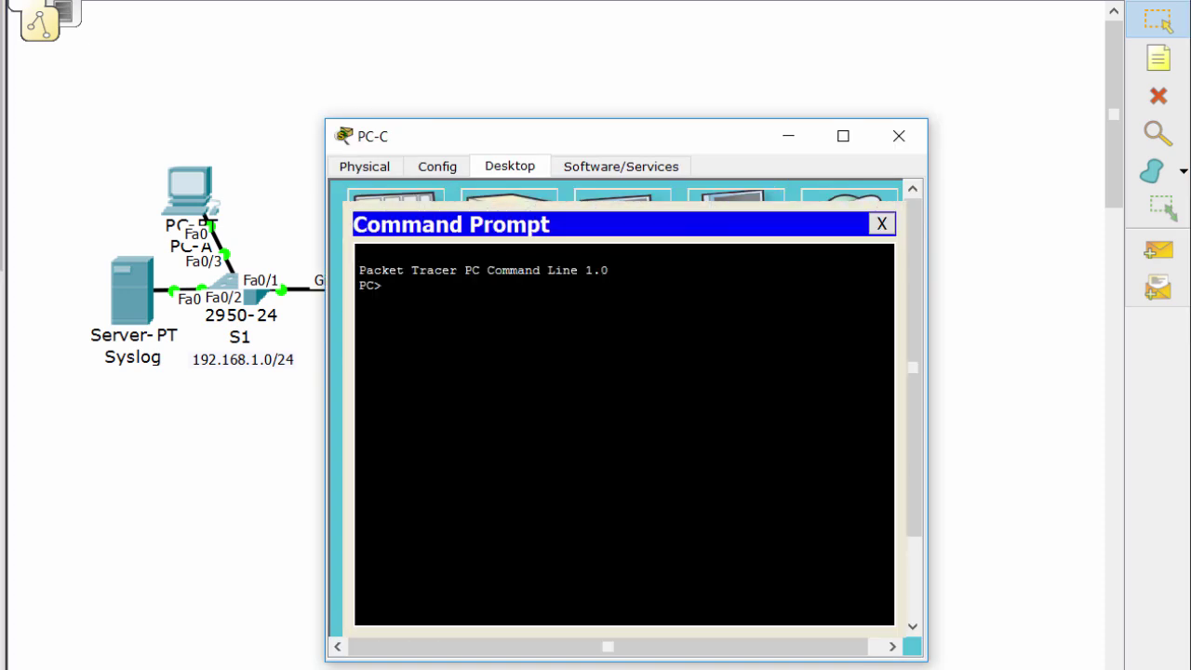
{"action": "type", "text": "ping 192.168.1.2"}
{"action": "key", "text": "Return"}
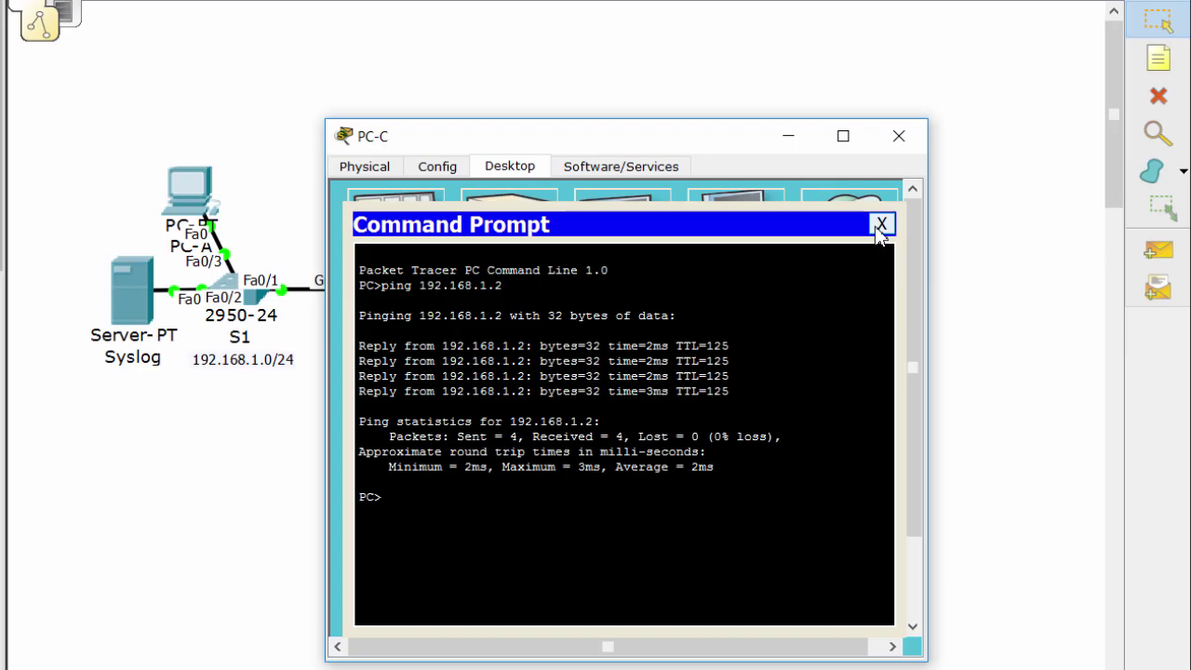
{"action": "left_click", "coordinate": [880, 226]}
{"action": "key", "text": "alt+F4"}
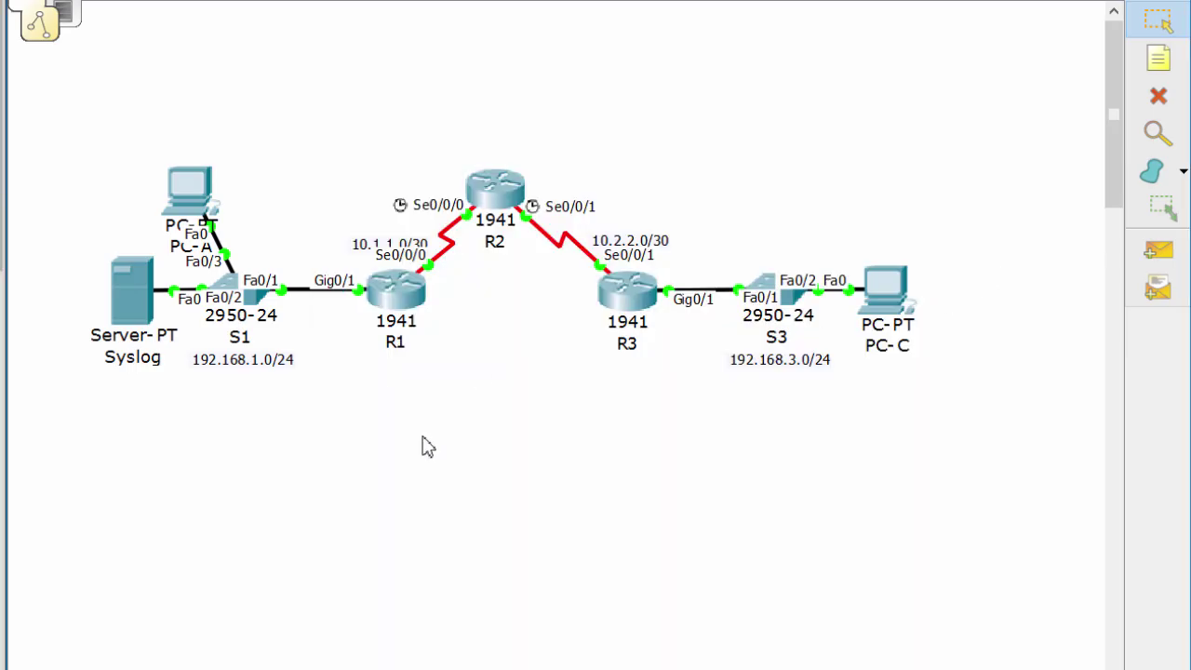
Open router R1's command line and enter privileged EXEC mode using the console and enable passwords.
{"action": "left_click", "coordinate": [400, 312]}
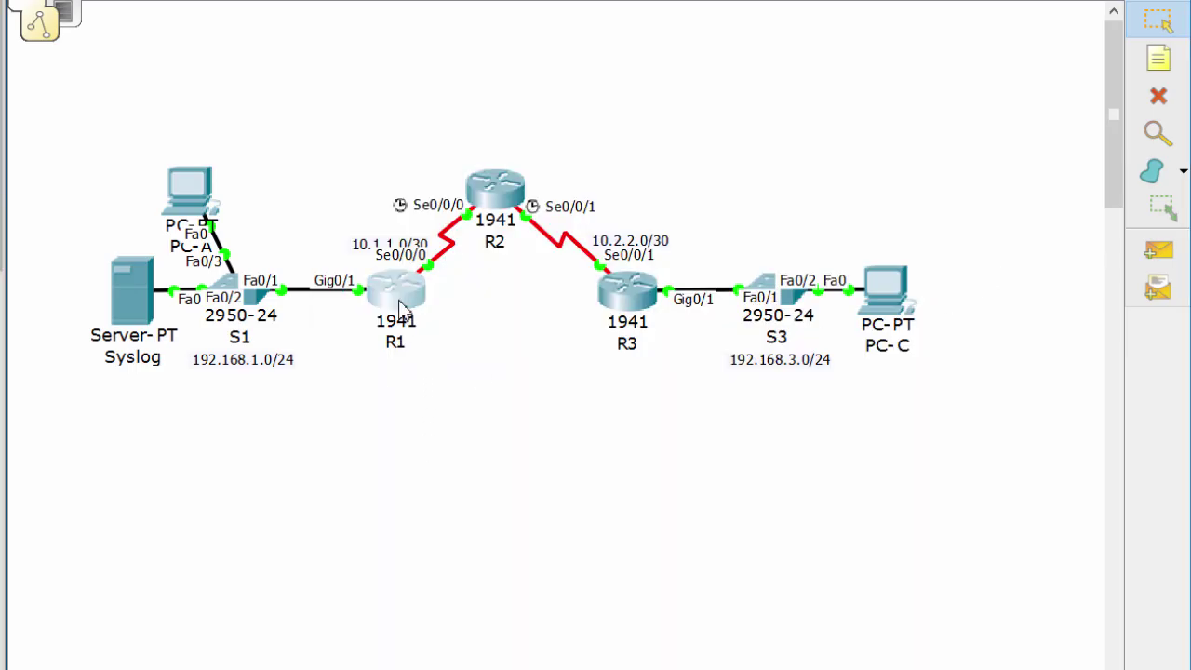
{"action": "left_click_drag", "start_coordinate": [311, 164], "coordinate": [524, 128]}
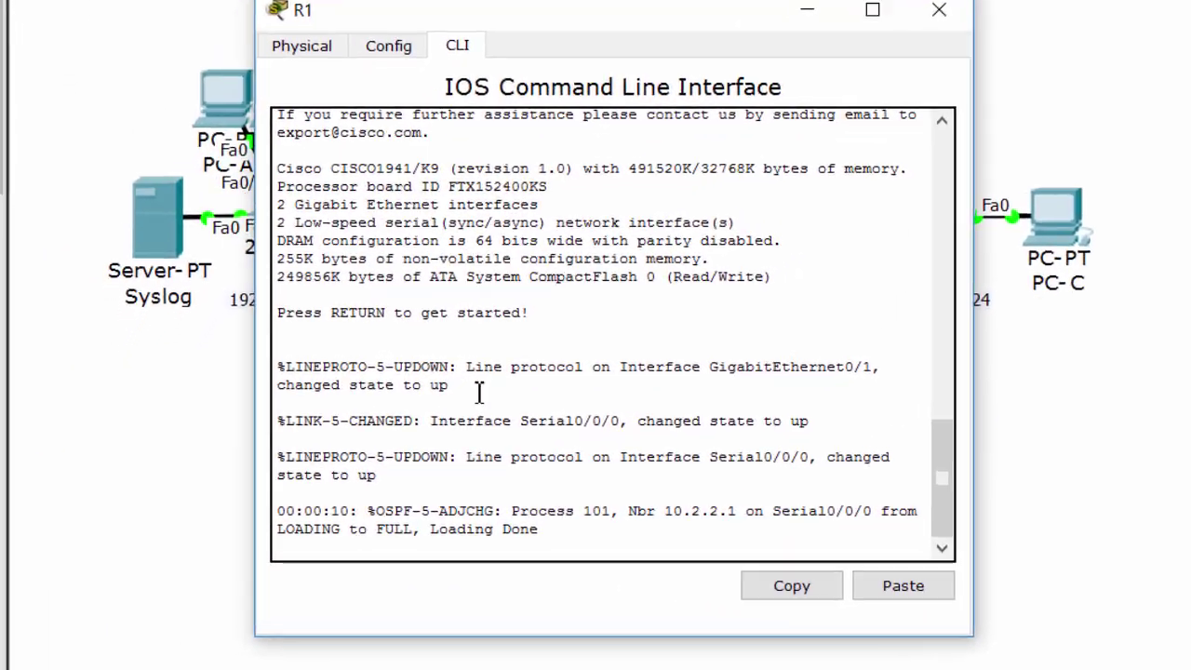
{"action": "key", "text": "Return"}
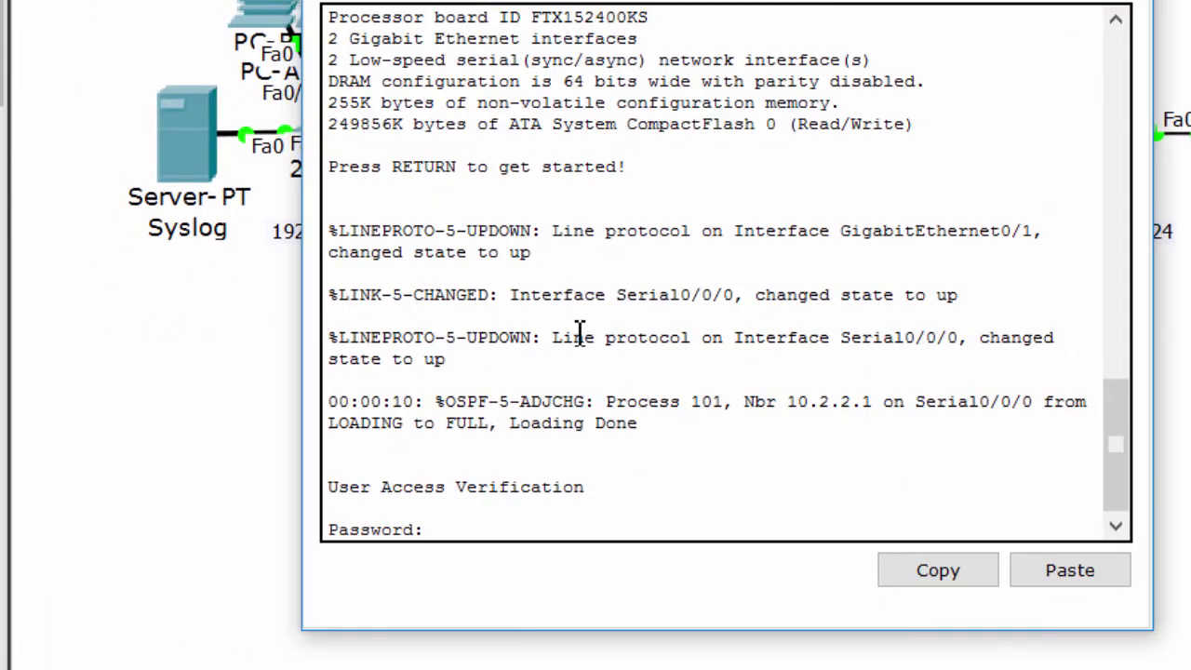
{"action": "key", "text": "Return"}
{"action": "type", "text": "en"}
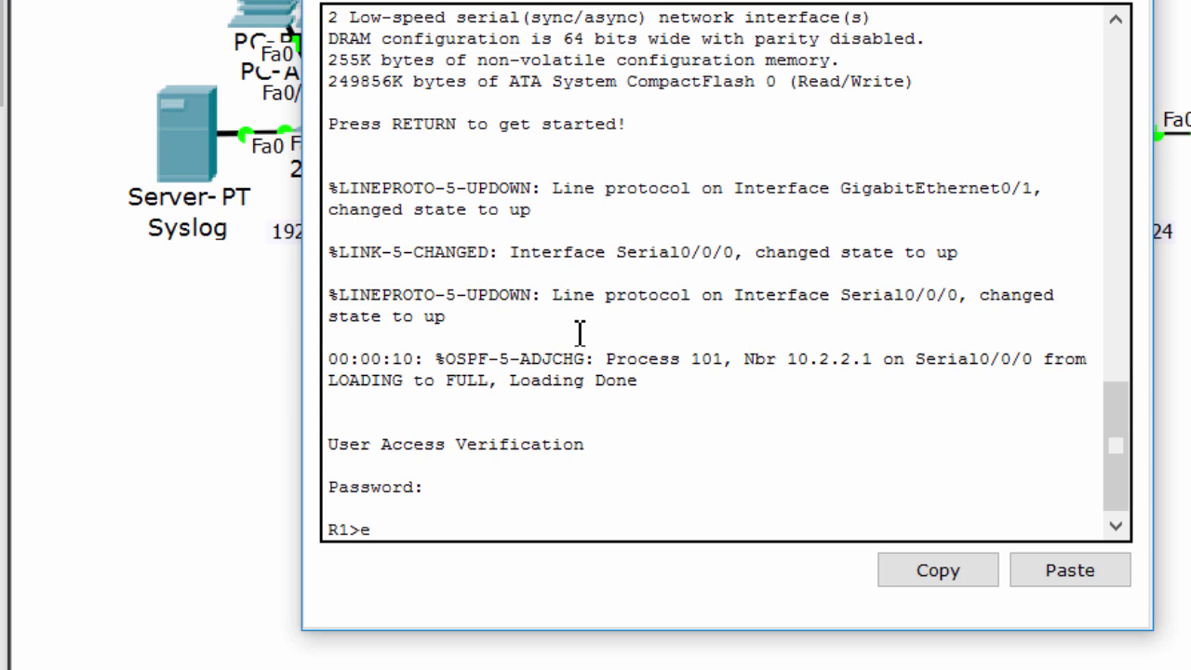
{"action": "key", "text": "Return"}
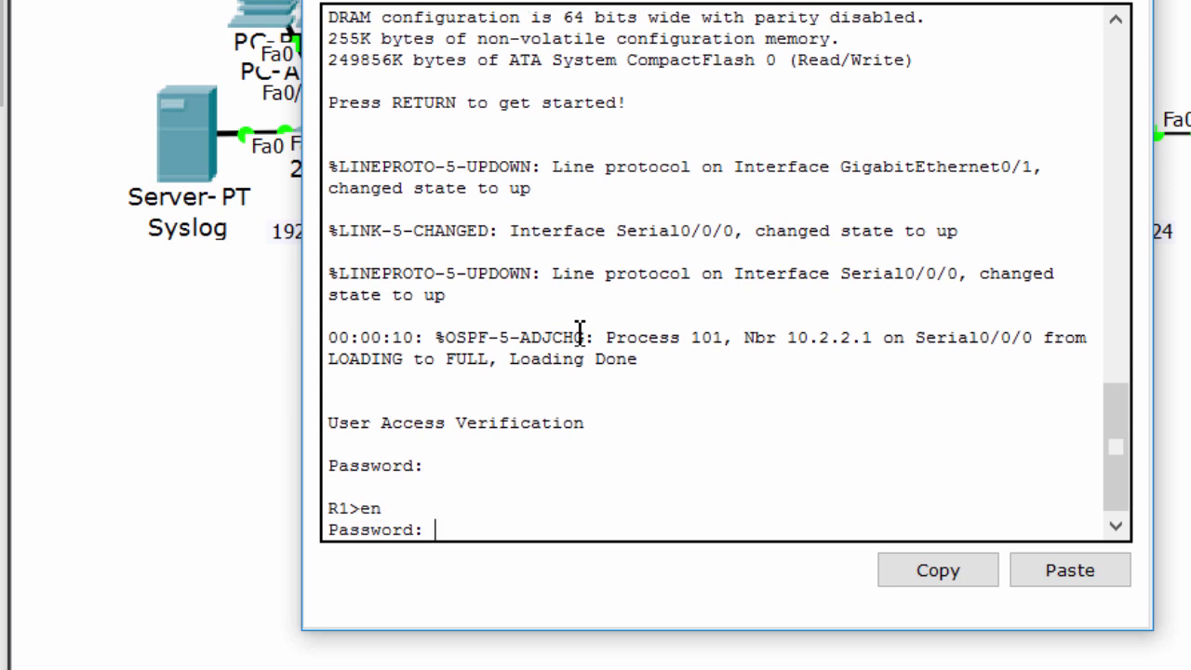
{"action": "key", "text": "Return"}
{"action": "key", "text": "Return"}
{"action": "key", "text": "Return"}
Run show version on R1 and examine the security row of the technology package license table.
{"action": "type", "text": "show ve"}
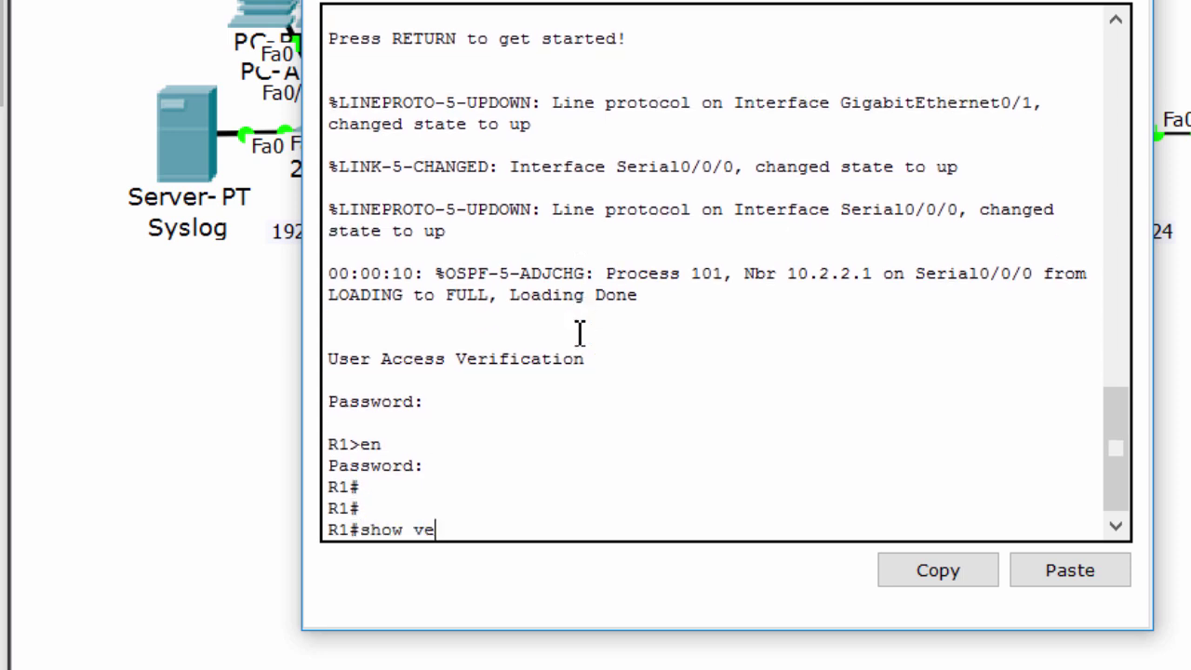
{"action": "type", "text": "r"}
{"action": "key", "text": "Tab"}
{"action": "key", "text": "Return"}
{"action": "key", "text": "space"}
{"action": "key", "text": "space"}
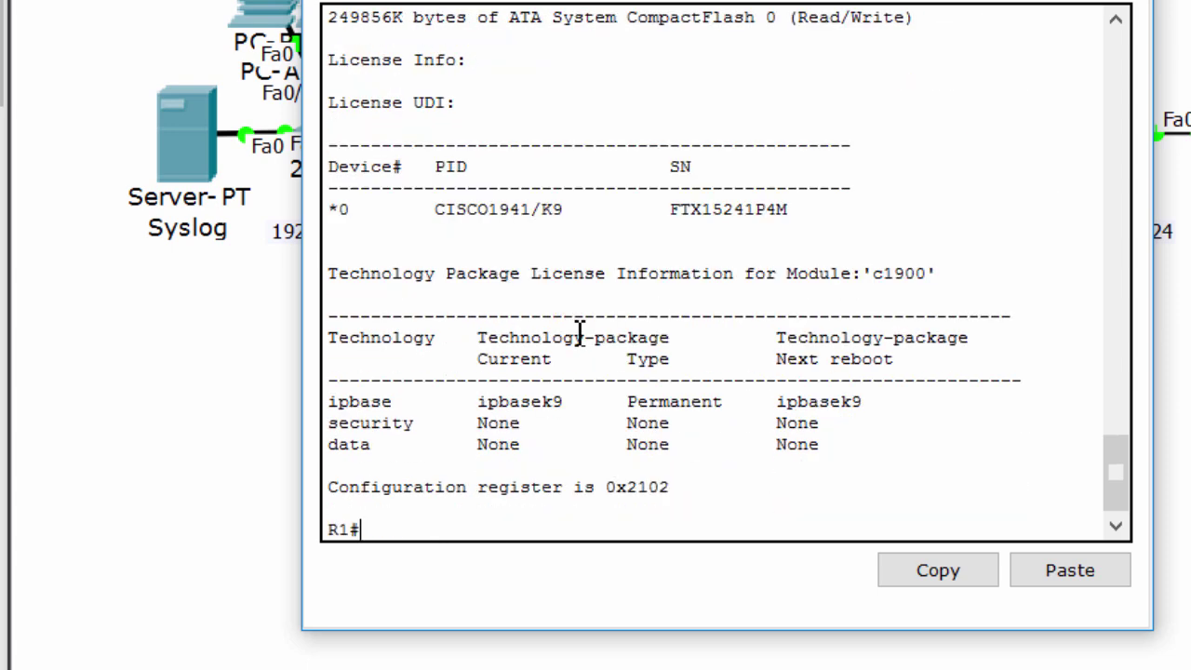
{"action": "left_click_drag", "start_coordinate": [579, 332], "coordinate": [608, 332]}
{"action": "left_click_drag", "start_coordinate": [829, 418], "coordinate": [331, 420]}
In R1's global configuration mode, run license boot module c1900 technology-package securityk9 and accept the license agreement with yes.
{"action": "left_click", "coordinate": [438, 531]}
{"action": "type", "text": "conf t"}
{"action": "key", "text": "Return"}
{"action": "key", "text": "Return"}
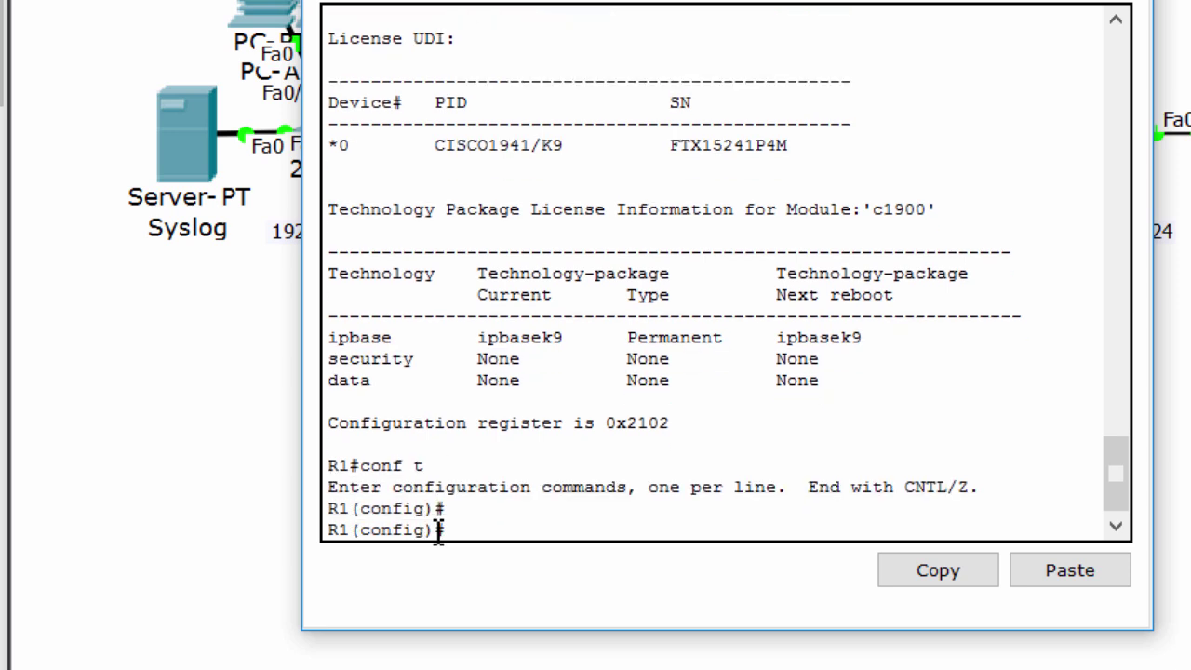
{"action": "type", "text": "licen"}
{"action": "key", "text": "Tab"}
{"action": "type", "text": "boot module c1900 technology-package securityk9"}
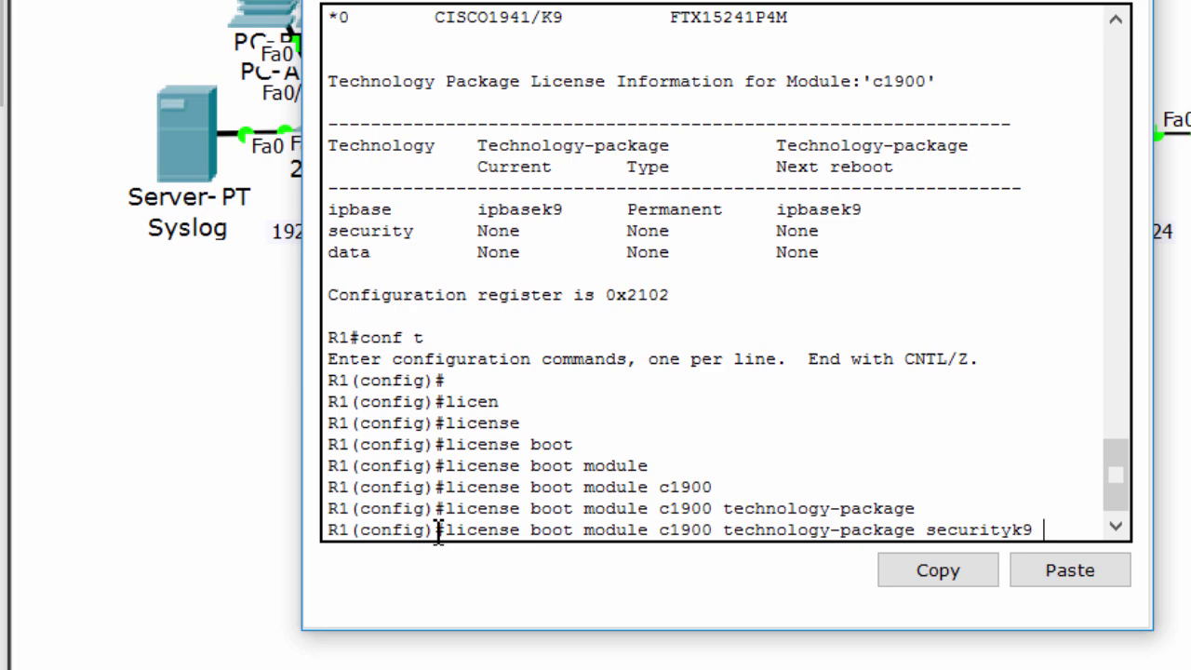
{"action": "key", "text": "Return"}
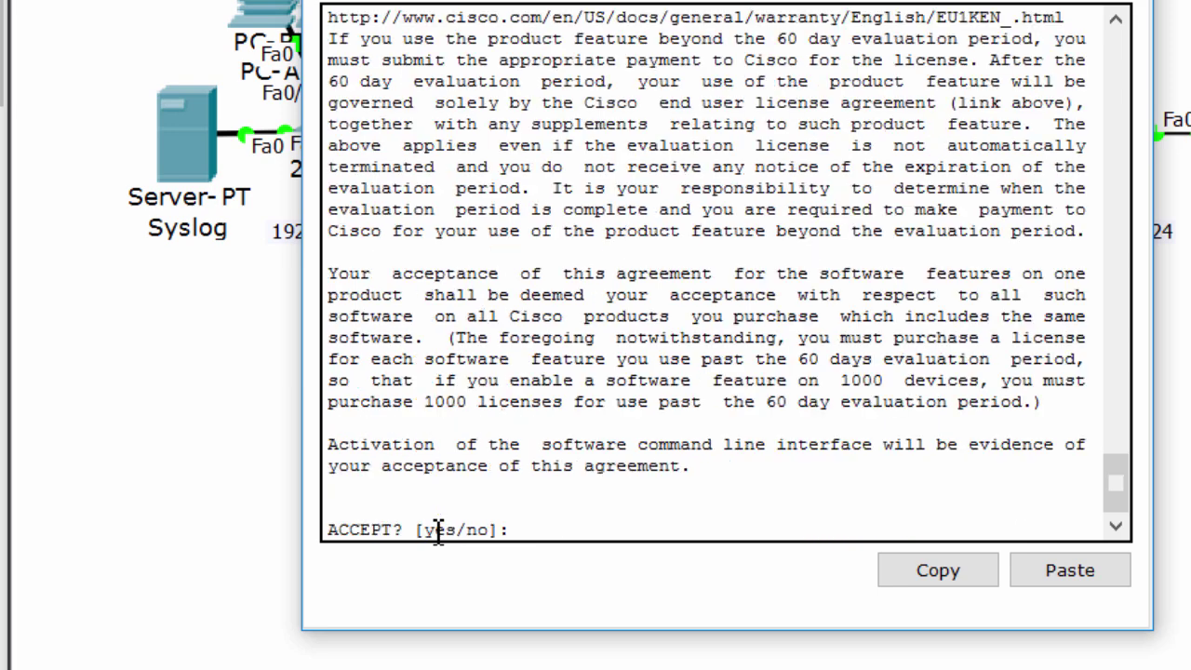
{"action": "type", "text": "yes"}
{"action": "key", "text": "Return"}
{"action": "key", "text": "Return"}
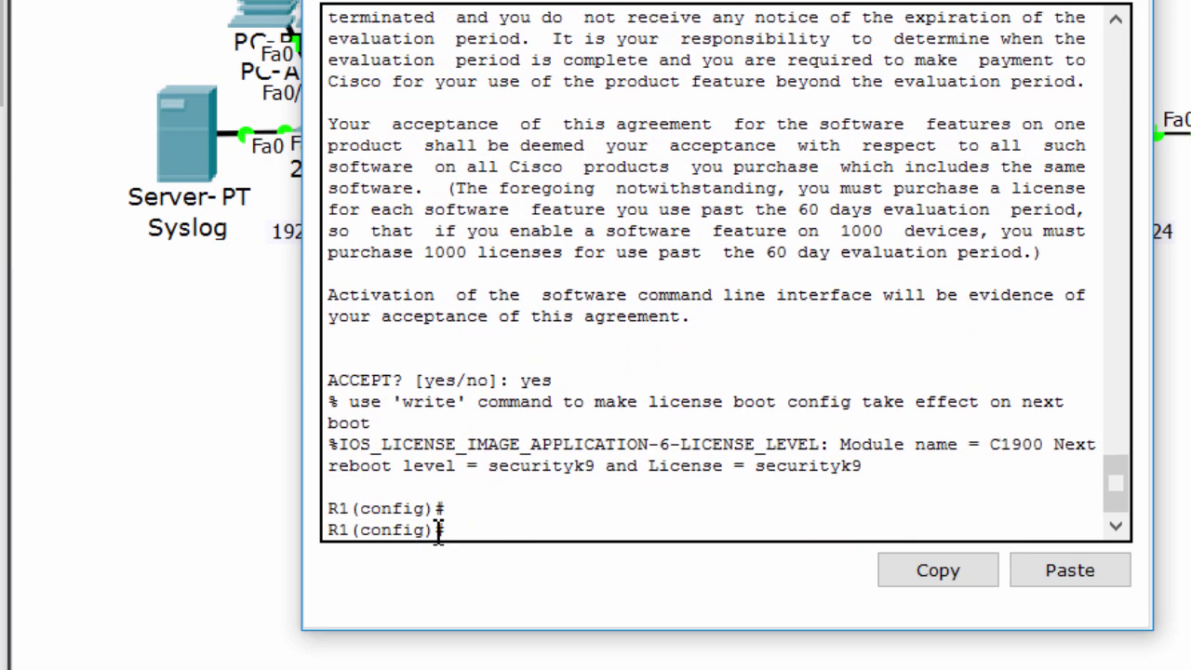
Reload R1 from global configuration mode with do reload.
{"action": "key", "text": "Return"}
{"action": "key", "text": "Return"}
{"action": "type", "text": "do re"}
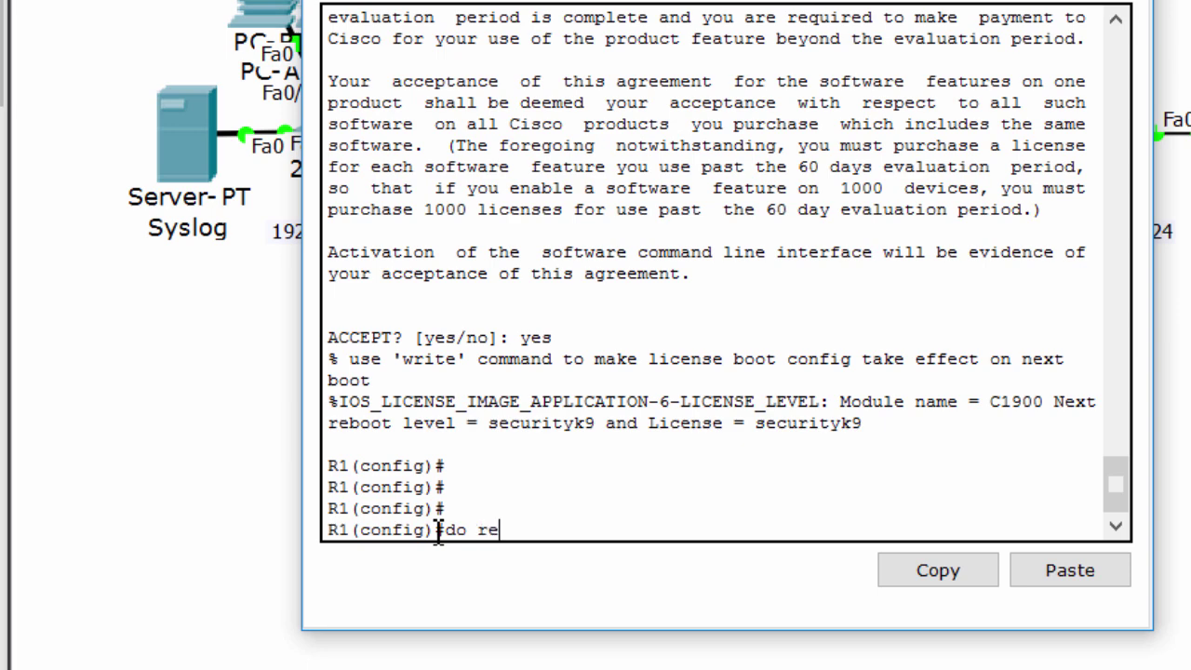
{"action": "type", "text": "load"}
{"action": "key", "text": "Return"}
{"action": "key", "text": "Return"}
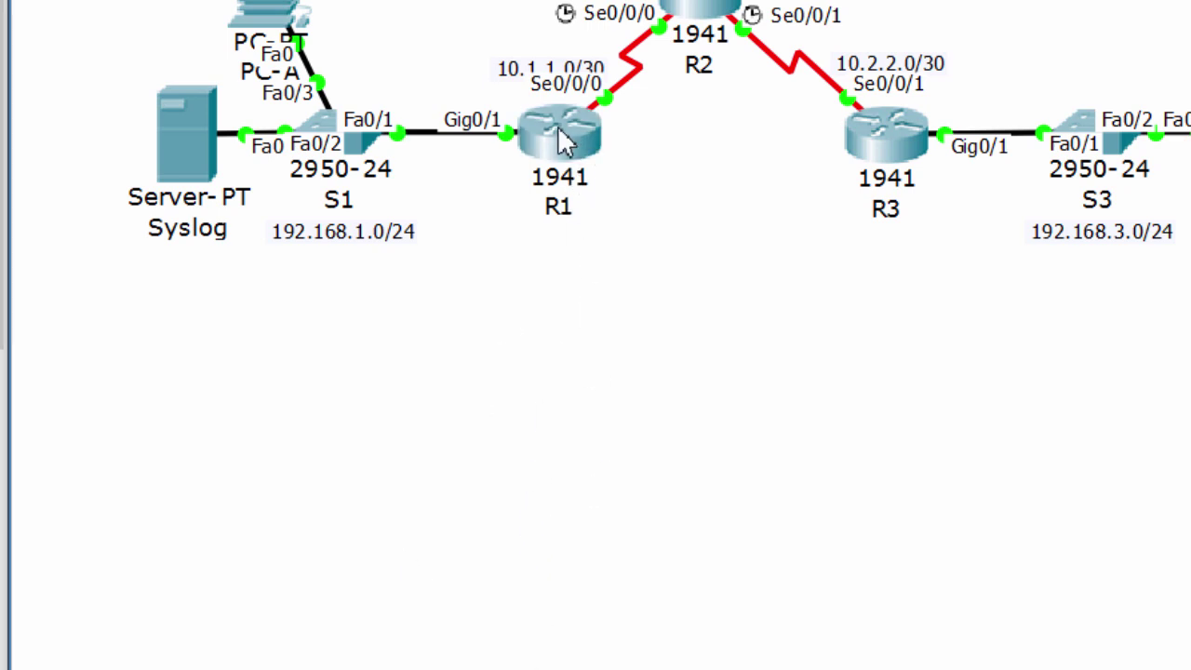
Reopen R1 after the reload and return to privileged EXEC mode using the console and enable passwords.
{"action": "left_click", "coordinate": [558, 135]}
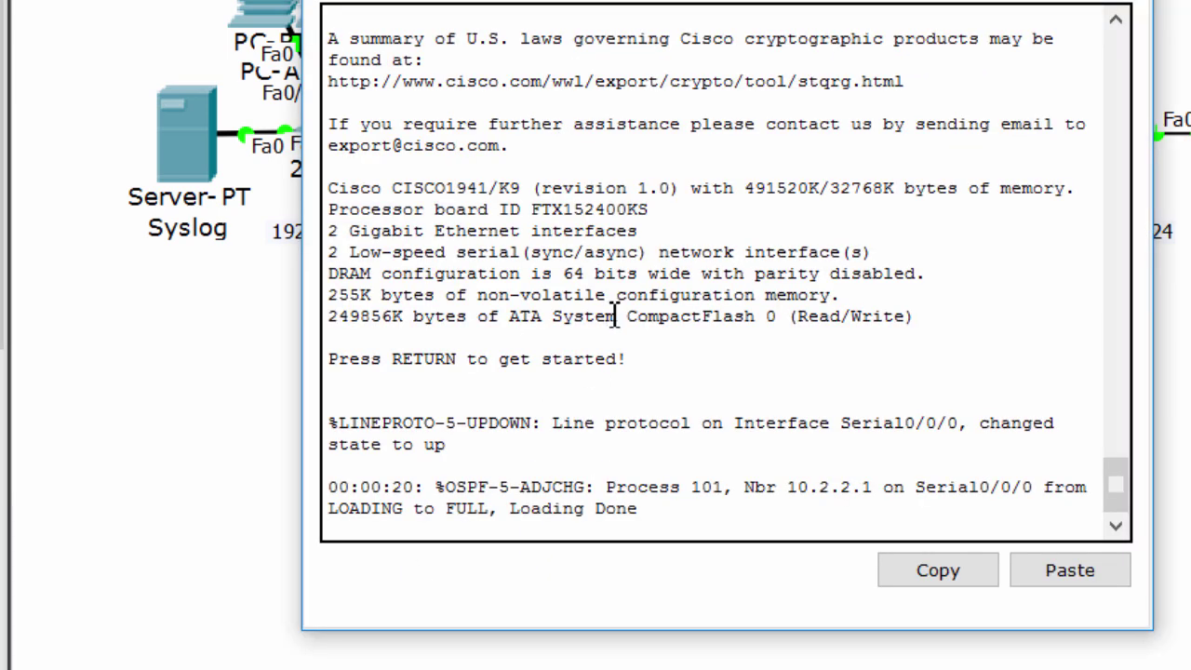
{"action": "key", "text": "Return"}
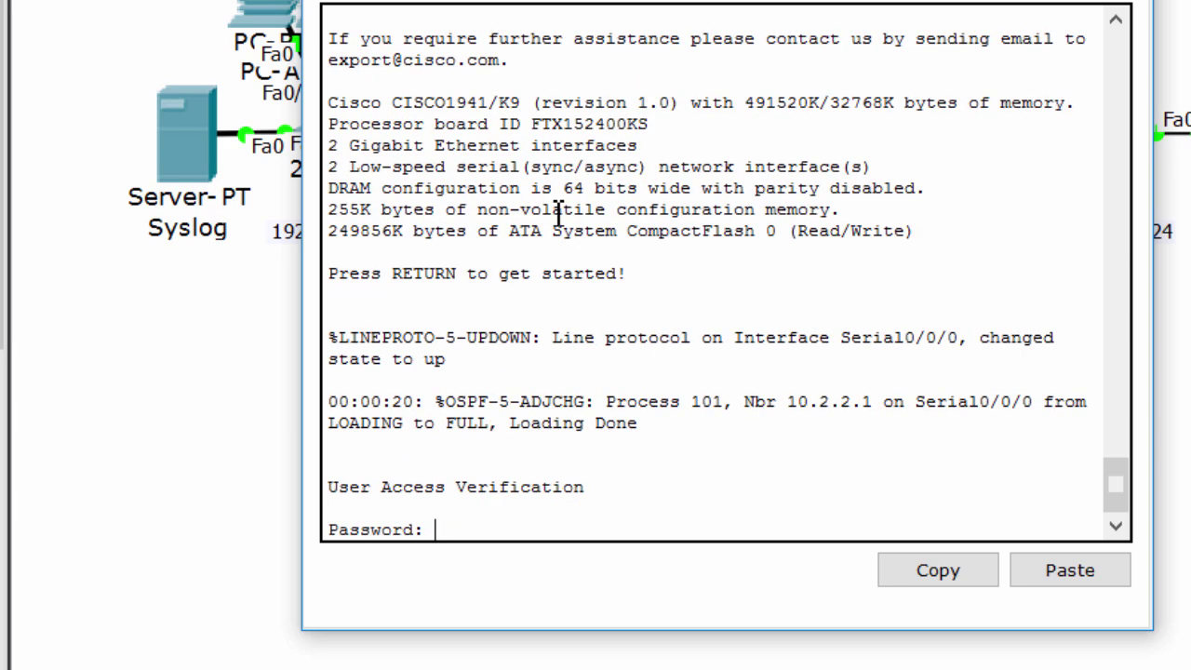
{"action": "key", "text": "Return"}
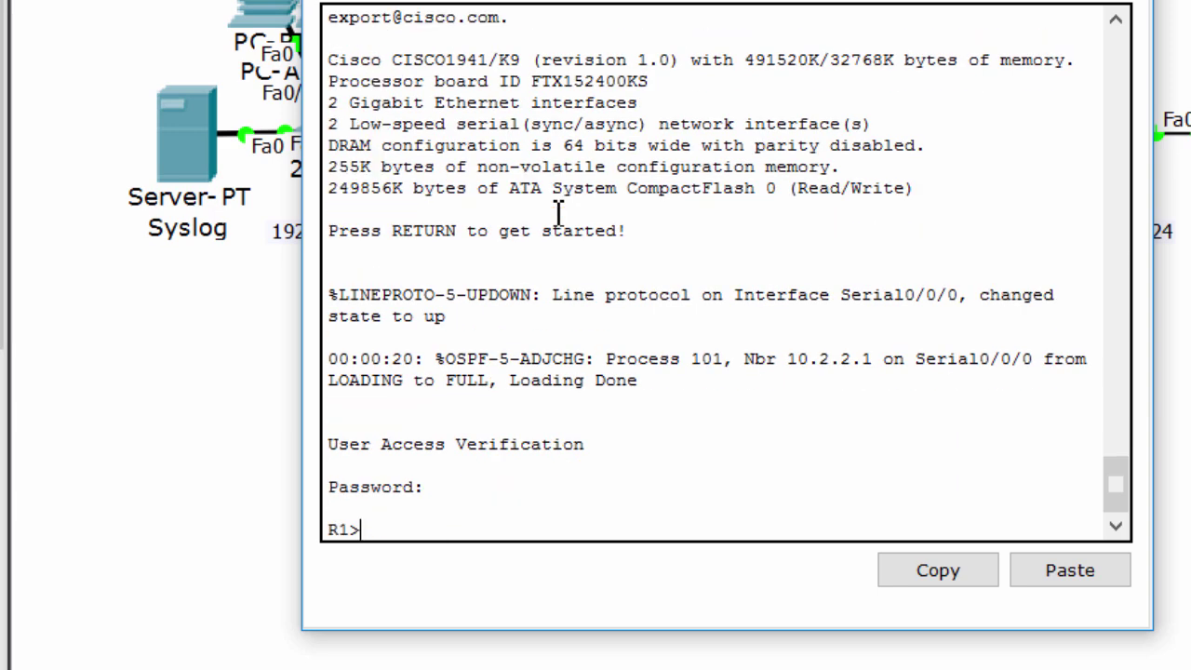
{"action": "type", "text": "en"}
{"action": "key", "text": "Return"}
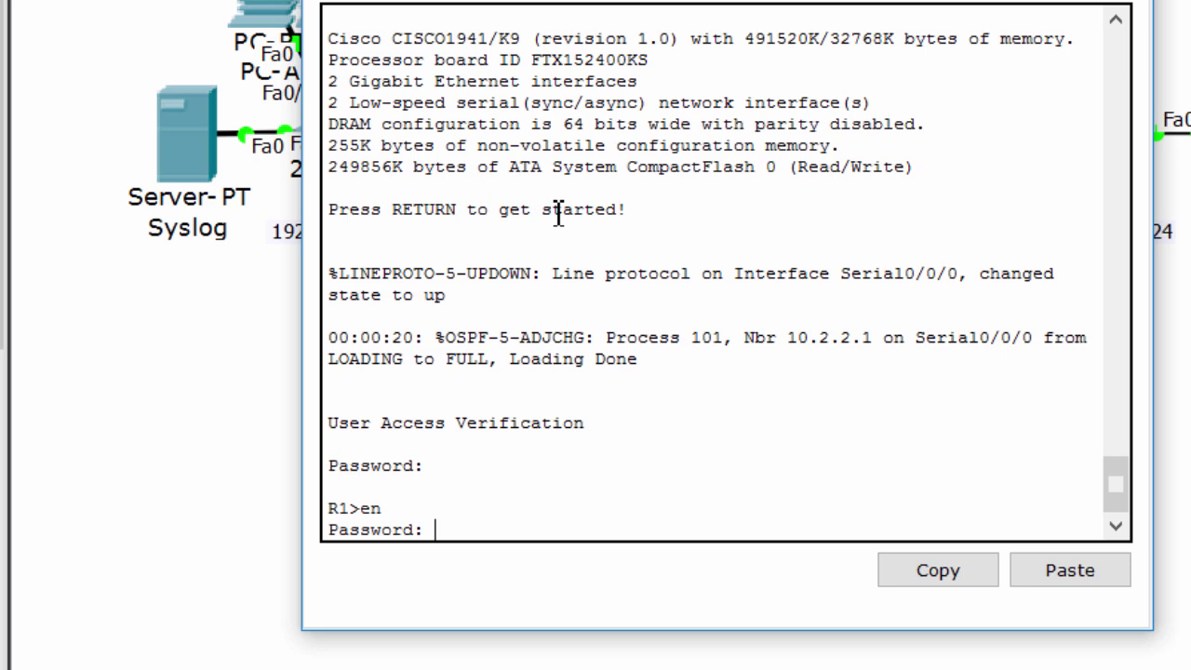
{"action": "key", "text": "Return"}
{"action": "key", "text": "Return"}
{"action": "key", "text": "Return"}
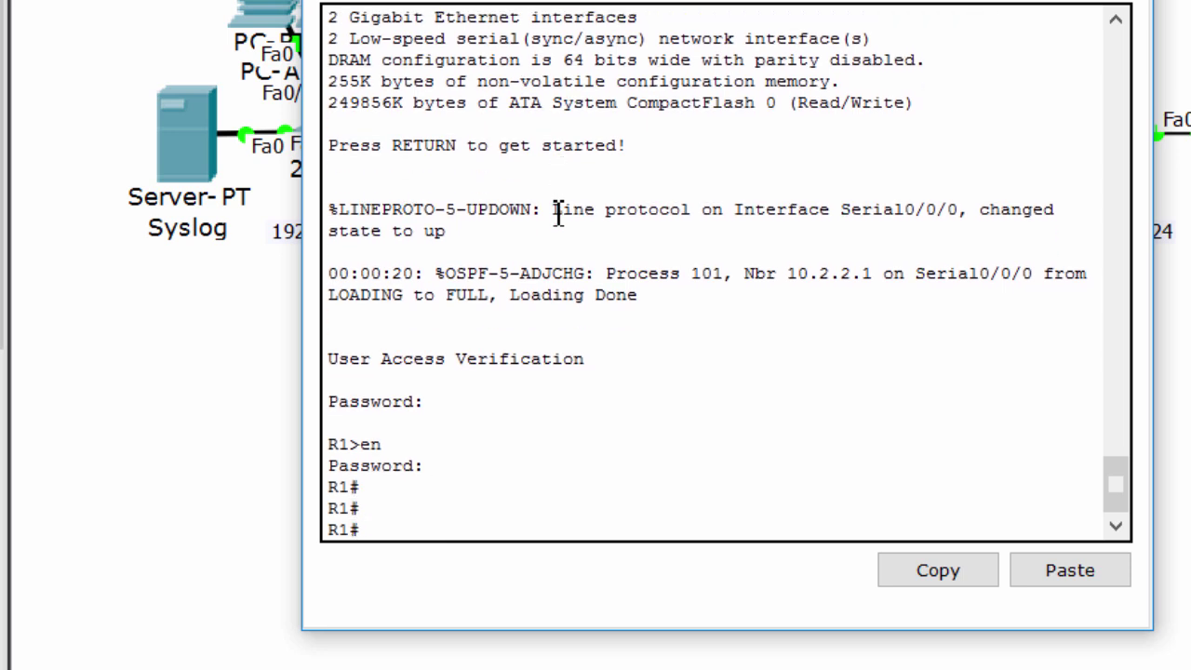
Create the directory ipsdir in R1's flash with mkdir, accepting the default directory filename.
{"action": "type", "text": "mkdir ipsdir"}
{"action": "key", "text": "Return"}
{"action": "key", "text": "Return"}
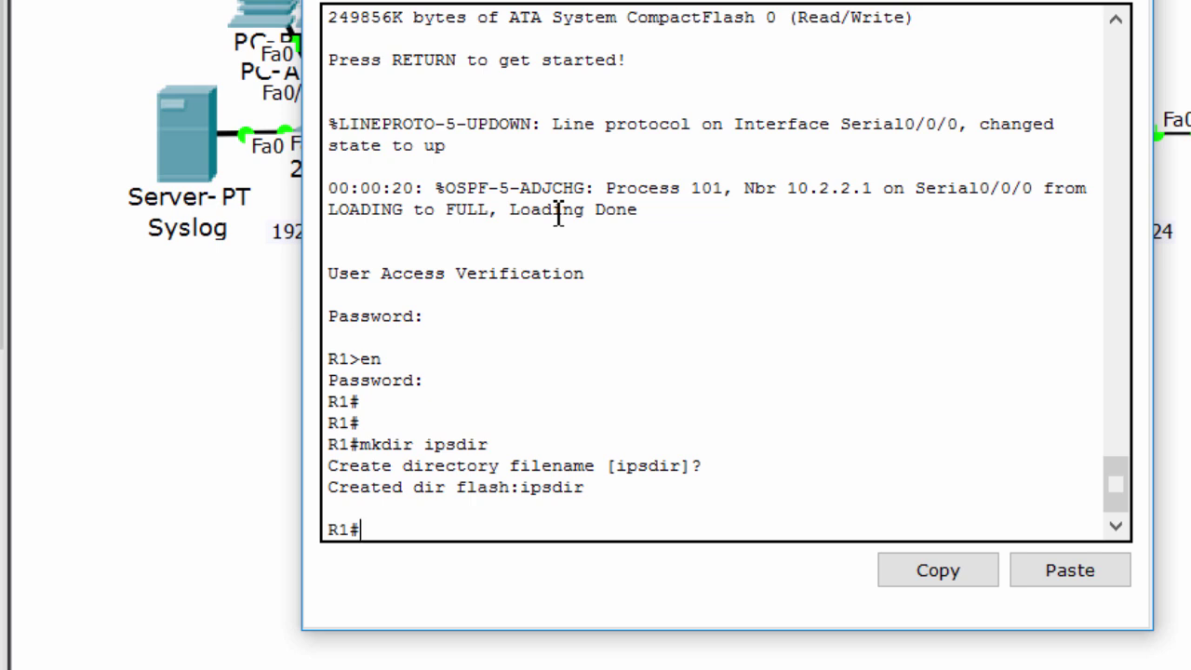
{"action": "key", "text": "Return"}
{"action": "key", "text": "Return"}
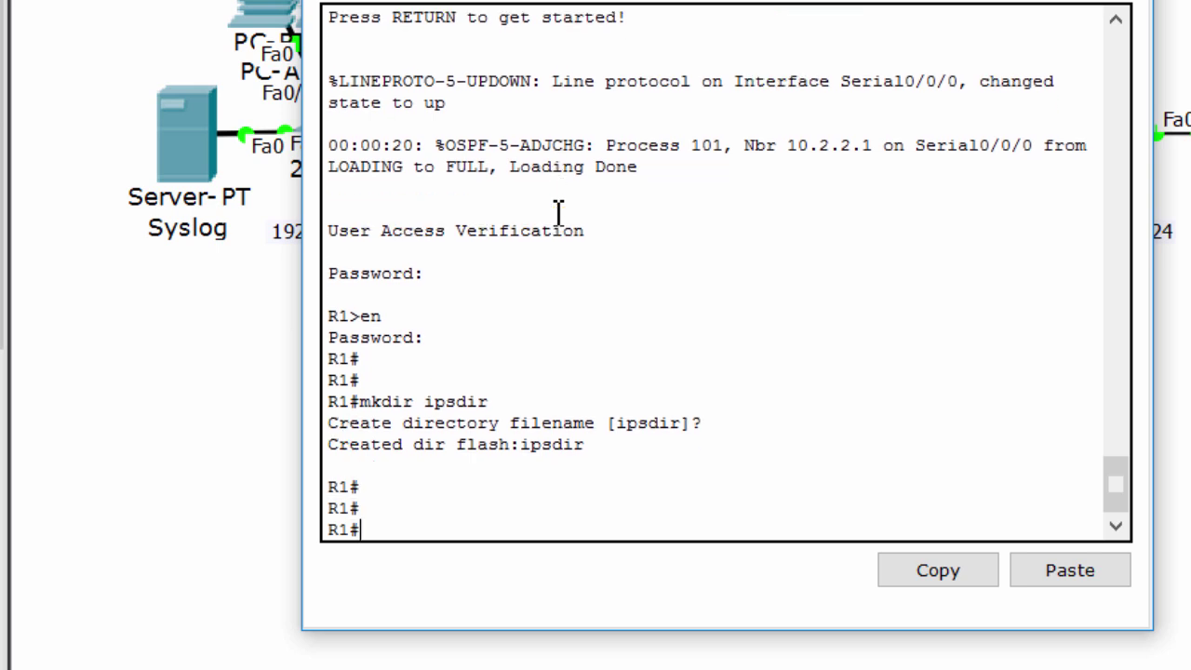
In R1's global configuration mode, set the IPS signature storage location with ip ips config location ipsdir.
{"action": "type", "text": "conf t"}
{"action": "key", "text": "Return"}
{"action": "key", "text": "Return"}
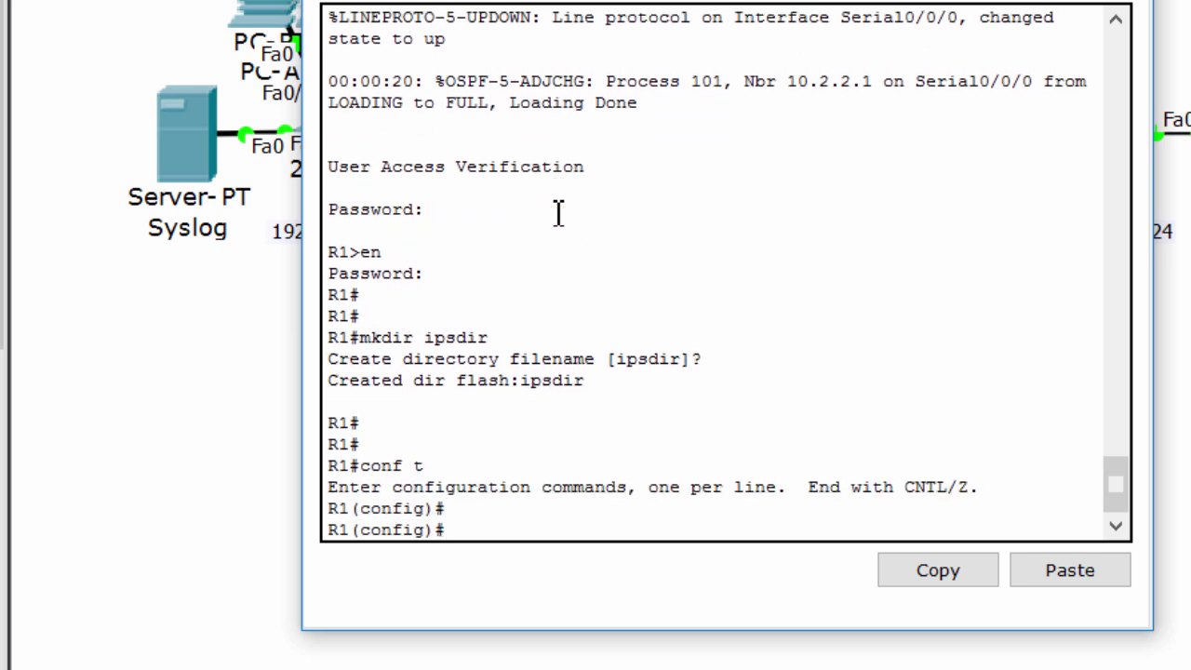
{"action": "key", "text": "Return"}
{"action": "key", "text": "Return"}
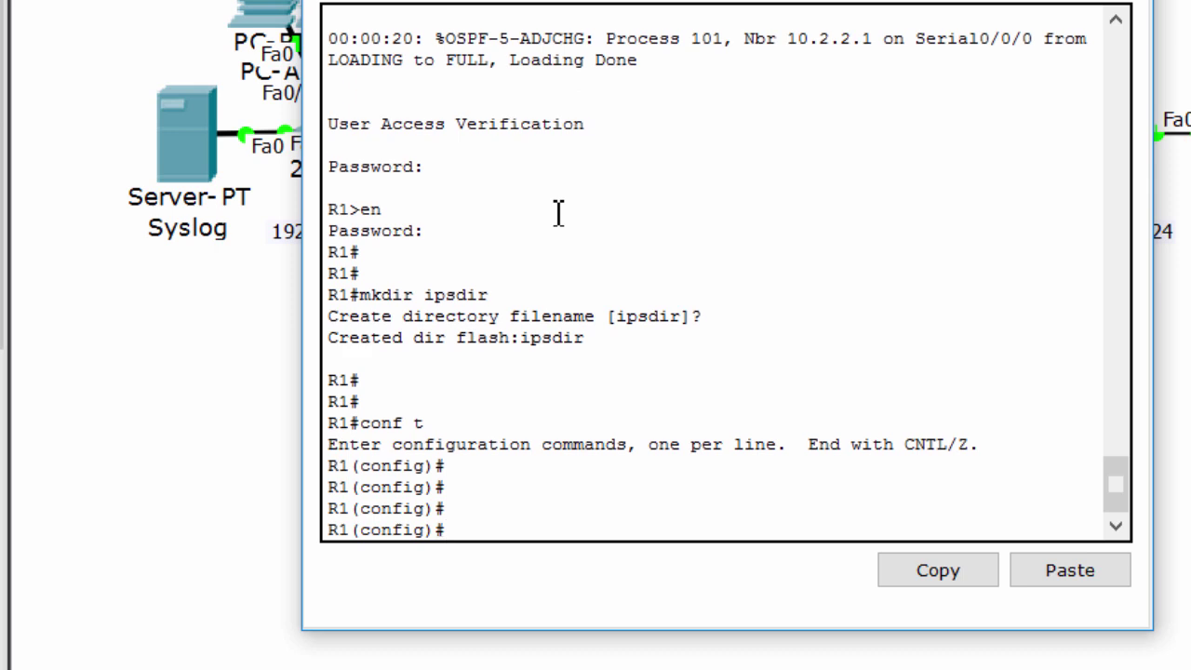
{"action": "type", "text": "ip ips config"}
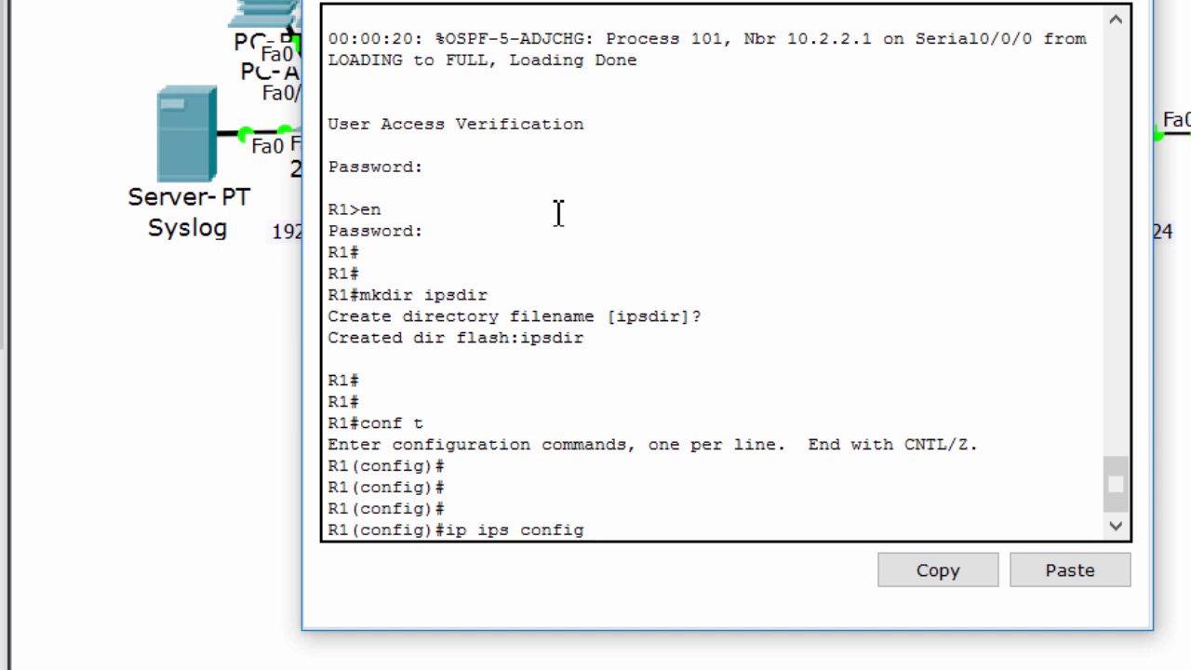
{"action": "type", "text": " location ipsdir"}
{"action": "key", "text": "Return"}
{"action": "key", "text": "Return"}
{"action": "key", "text": "Return"}
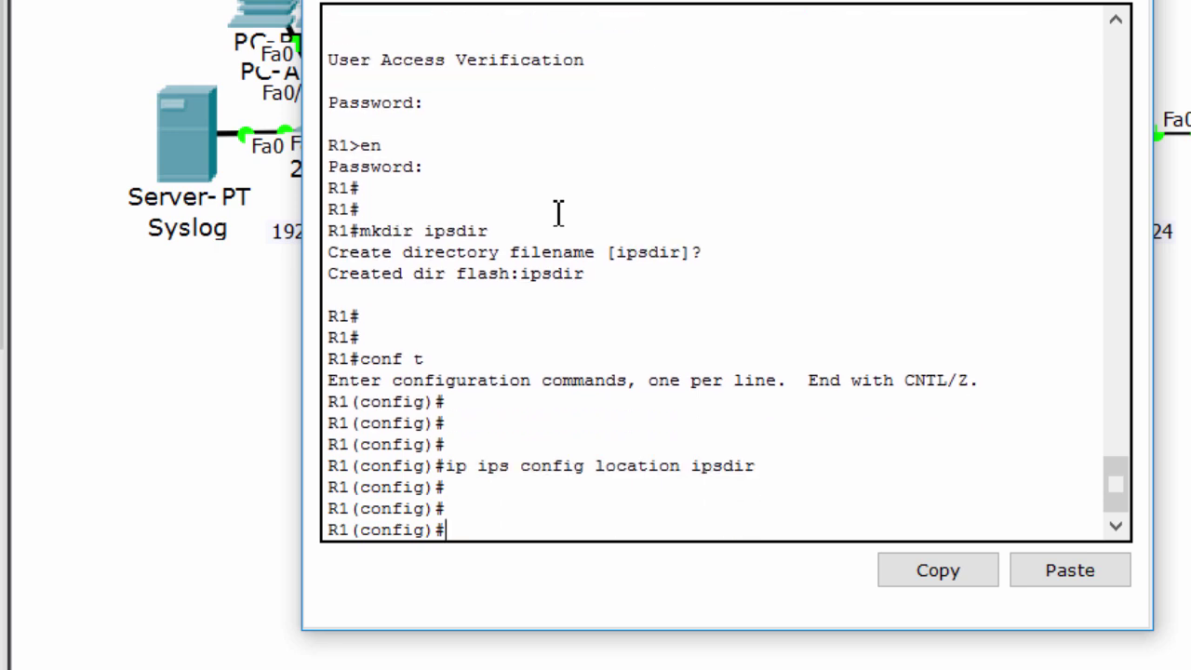
List the available ip ips options and create an IPS rule with ip ips name iosips.
{"action": "type", "text": "ip ips ?"}
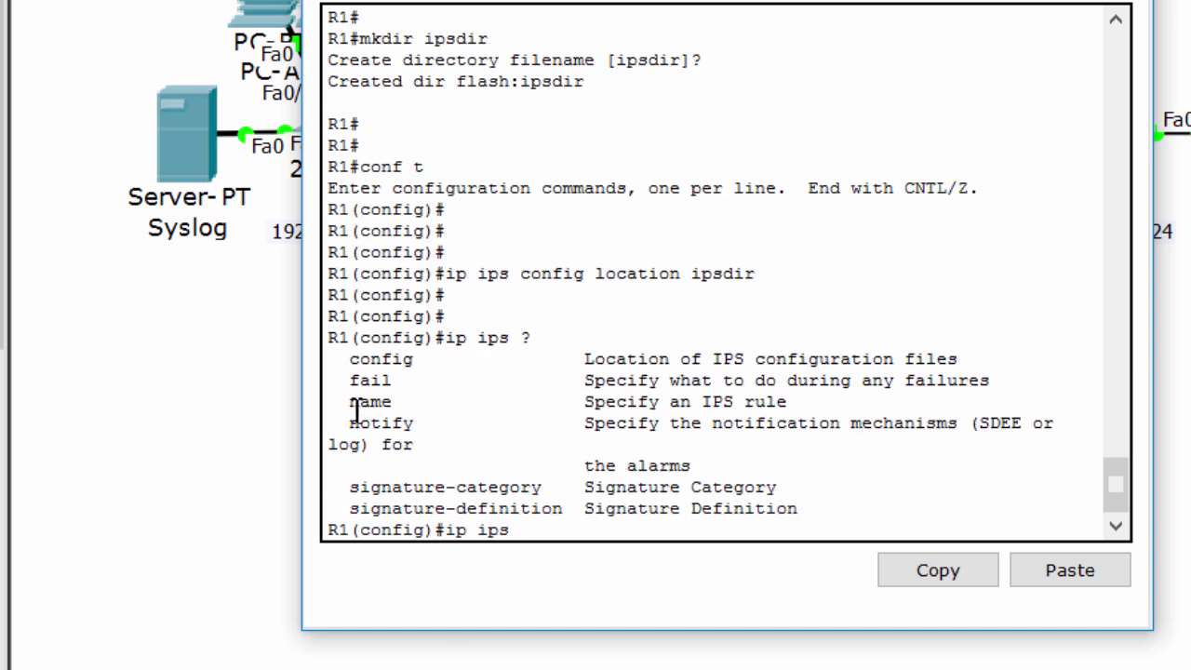
{"action": "left_click_drag", "start_coordinate": [351, 402], "coordinate": [395, 402]}
{"action": "left_click", "coordinate": [590, 521]}
{"action": "type", "text": "name iosips"}
{"action": "key", "text": "Return"}
{"action": "key", "text": "Return"}
{"action": "key", "text": "Return"}
{"action": "key", "text": "Return"}
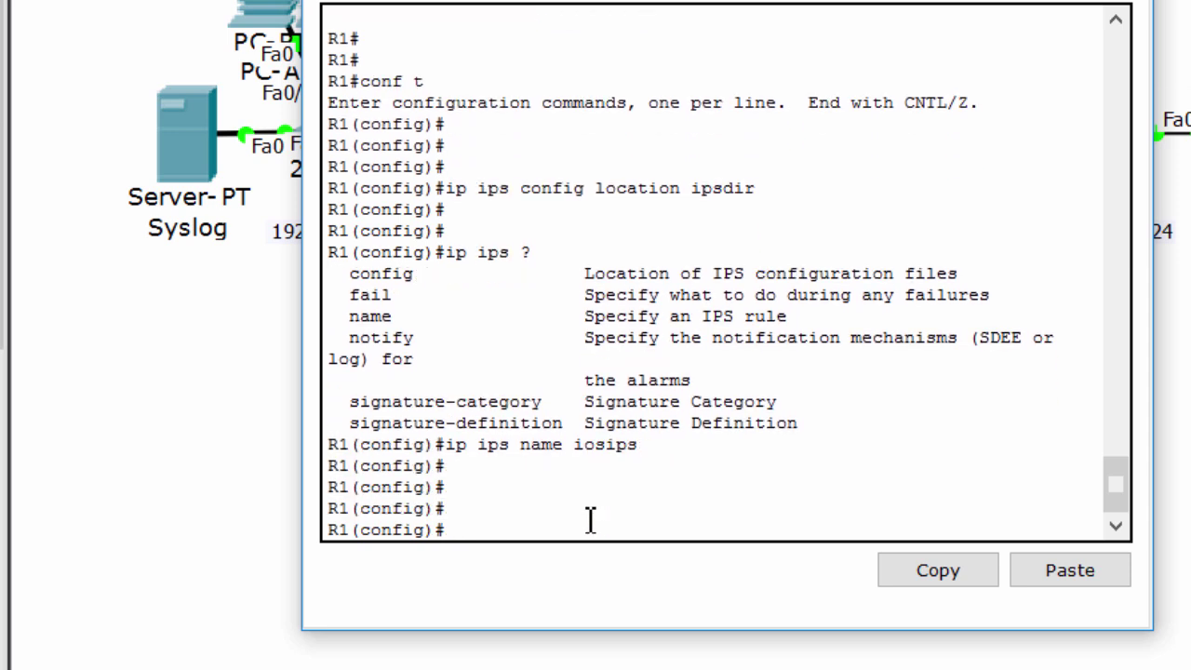
Enter IPS category configuration with ip ips signature-category and list the commands available there.
{"action": "type", "text": "ip ips signa"}
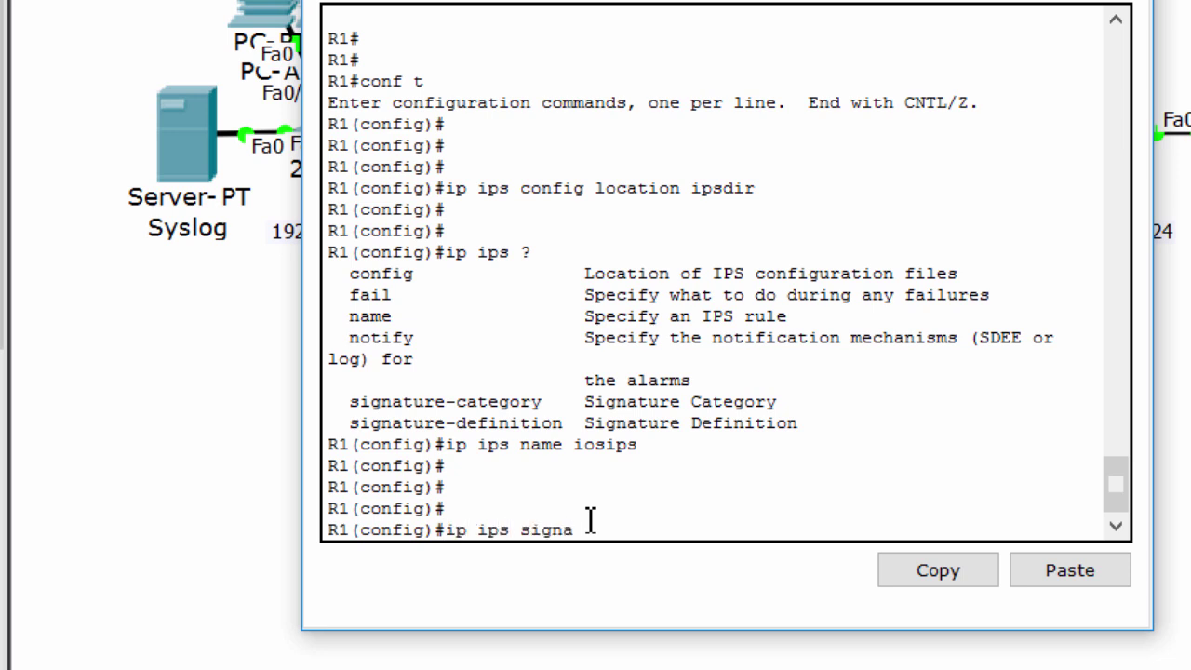
{"action": "type", "text": "ture-cat"}
{"action": "key", "text": "Tab"}
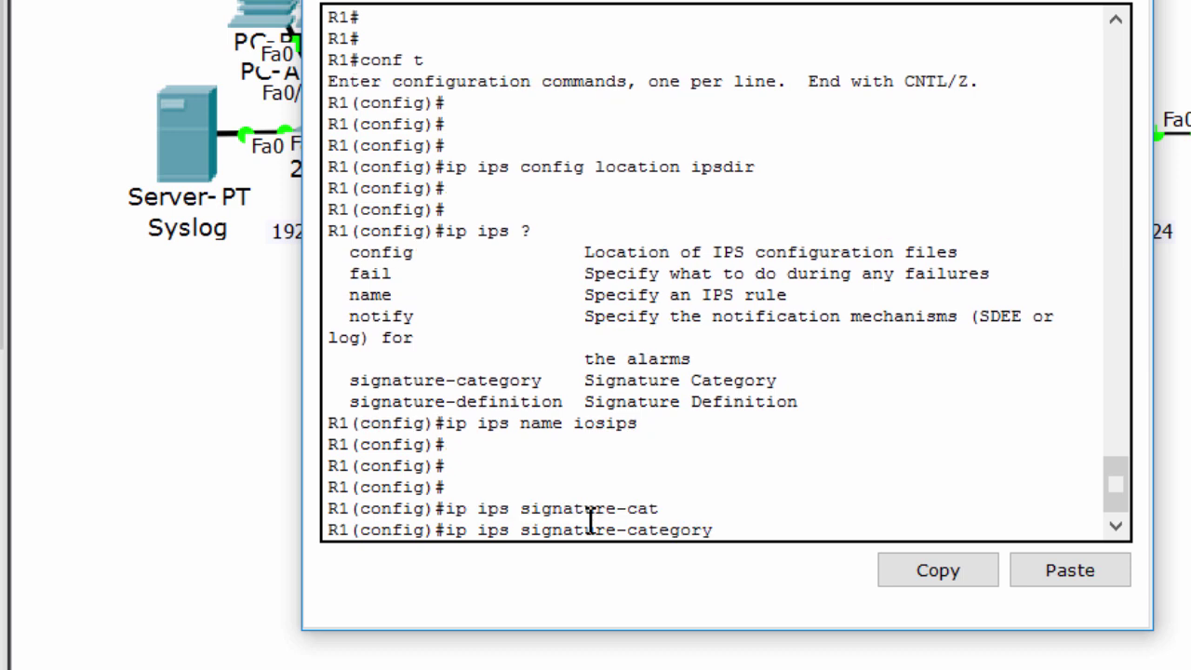
{"action": "key", "text": "Return"}
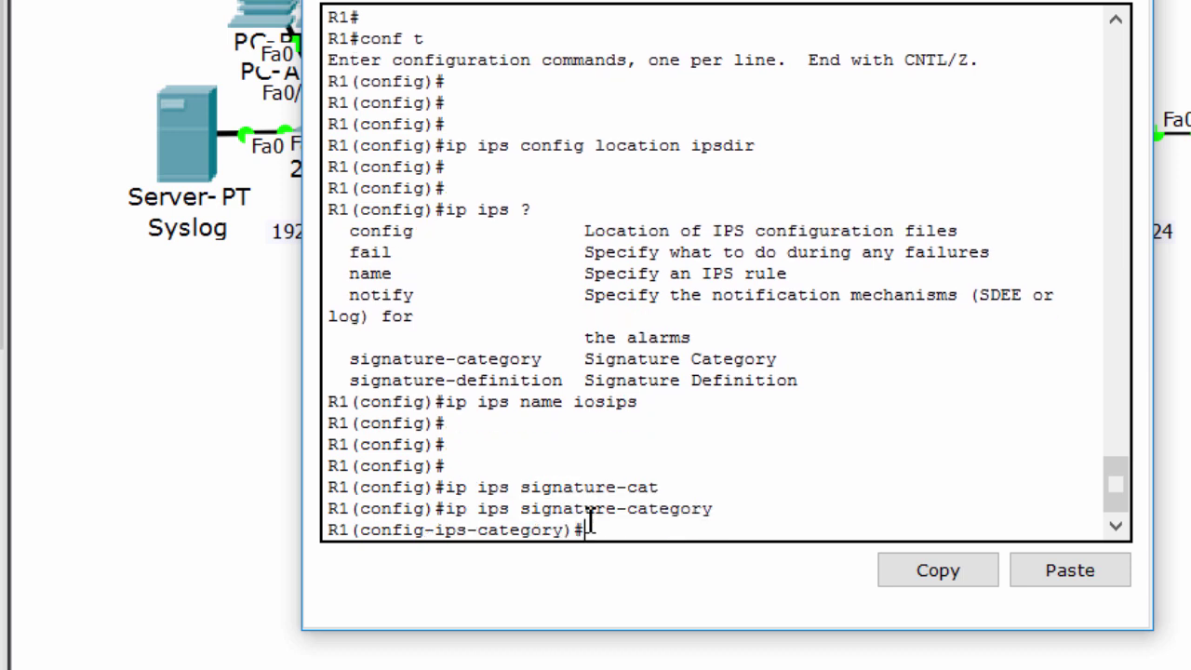
{"action": "key", "text": "Return"}
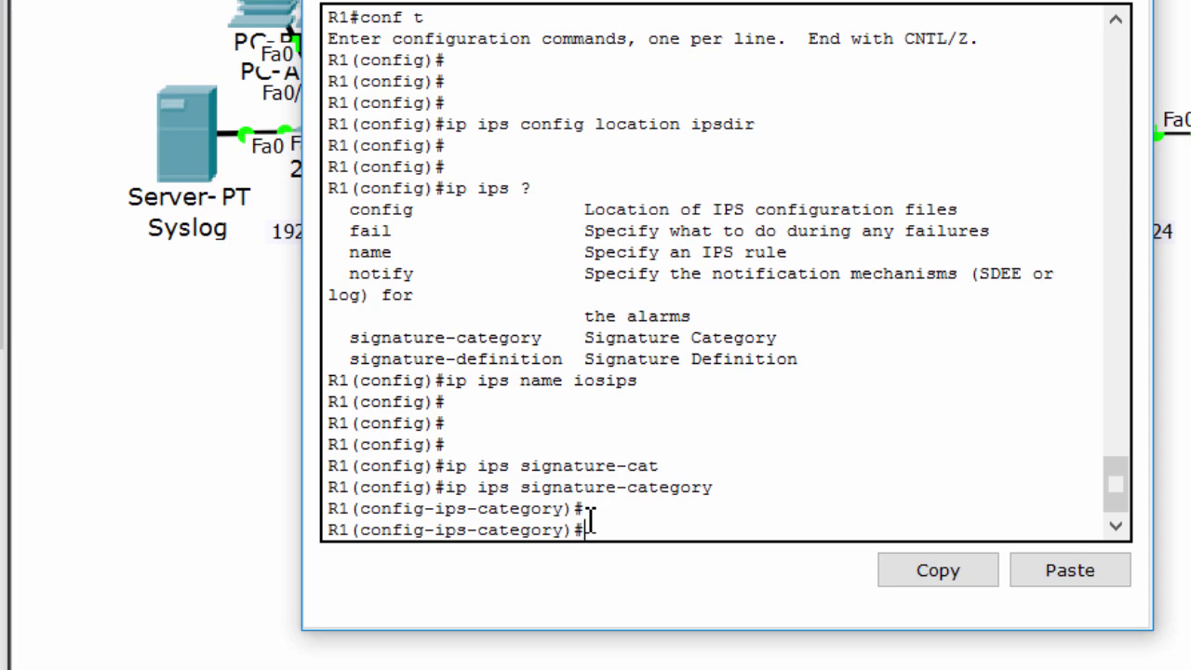
{"action": "type", "text": "?"}
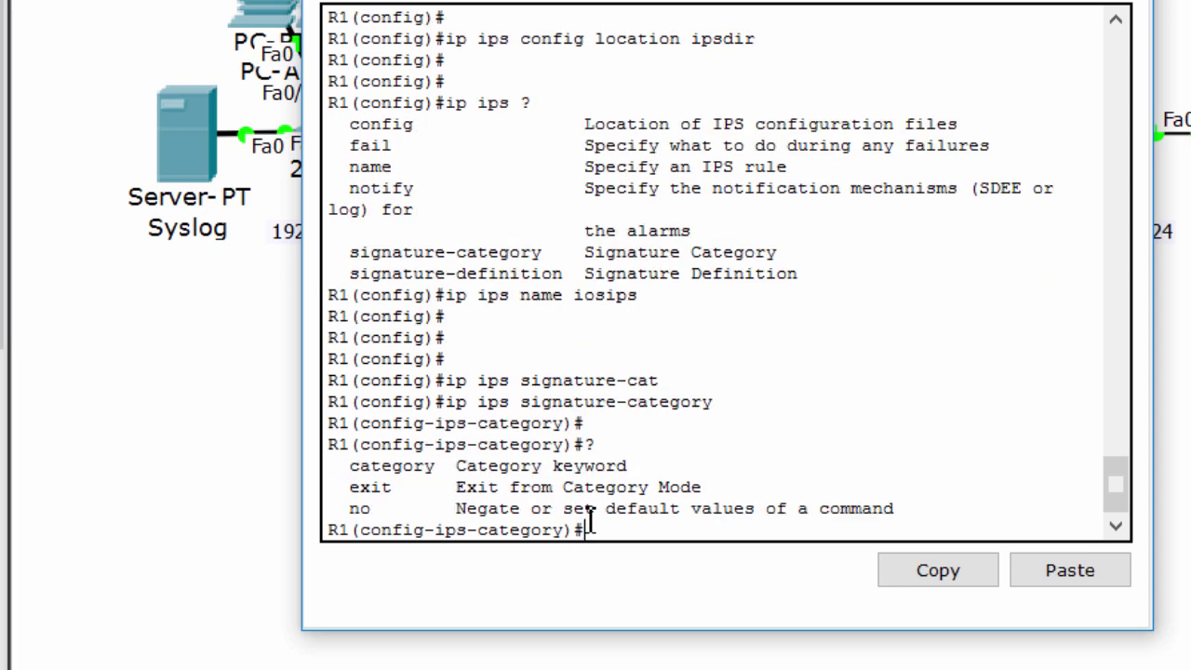
{"action": "left_click", "coordinate": [353, 470]}
{"action": "triple_click", "coordinate": [369, 472]}
{"action": "left_click", "coordinate": [638, 540]}
Retire all signatures by entering category all and setting retired true, and exit that category.
{"action": "type", "text": "cat"}
{"action": "key", "text": "Tab"}
{"action": "type", "text": "?"}
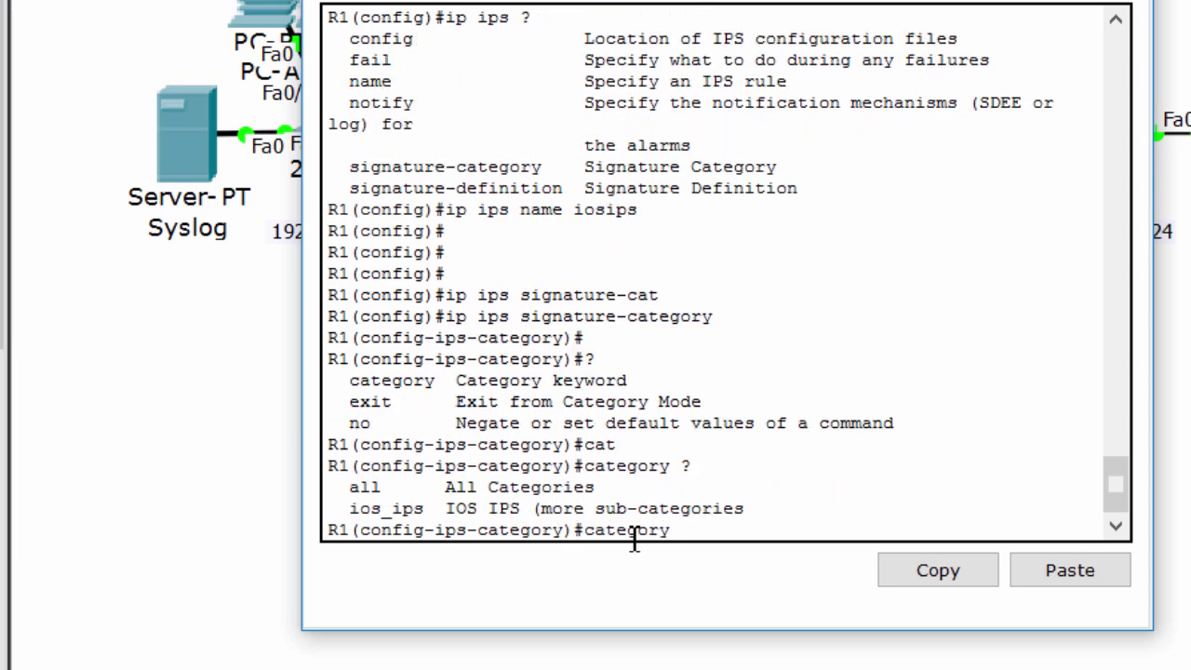
{"action": "type", "text": "all"}
{"action": "key", "text": "Return"}
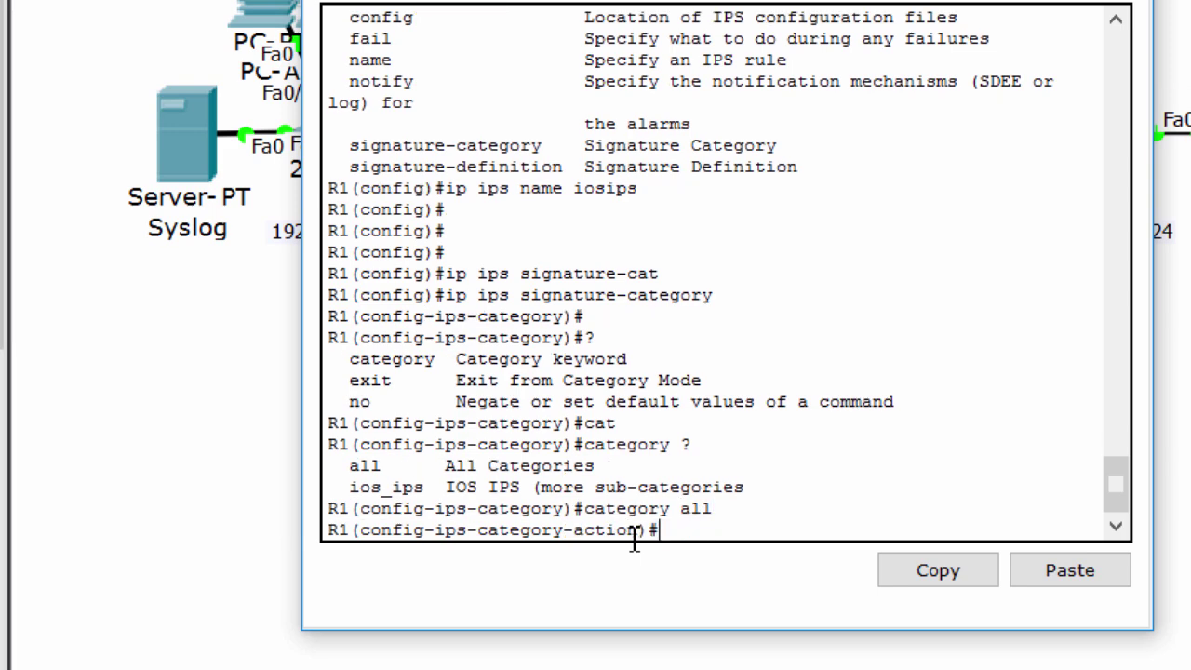
{"action": "type", "text": "retire"}
{"action": "key", "text": "Tab"}
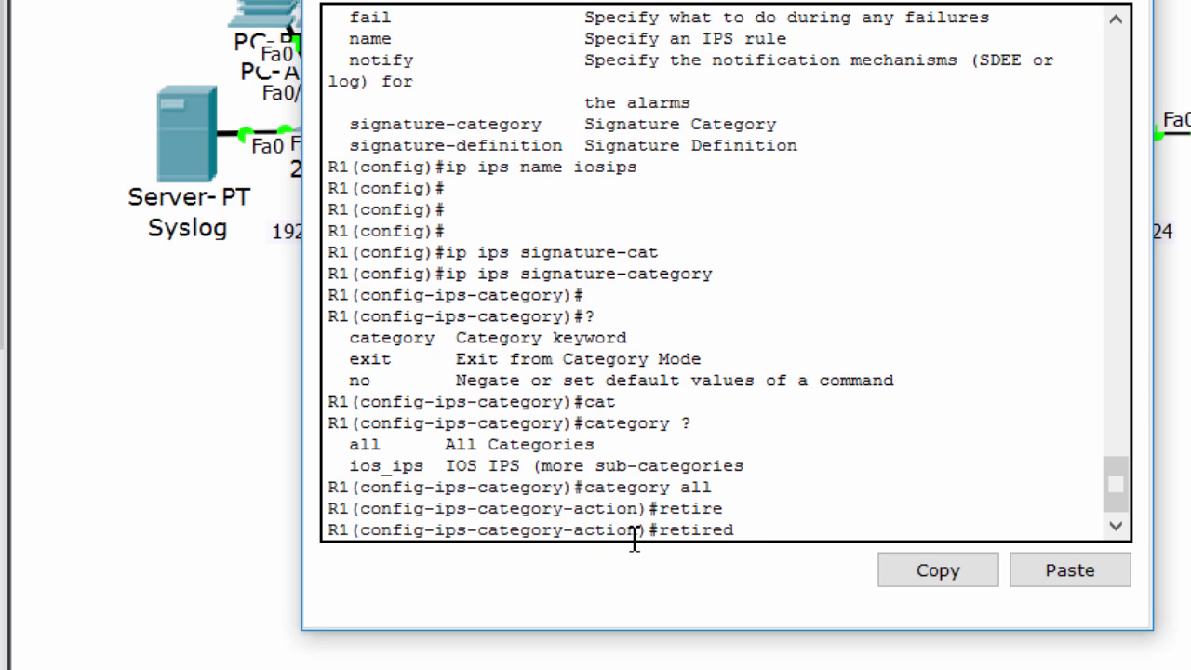
{"action": "type", "text": "true"}
{"action": "key", "text": "Return"}
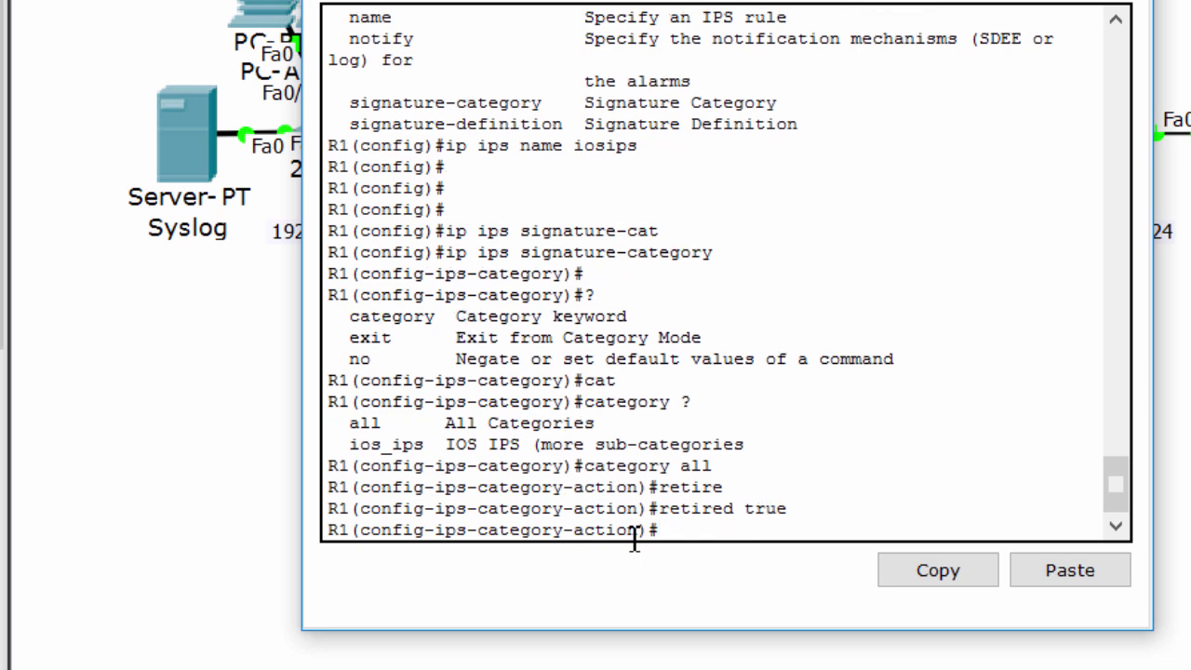
{"action": "key", "text": "Return"}
{"action": "key", "text": "Return"}
{"action": "type", "text": "exi"}
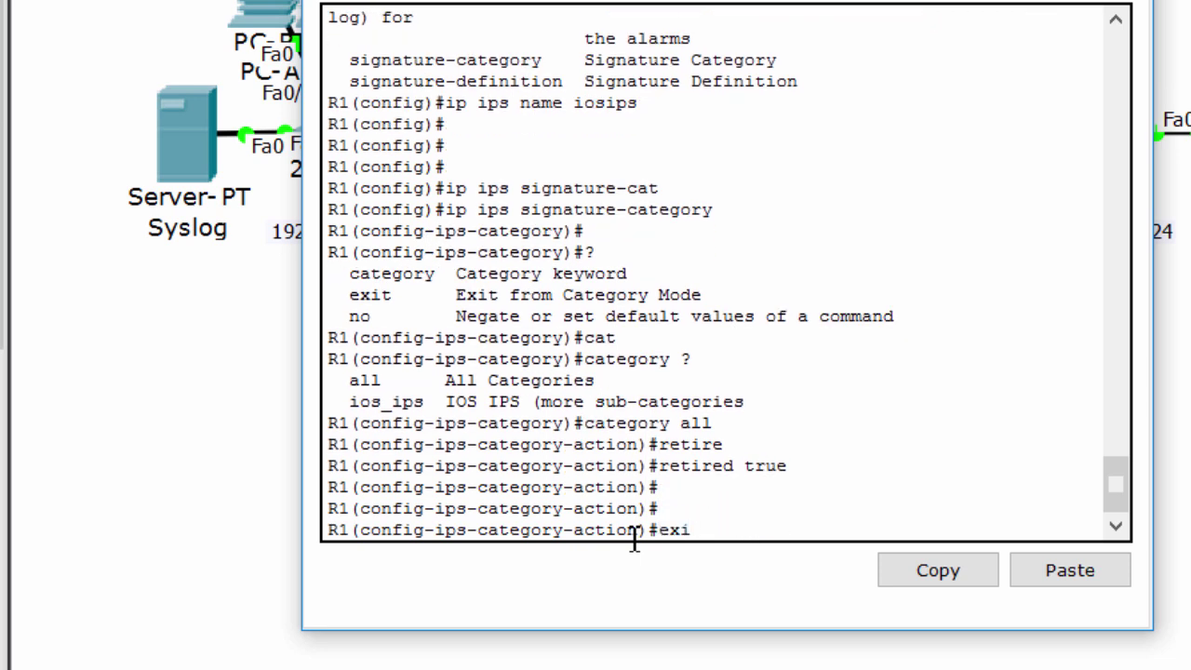
{"action": "key", "text": "Return"}
Unretire the basic IOS IPS signatures by entering category ios_ips basic and setting retired false.
{"action": "type", "text": "category)#cate"}
{"action": "key", "text": "Tab"}
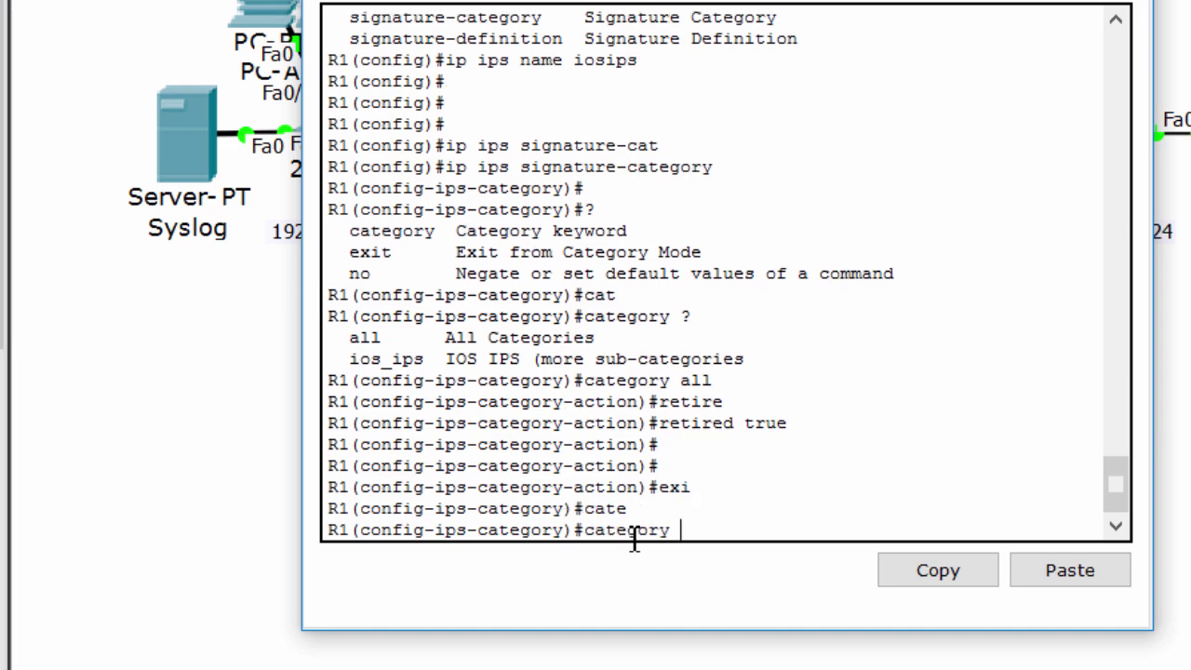
{"action": "type", "text": "io"}
{"action": "key", "text": "Tab"}
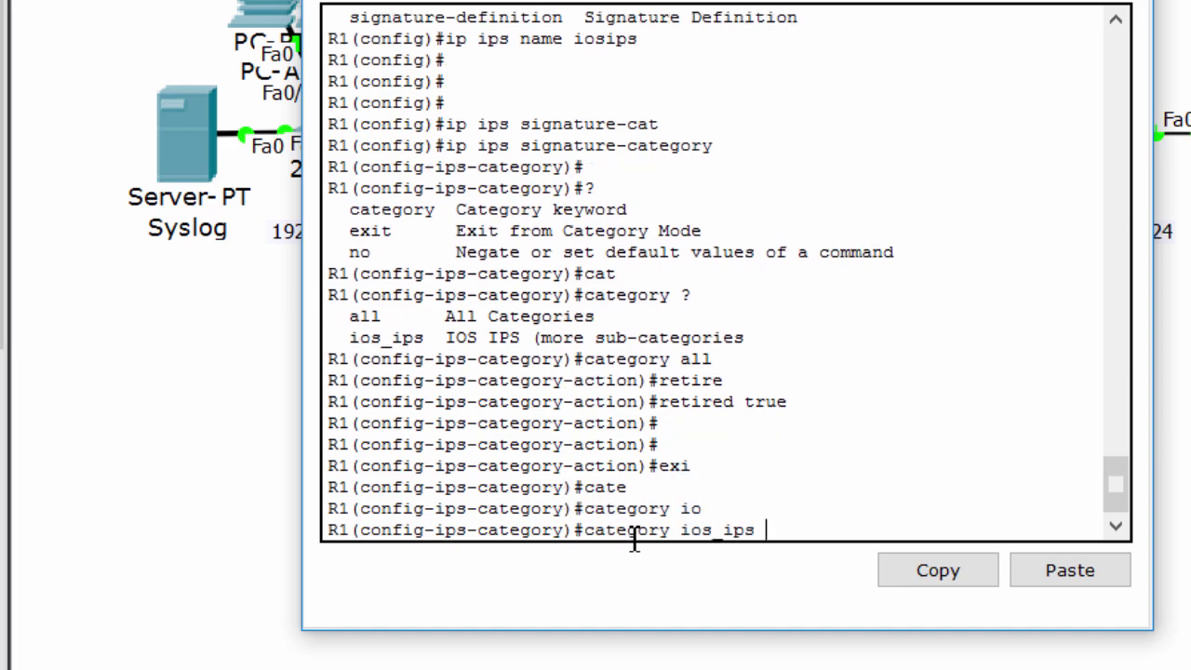
{"action": "type", "text": "ba"}
{"action": "key", "text": "Tab"}
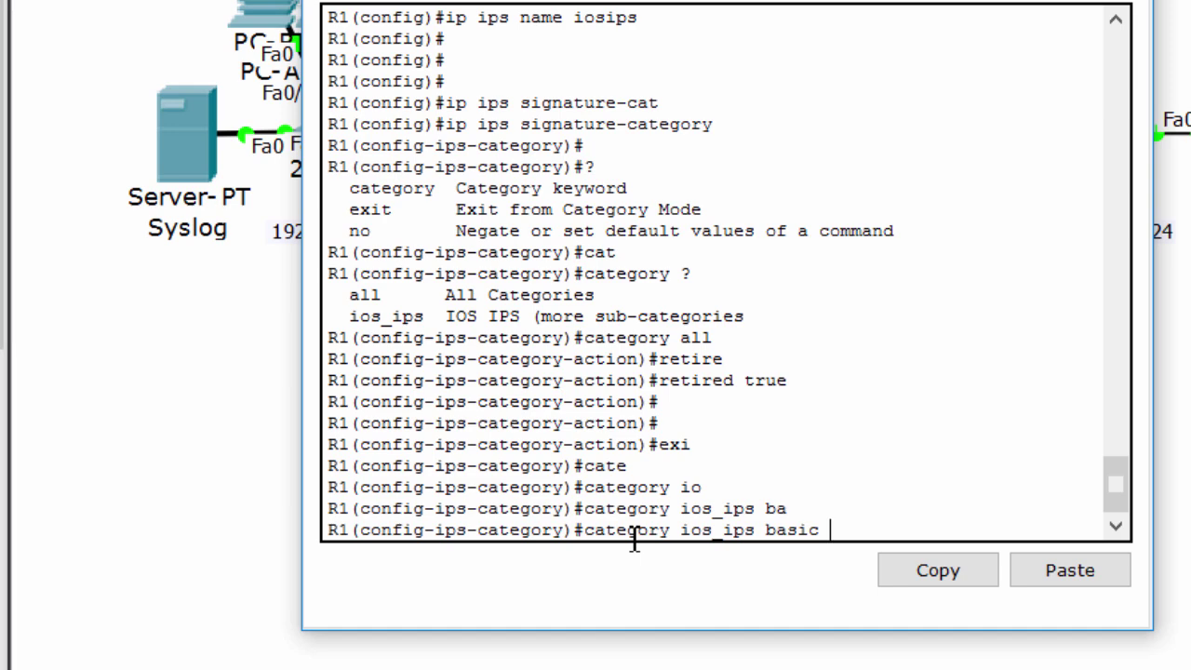
{"action": "key", "text": "Return"}
{"action": "type", "text": "reti"}
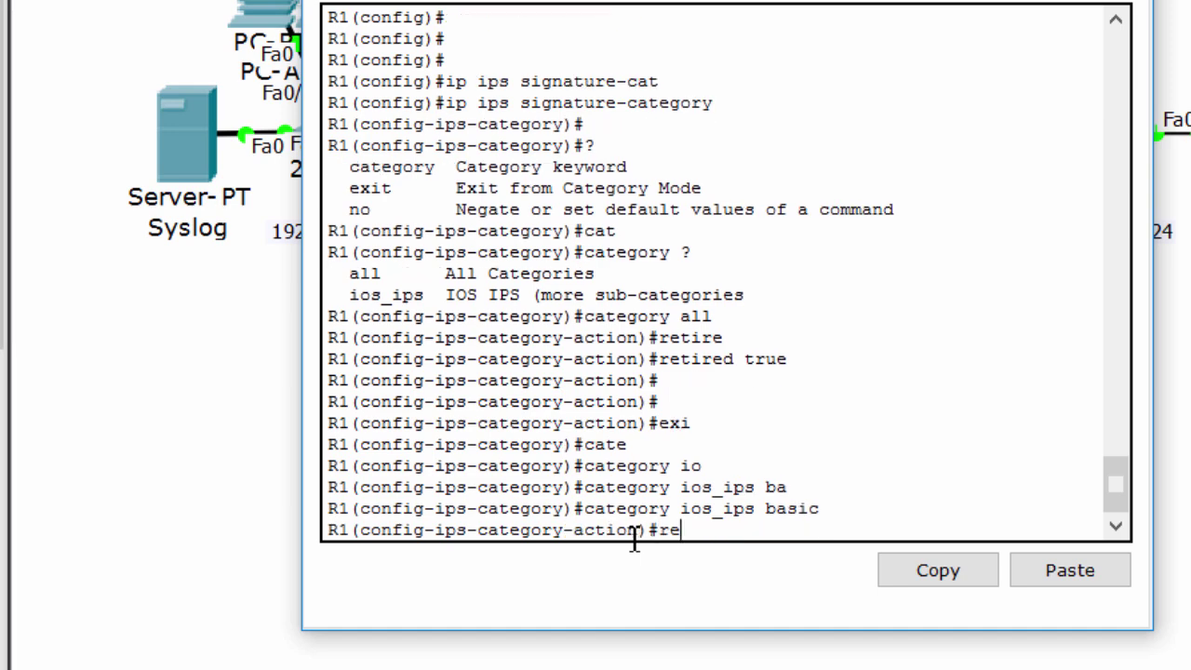
{"action": "key", "text": "Tab"}
{"action": "type", "text": "fal"}
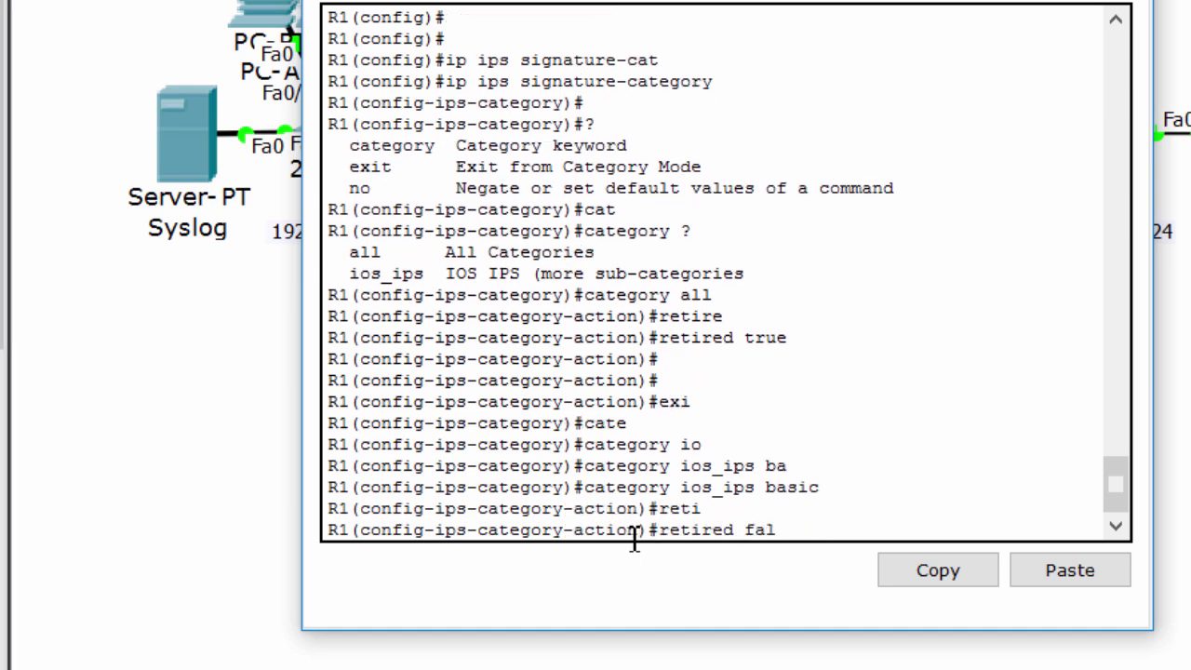
{"action": "key", "text": "Tab"}
{"action": "key", "text": "Return"}
{"action": "key", "text": "Return"}
{"action": "key", "text": "Return"}
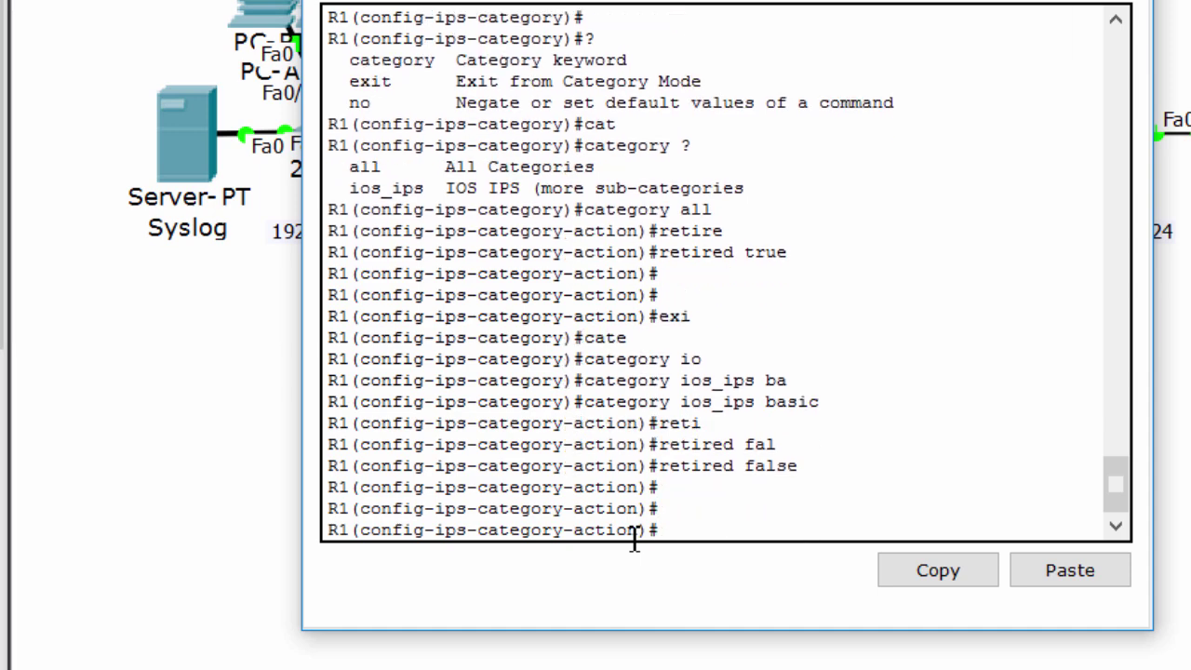
{"action": "key", "text": "Return"}
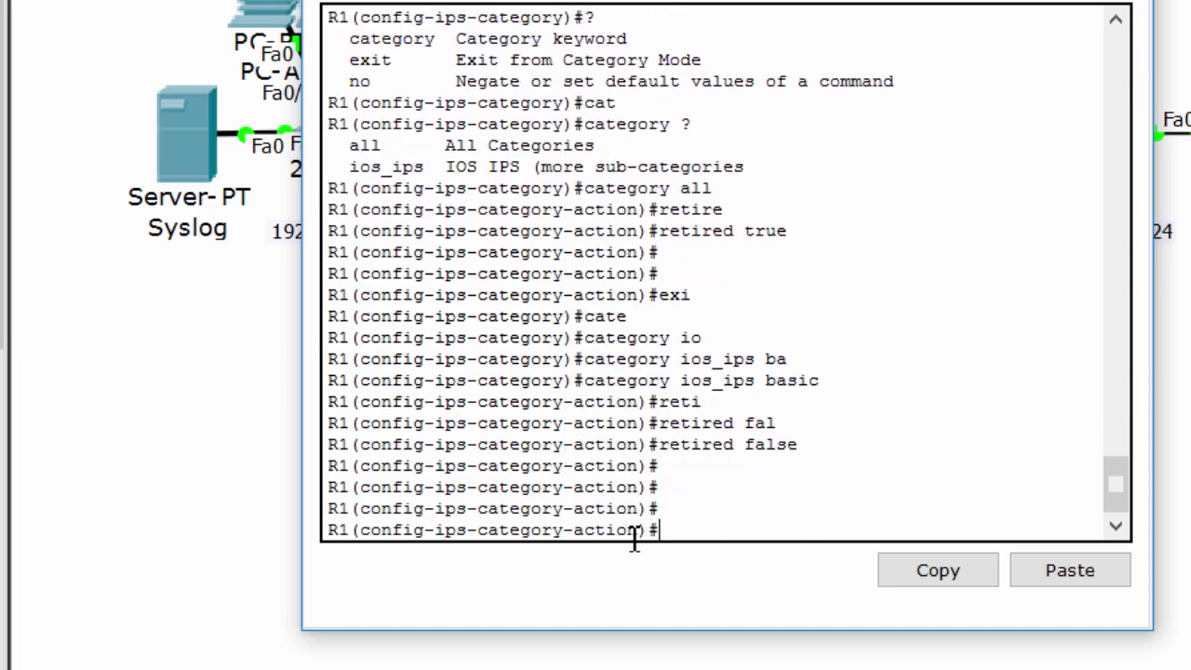
Exit the signature category modes back to global configuration and accept the category changes.
{"action": "type", "text": "exi"}
{"action": "key", "text": "Return"}
{"action": "type", "text": "exi"}
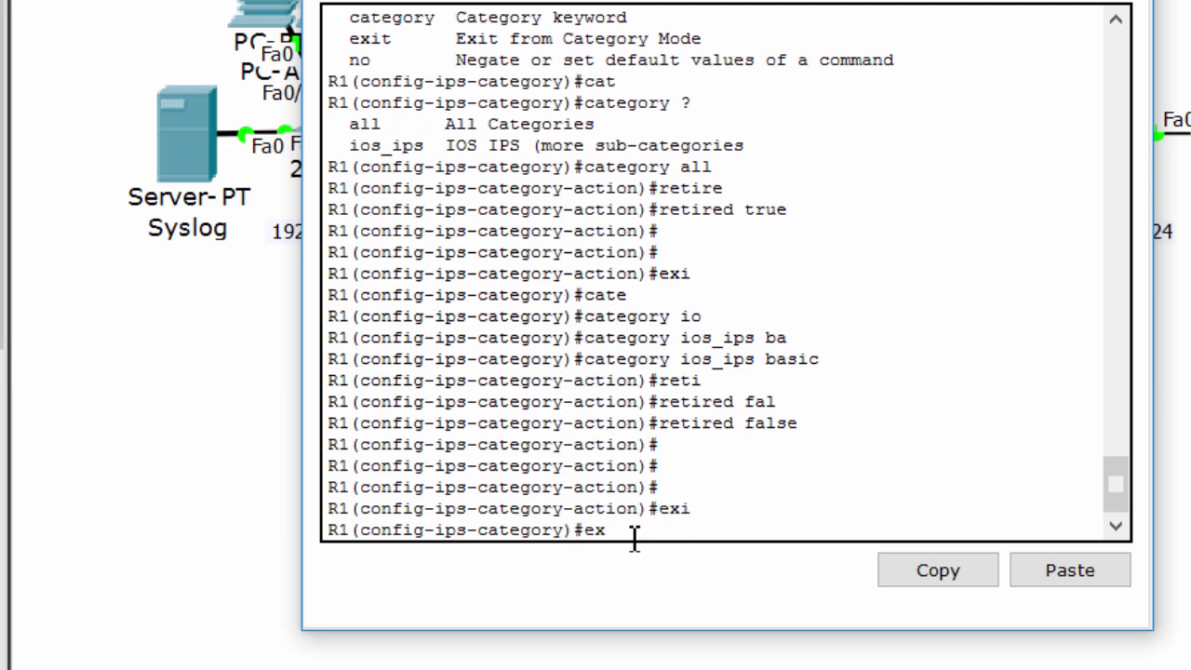
{"action": "key", "text": "Return"}
{"action": "key", "text": "Return"}
{"action": "key", "text": "Return"}
{"action": "key", "text": "Return"}
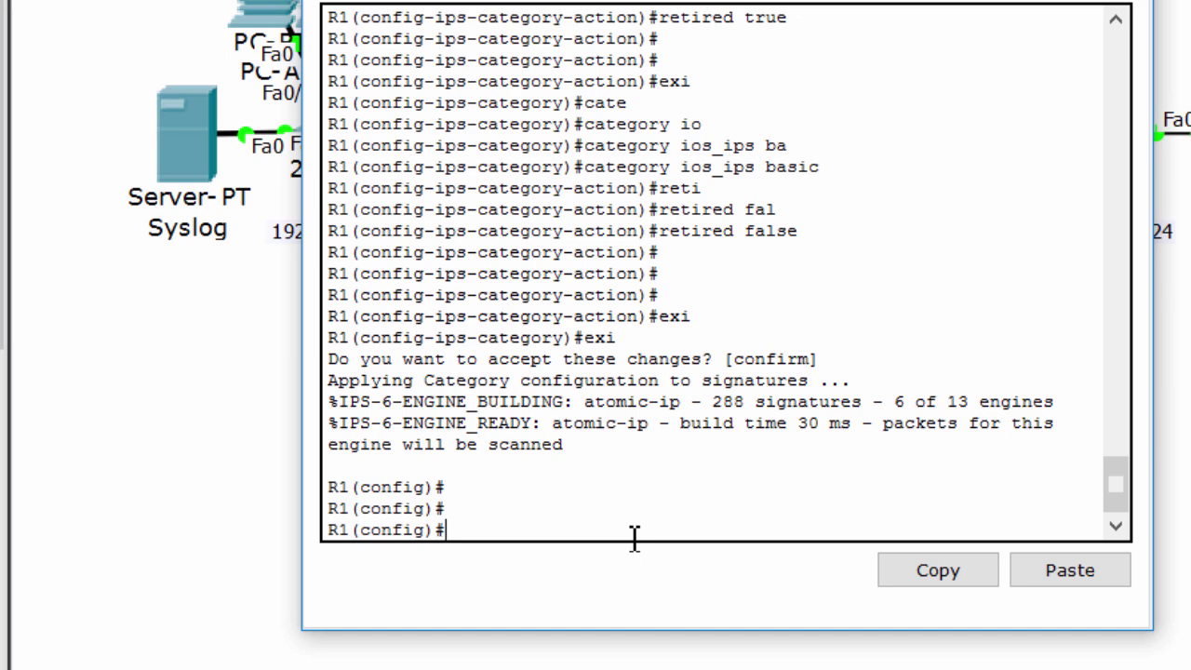
On interface g0/1, apply the IPS rule outbound with ip ips iosips out.
{"action": "type", "text": "int"}
{"action": "key", "text": "Tab"}
{"action": "type", "text": "g0/1"}
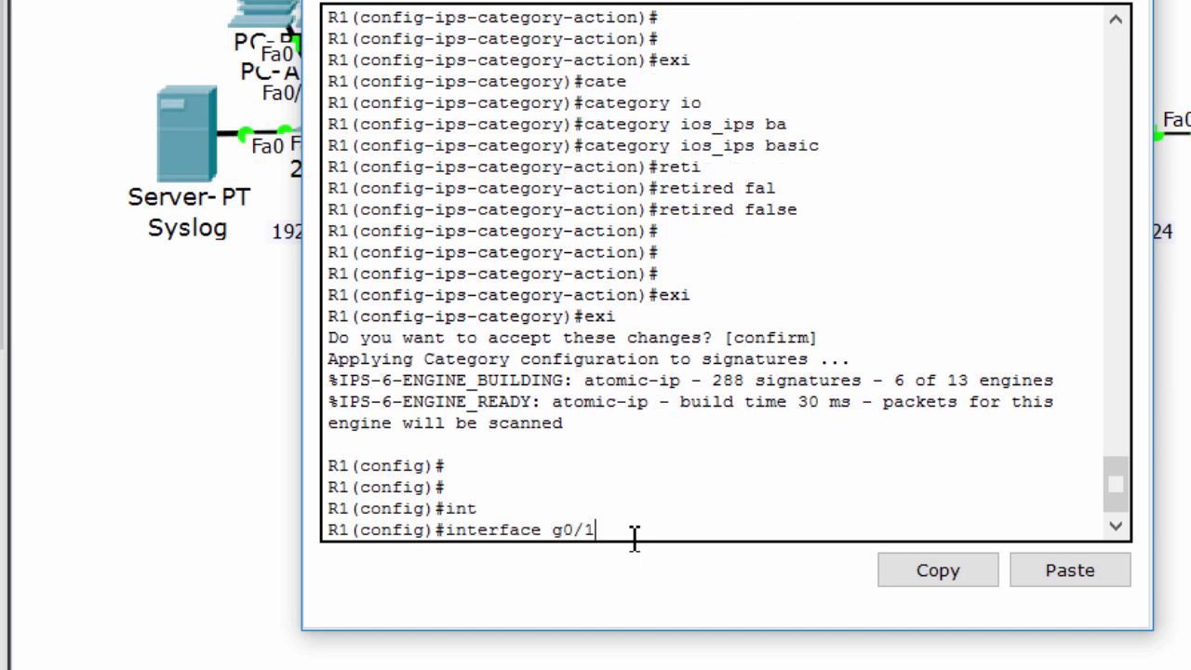
{"action": "key", "text": "Return"}
{"action": "type", "text": "ip ip"}
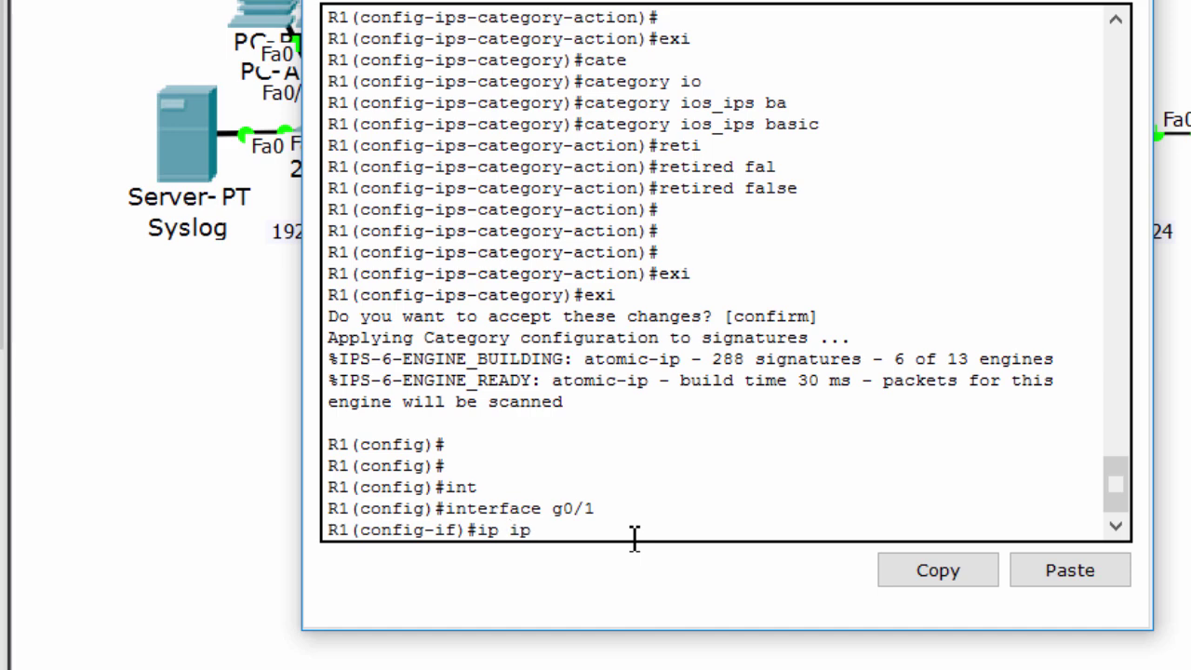
{"action": "type", "text": "s"}
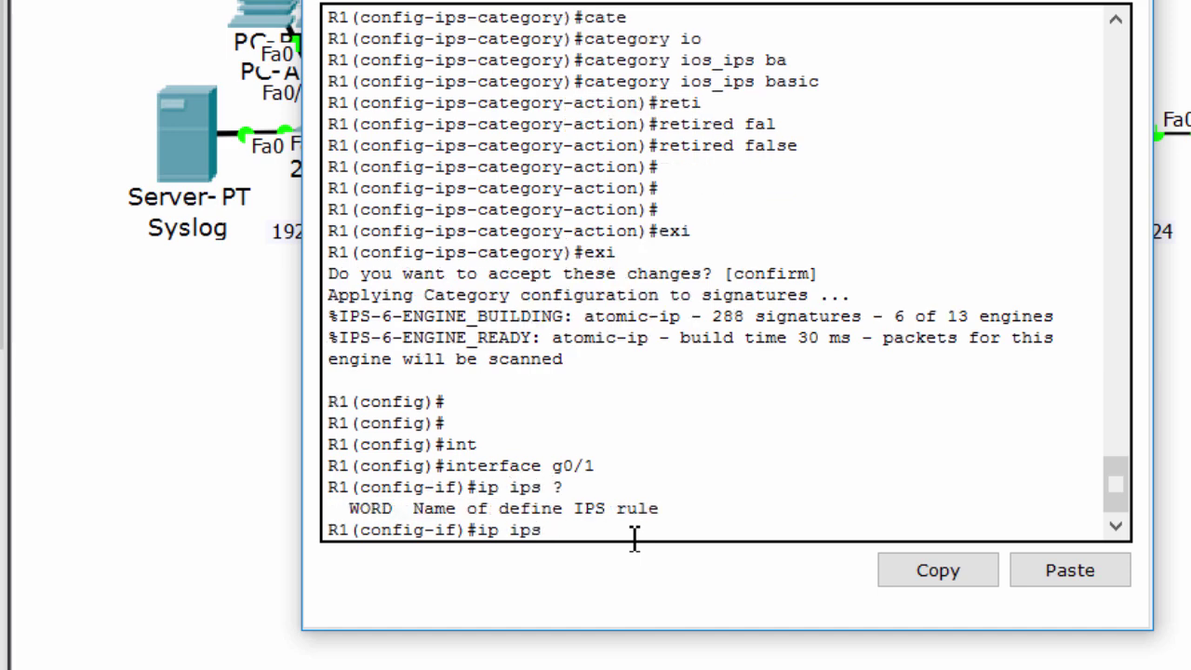
{"action": "type", "text": " ?iosips ?"}
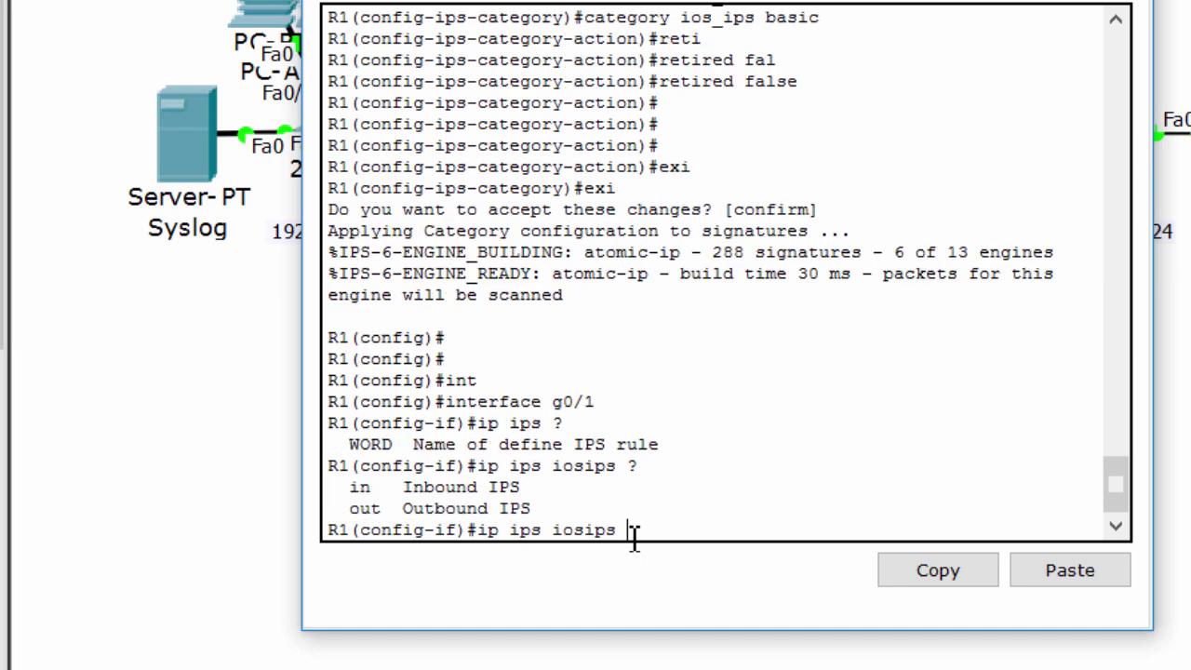
{"action": "type", "text": "out"}
{"action": "key", "text": "Return"}
{"action": "key", "text": "Return"}
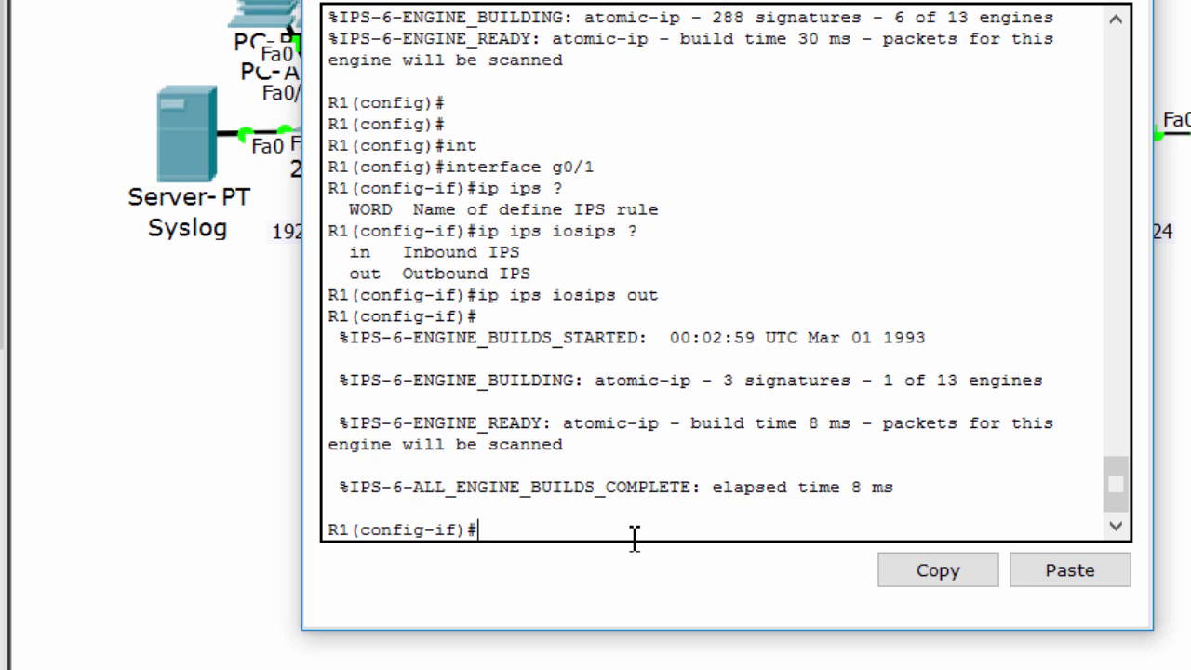
{"action": "key", "text": "Return"}
{"action": "key", "text": "Return"}
{"action": "key", "text": "Return"}
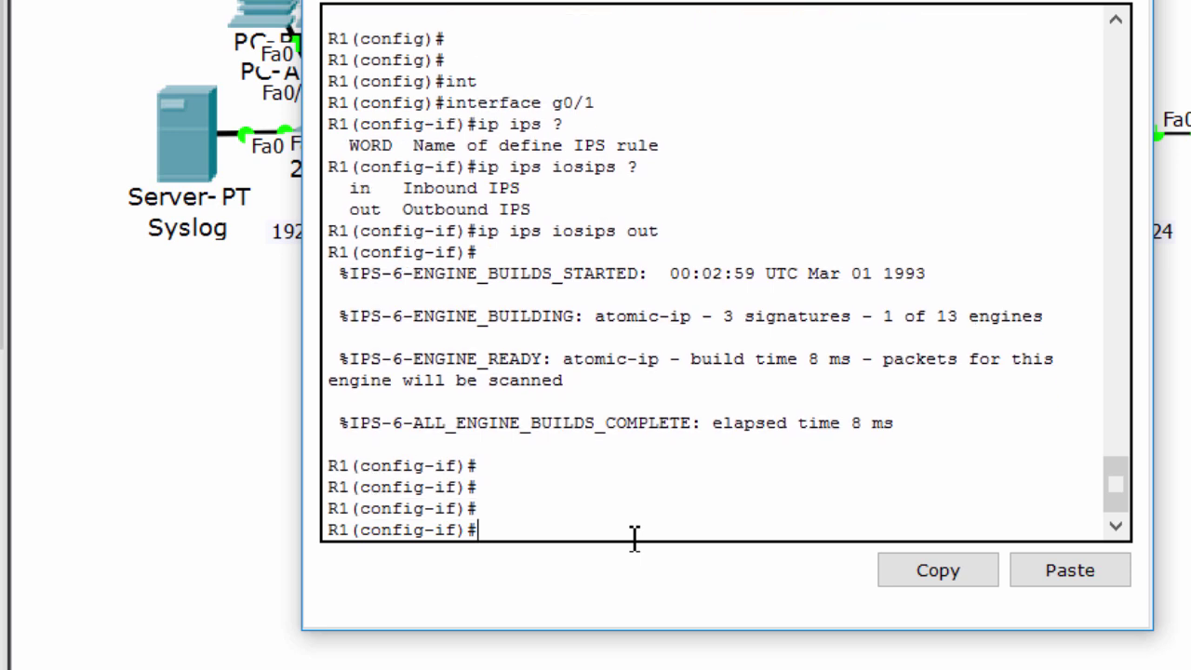
Exit interface configuration on R1 to return to global configuration mode.
{"action": "type", "text": "exi"}
{"action": "key", "text": "Return"}
{"action": "key", "text": "Return"}
{"action": "key", "text": "Return"}
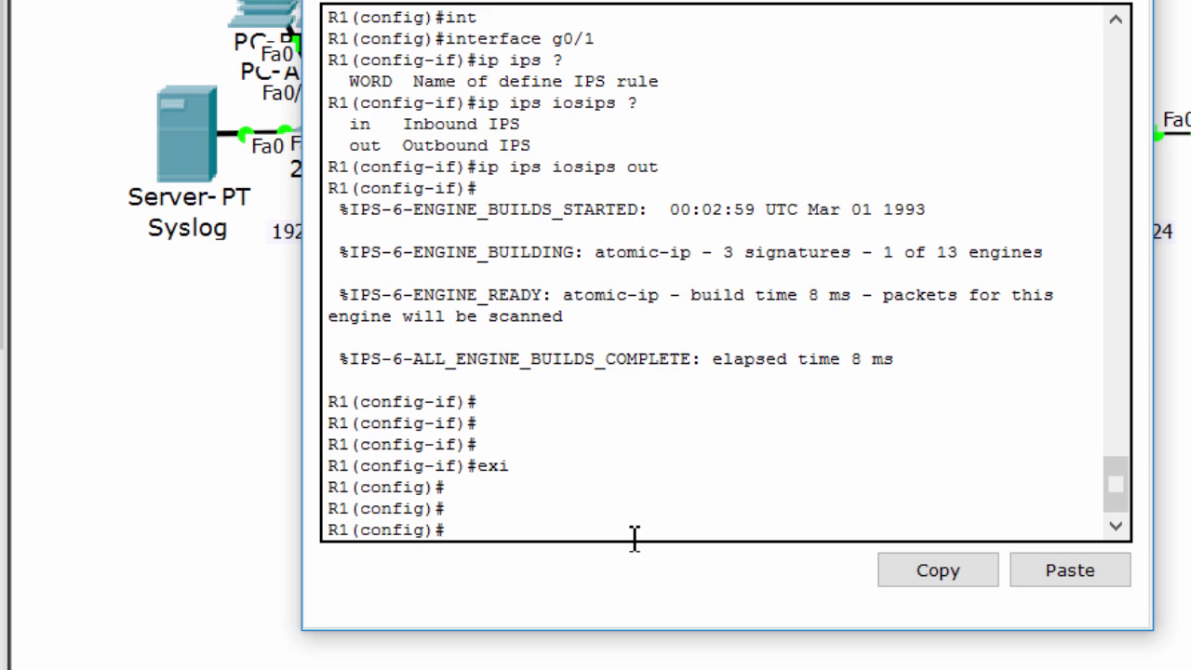
{"action": "key", "text": "Return"}
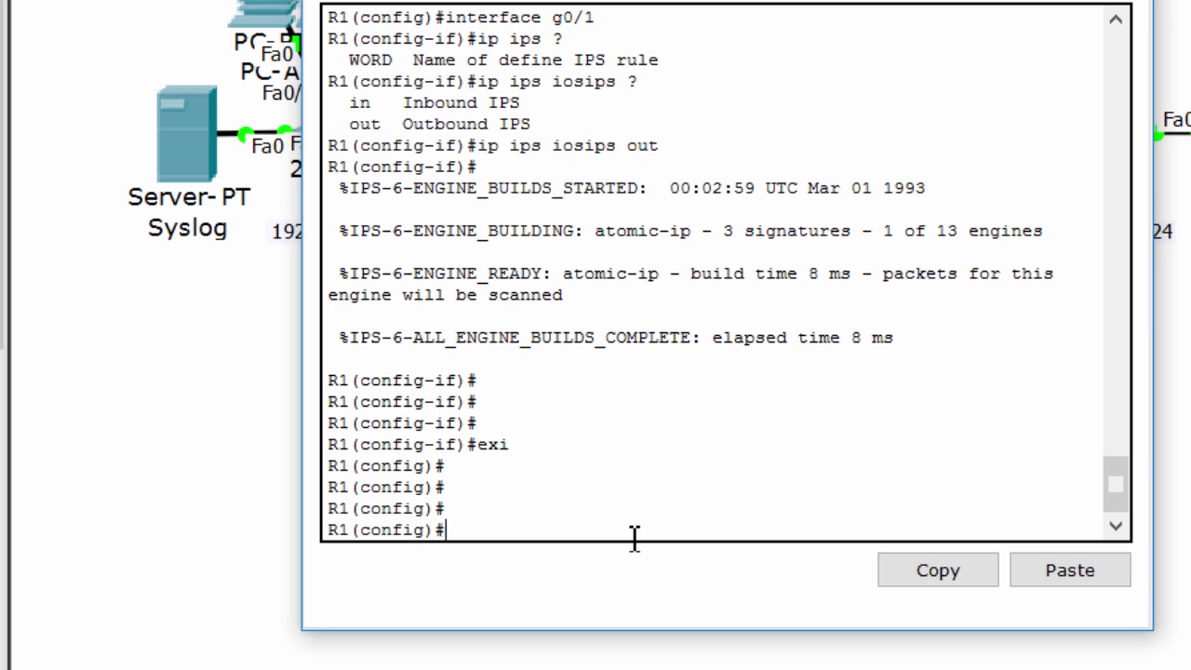
Send R1's log messages to the syslog server with logging host 192.168.1.50.
{"action": "type", "text": "logging host "}
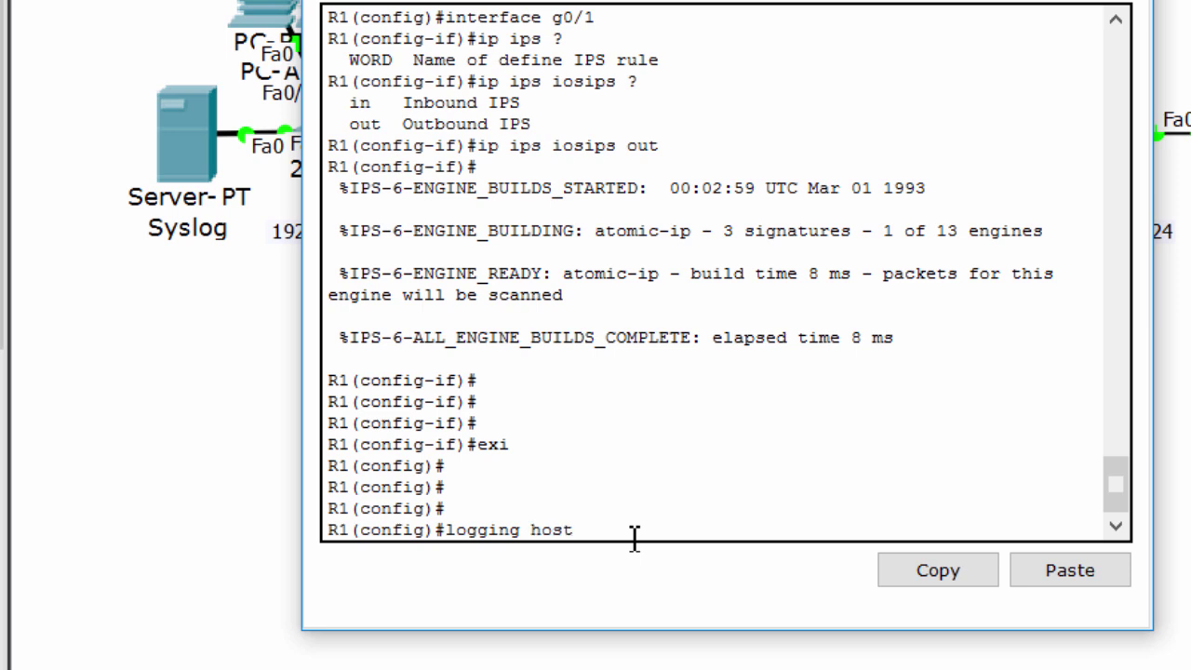
{"action": "type", "text": "192.168.1.50"}
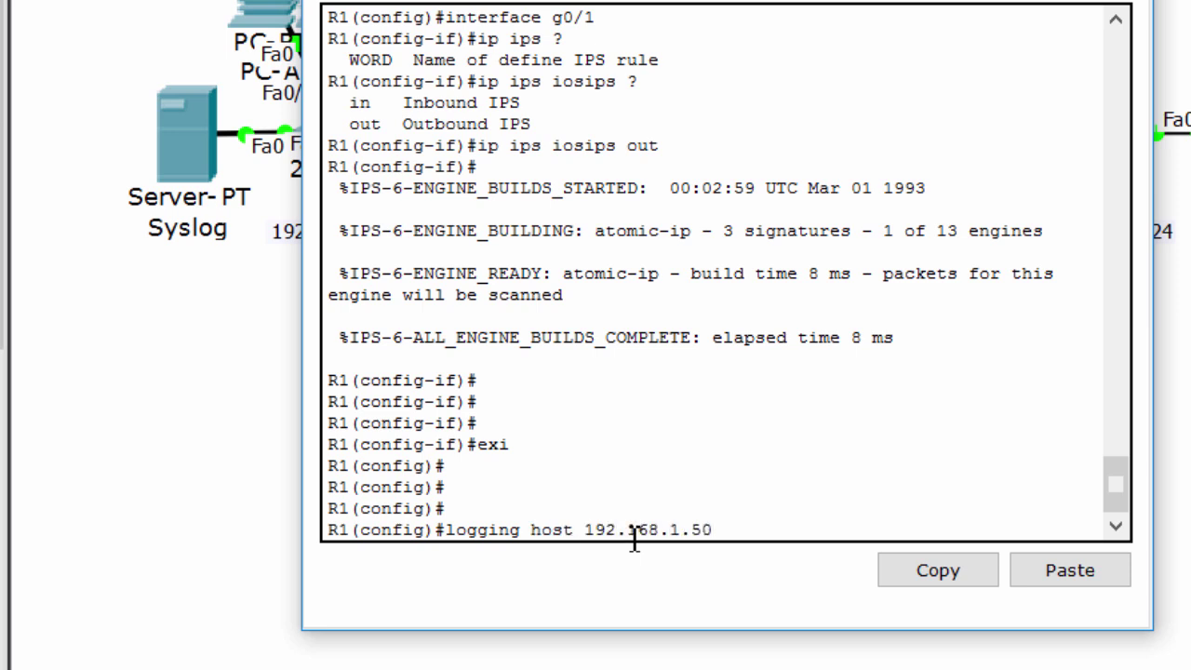
{"action": "key", "text": "Return"}
Turn on date and millisecond timestamps for log messages with service timestamps log datetime msec.
{"action": "type", "text": "serv"}
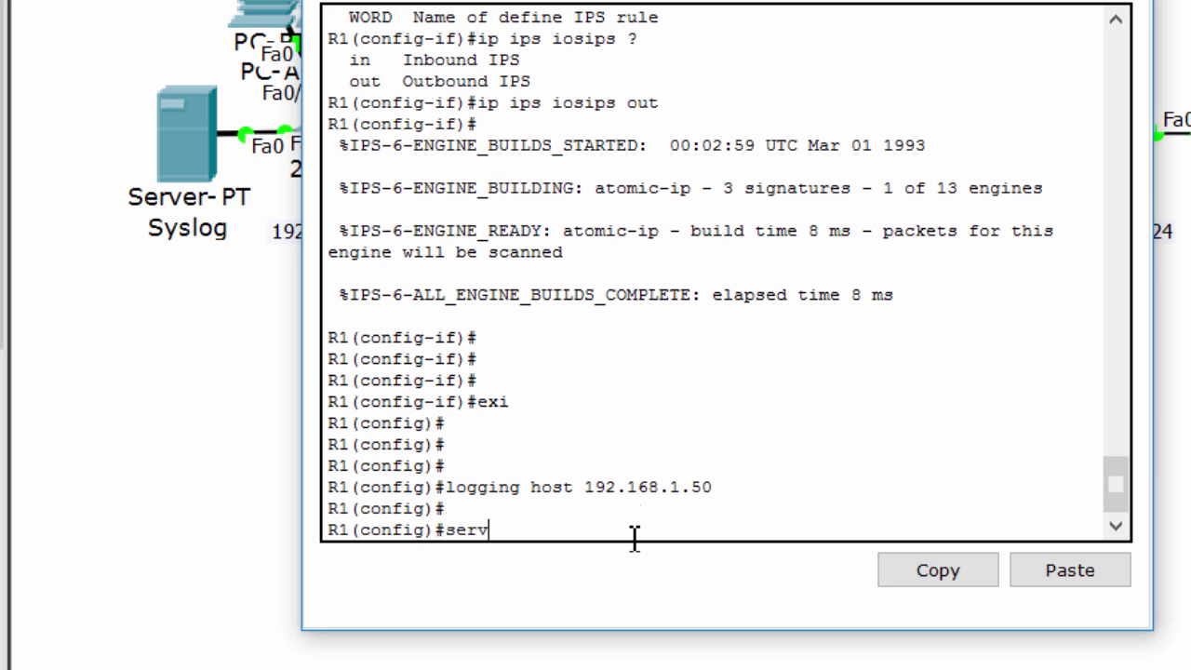
{"action": "key", "text": "Tab"}
{"action": "key", "text": "Tab"}
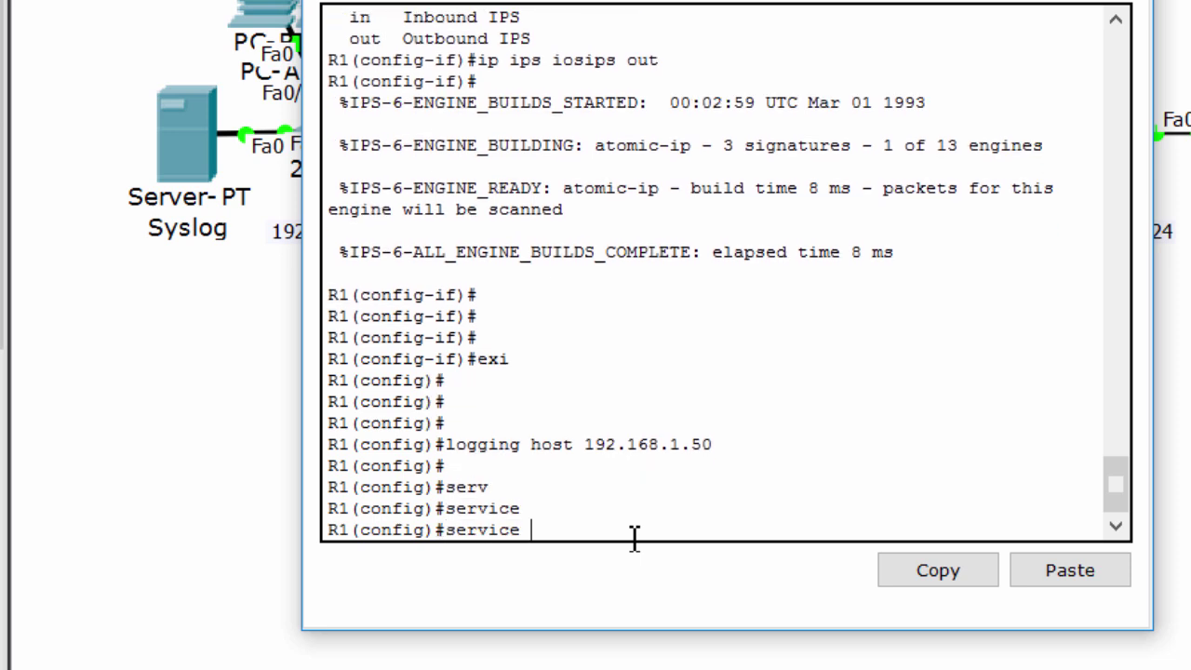
{"action": "type", "text": "time"}
{"action": "key", "text": "Tab"}
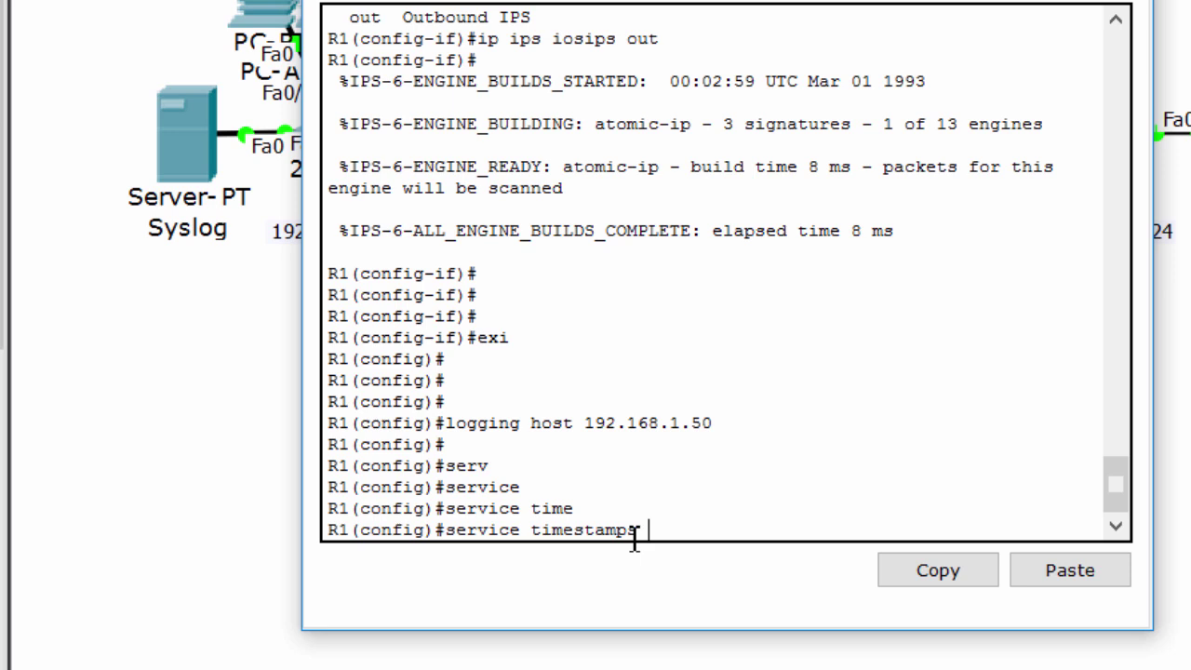
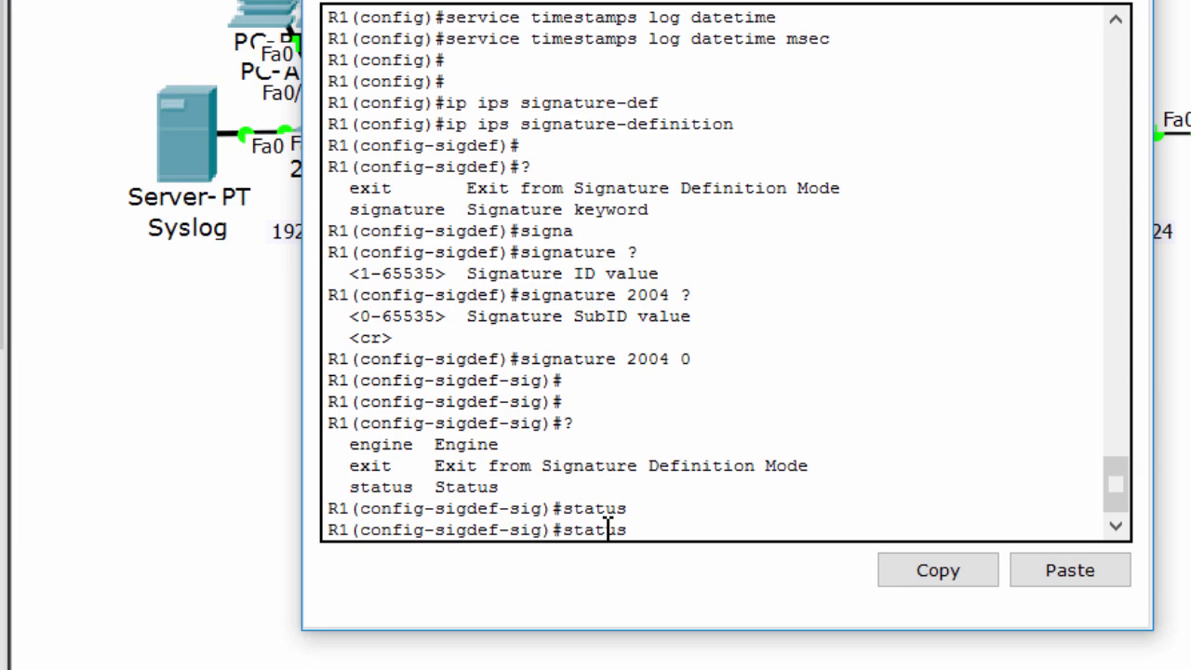
Enter the status mode of signature 2004 0, list its options and unretire the signature with retired false.
{"action": "type", "text": "?"}
{"action": "key", "text": "Return"}
{"action": "key", "text": "Return"}
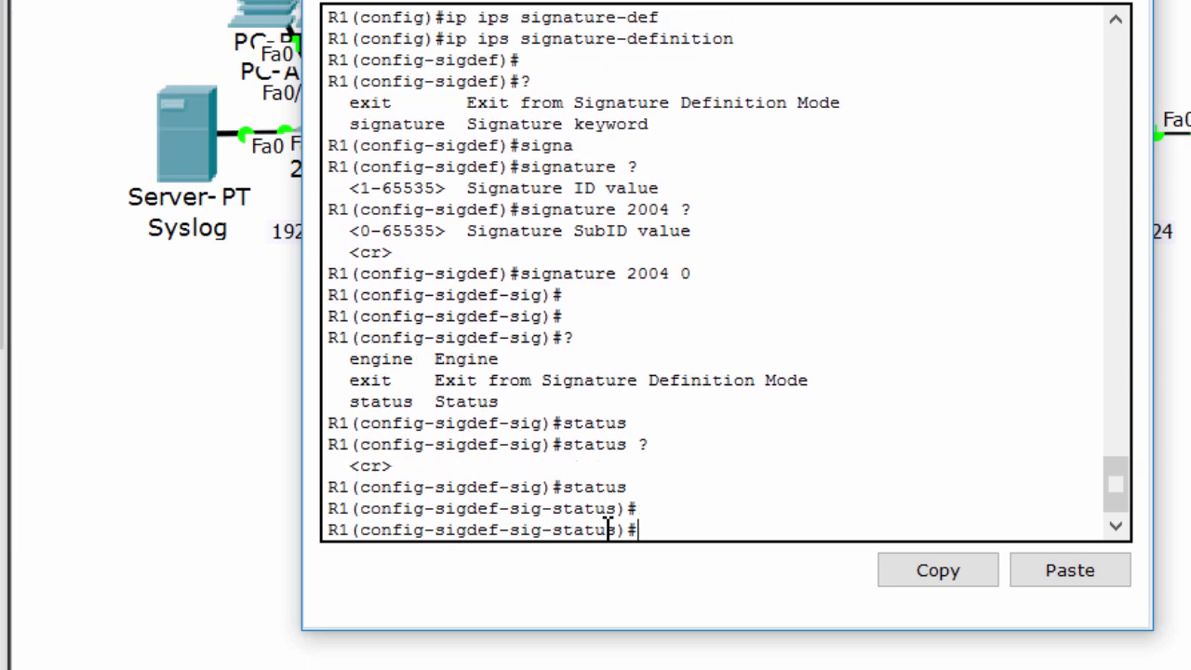
{"action": "type", "text": "?"}
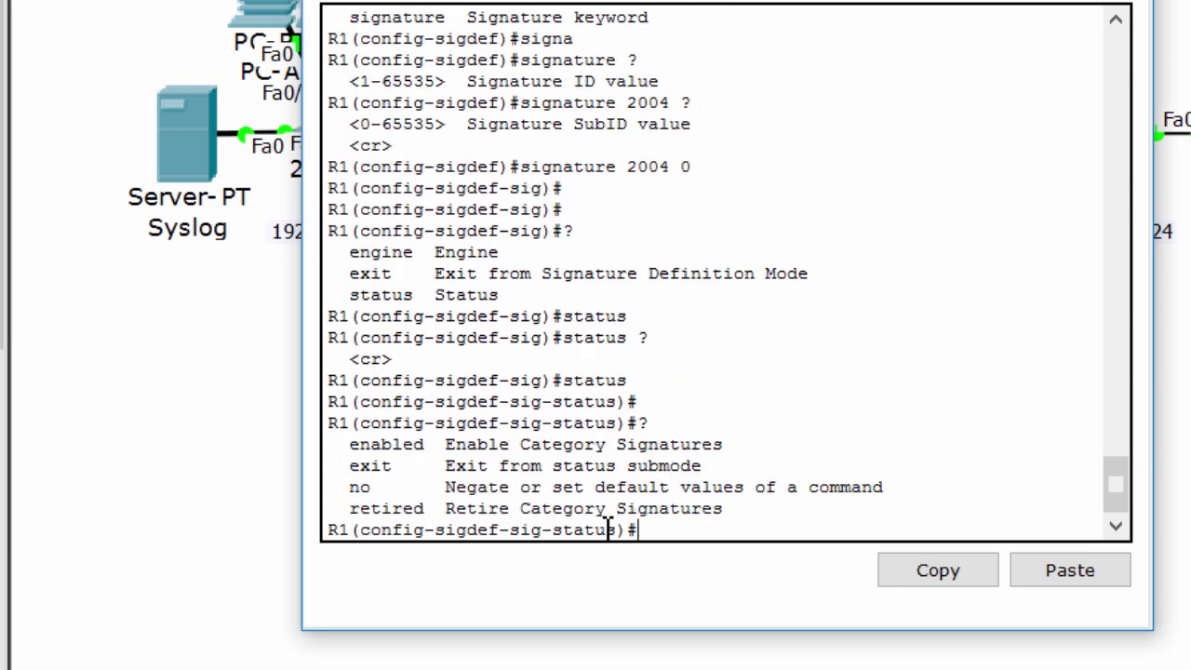
{"action": "type", "text": "retire"}
{"action": "key", "text": "Tab"}
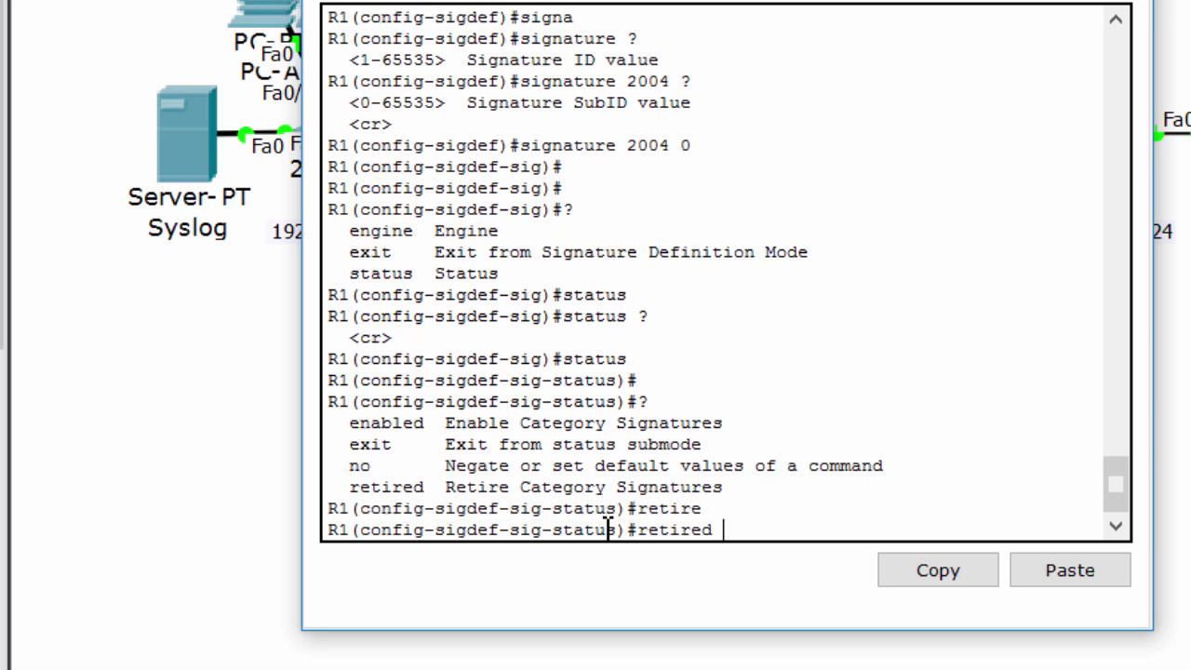
{"action": "key", "text": "Return"}
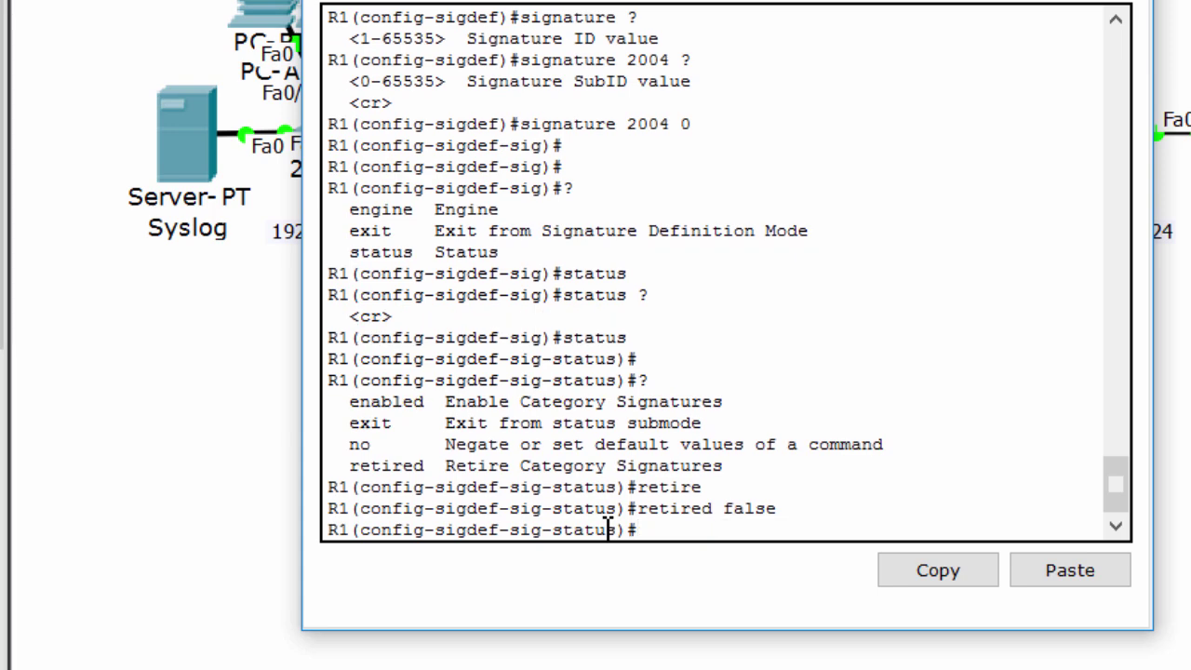
Enable signature 2004 0 with enabled true and exit its status mode.
{"action": "type", "text": "ena"}
{"action": "key", "text": "Tab"}
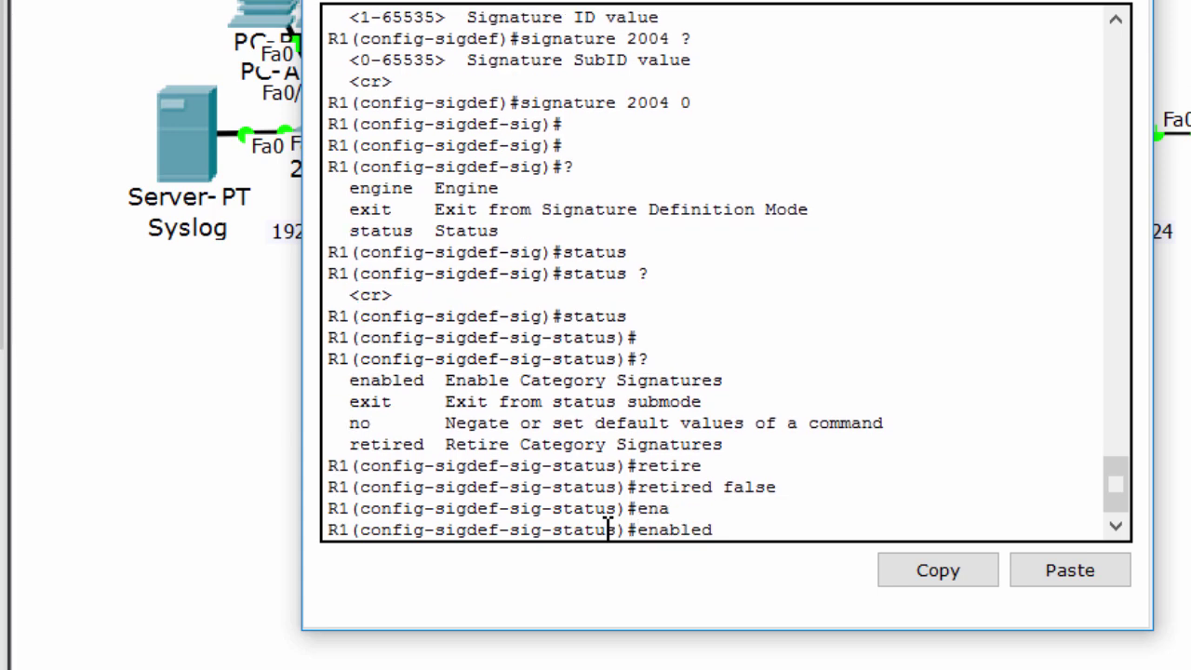
{"action": "type", "text": "true"}
{"action": "key", "text": "Return"}
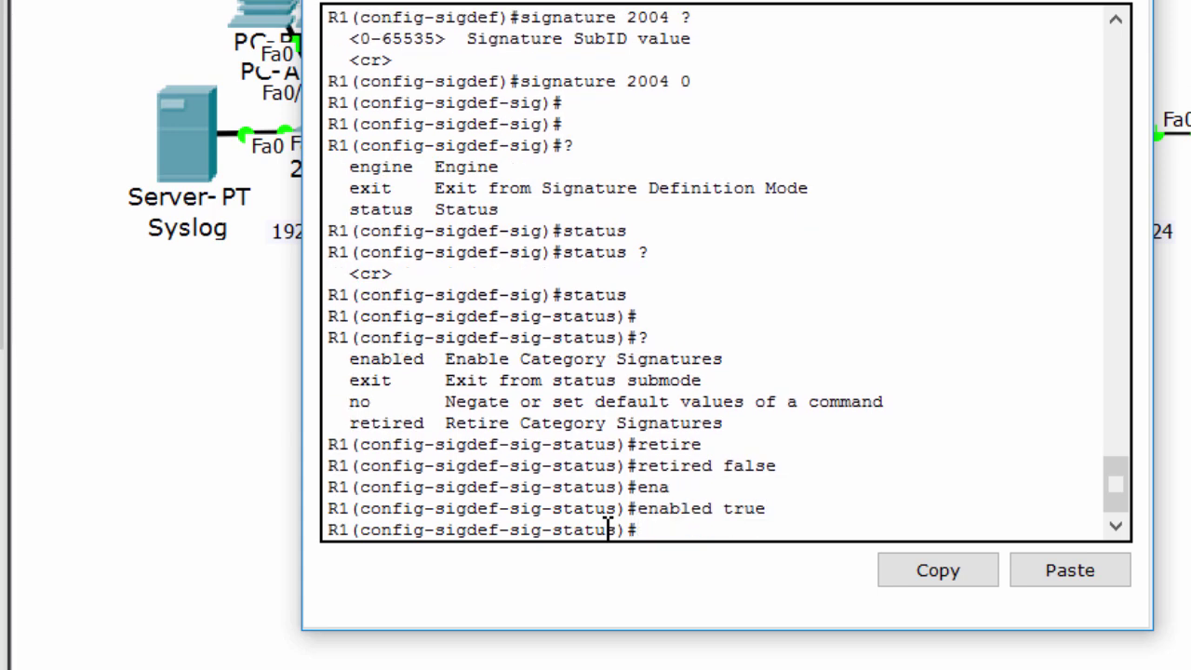
{"action": "key", "text": "Return"}
{"action": "key", "text": "Return"}
{"action": "key", "text": "Return"}
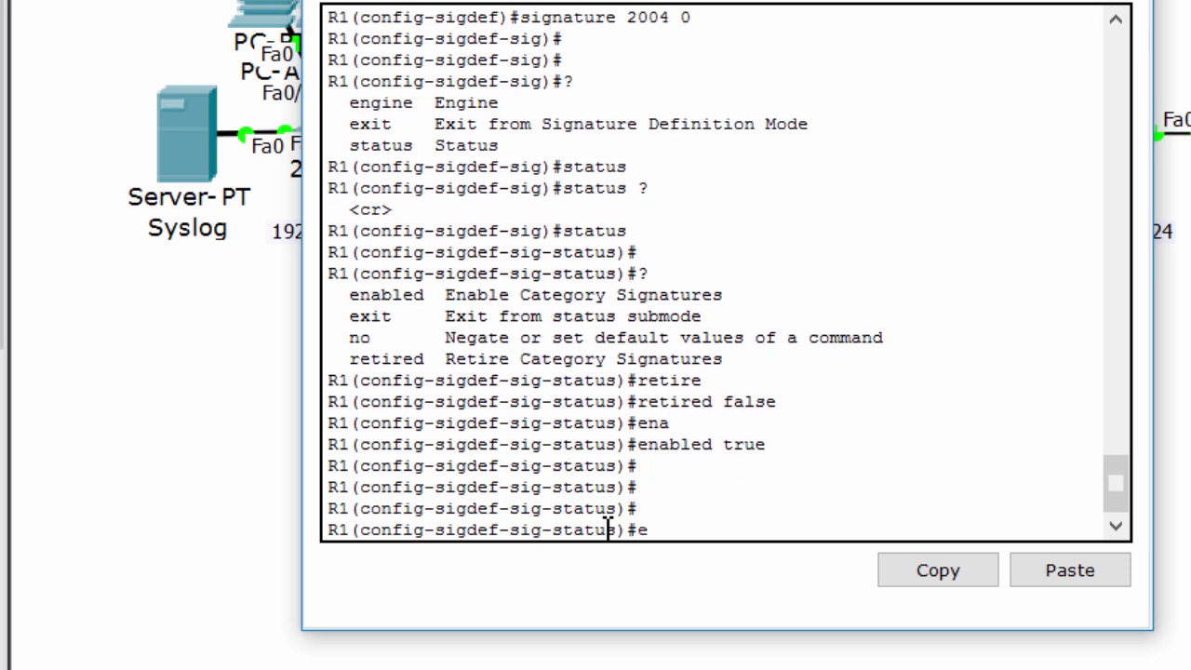
{"action": "key", "text": "Return"}
{"action": "key", "text": "Return"}
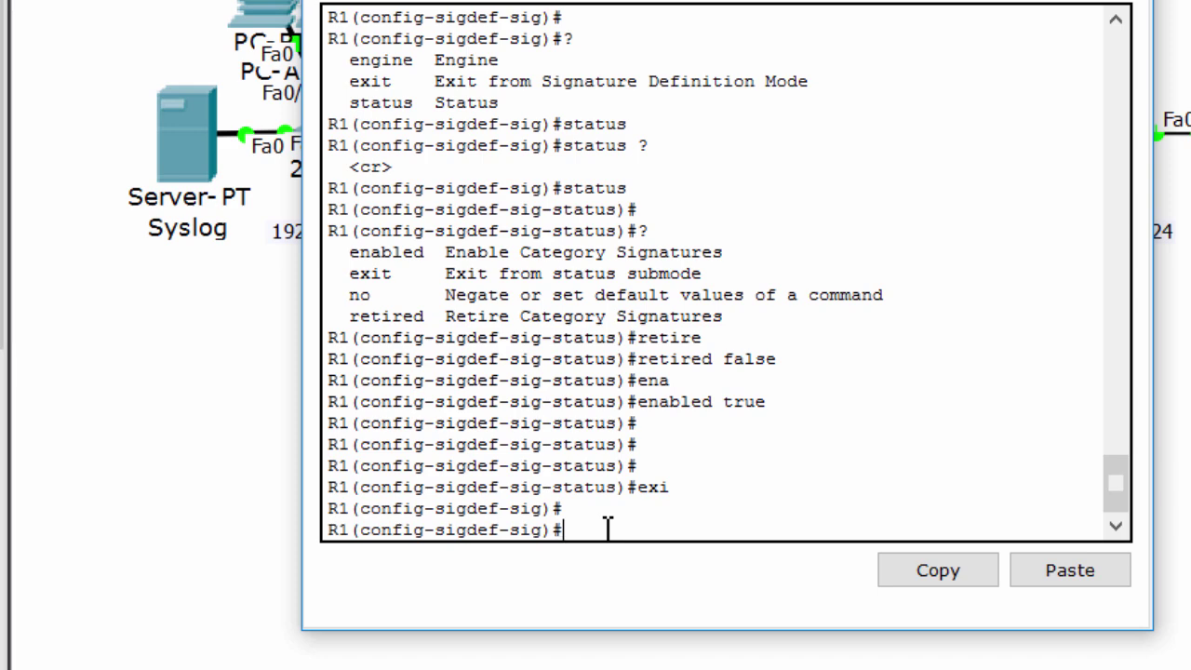
Enter the engine mode of signature 2004 0, list its options and set event-action produce-alert.
{"action": "type", "text": "engi"}
{"action": "key", "text": "Tab"}
{"action": "key", "text": "Return"}
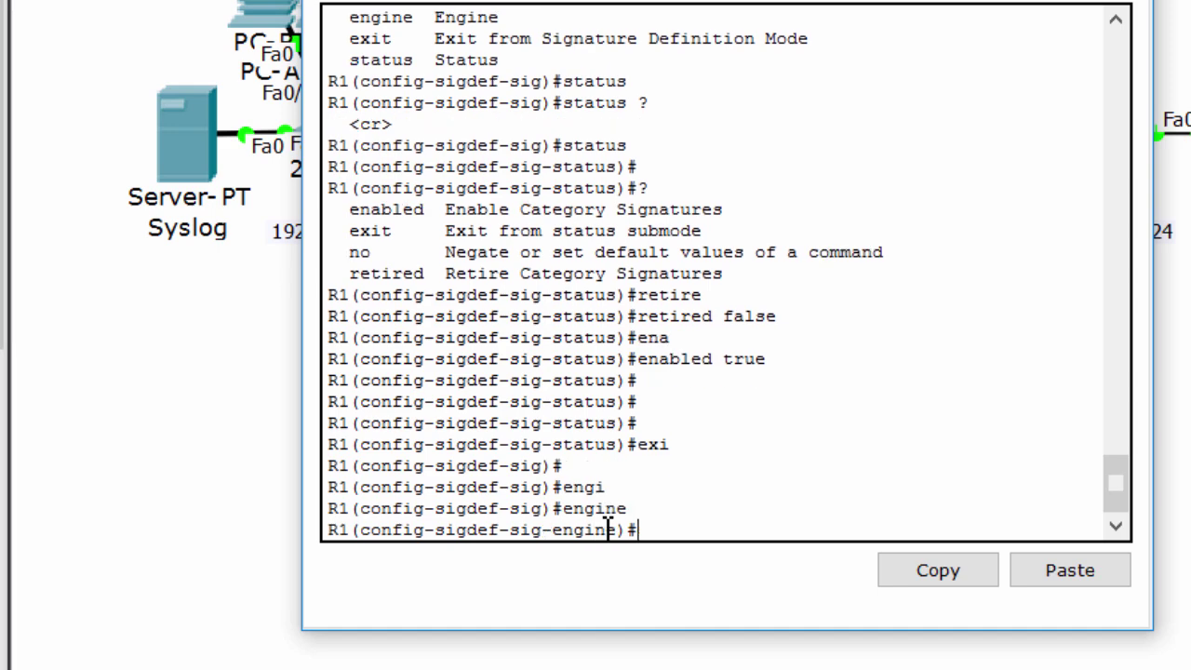
{"action": "type", "text": "?"}
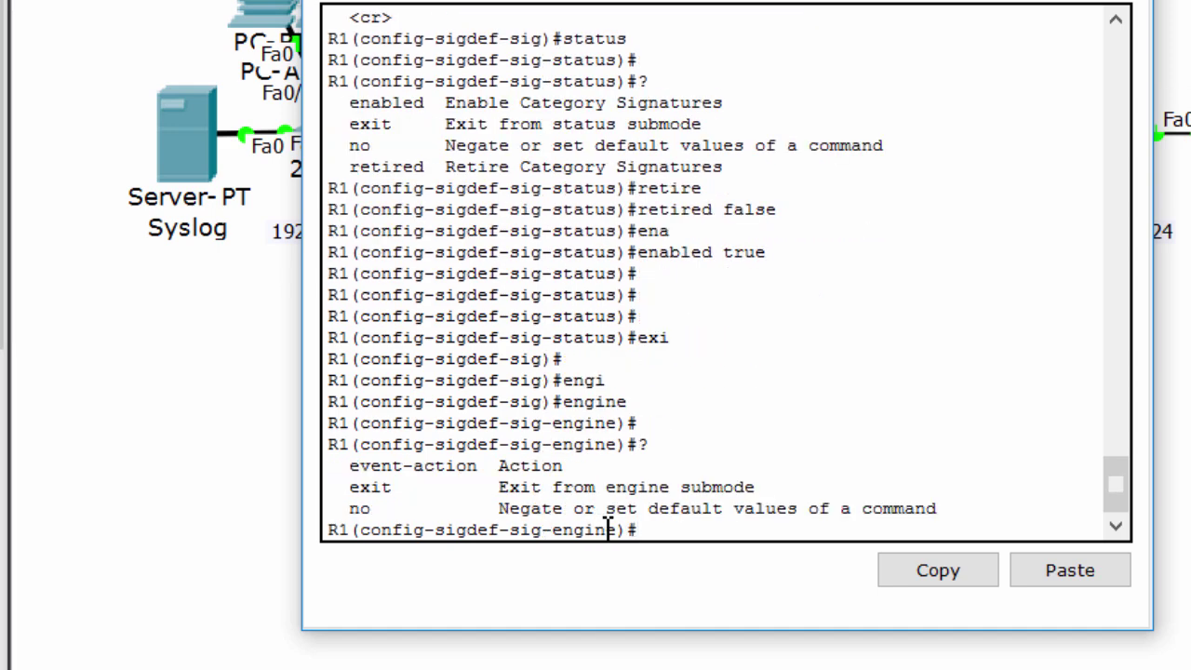
{"action": "type", "text": "even"}
{"action": "key", "text": "Tab"}
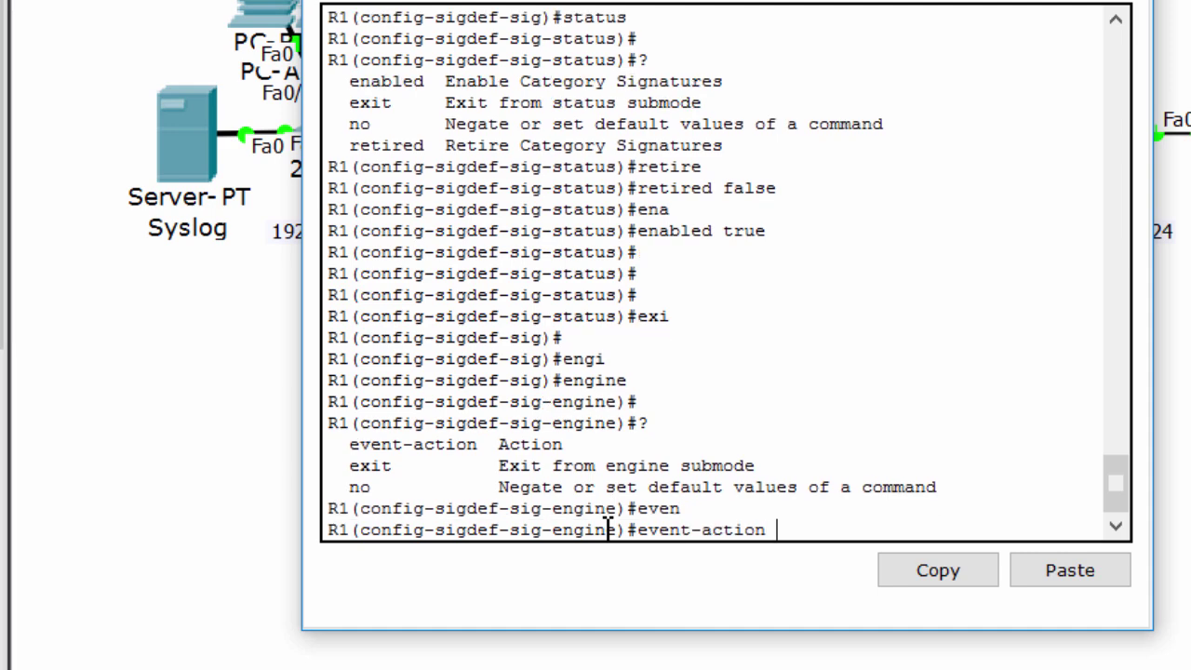
{"action": "type", "text": "?"}
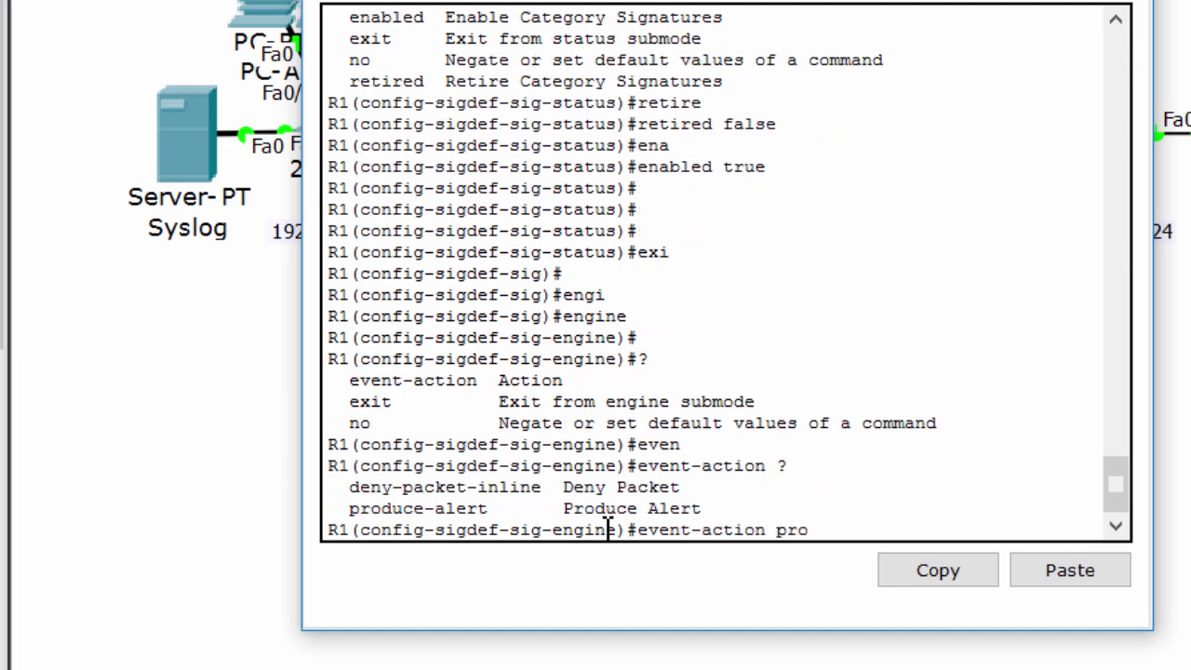
{"action": "type", "text": "prod"}
{"action": "key", "text": "Tab"}
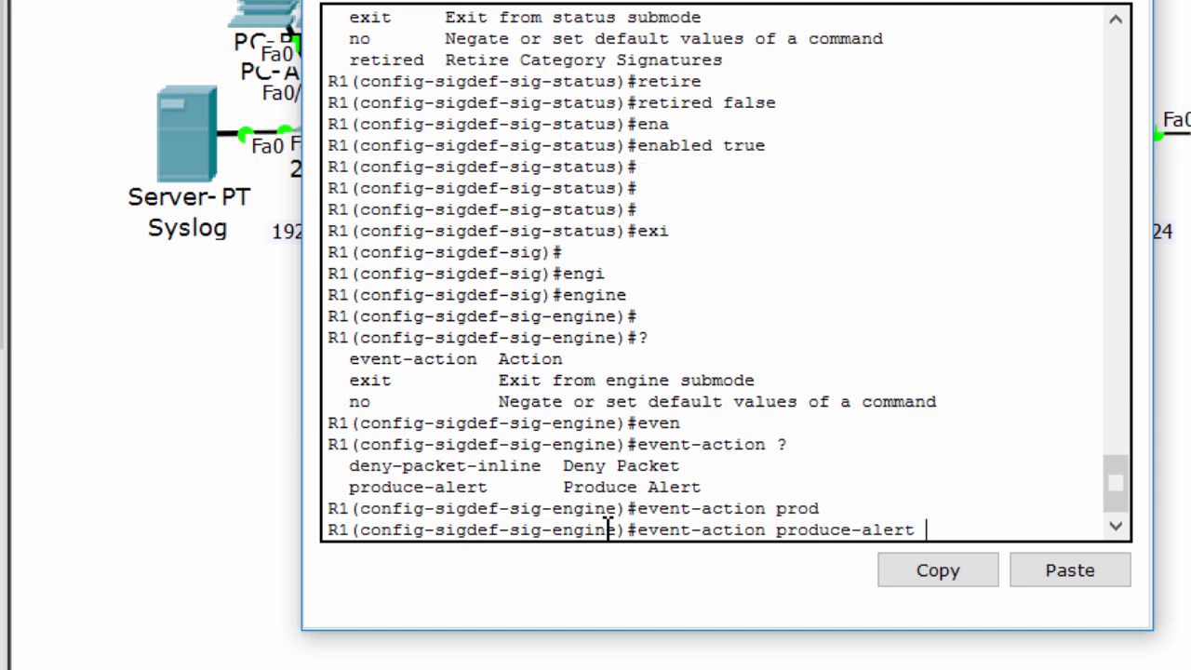
{"action": "key", "text": "Return"}
Add the packet-dropping action to signature 2004 0 with event-action deny-packet-inline.
{"action": "type", "text": "even"}
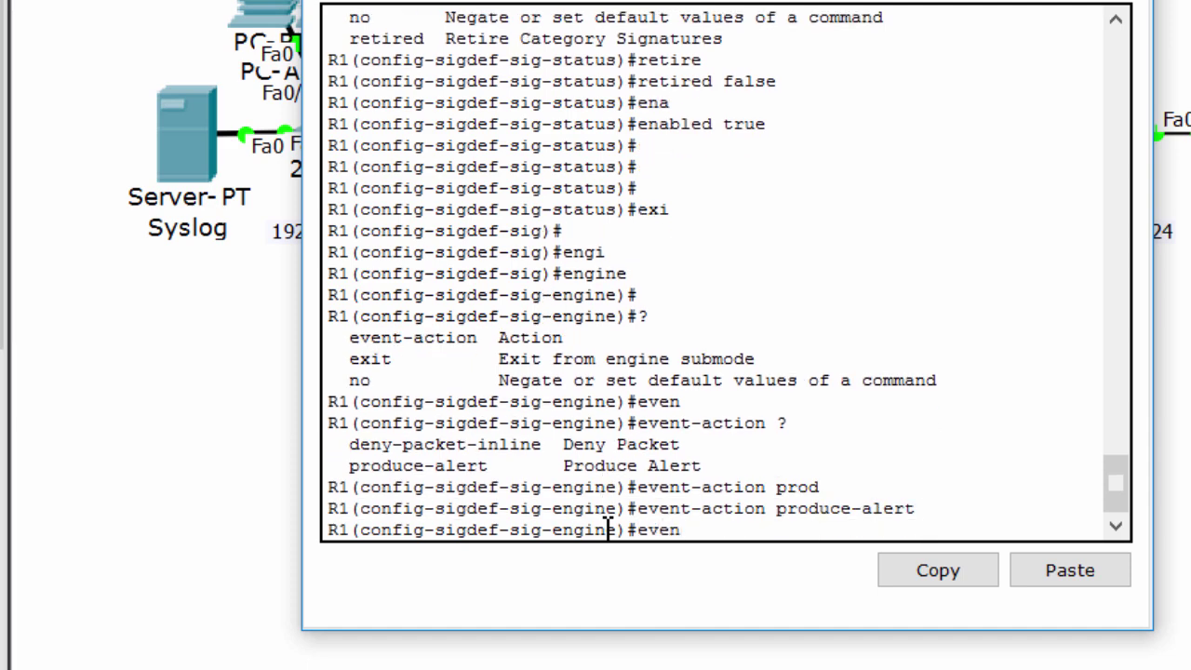
{"action": "key", "text": "Tab"}
{"action": "type", "text": "den"}
{"action": "key", "text": "Tab"}
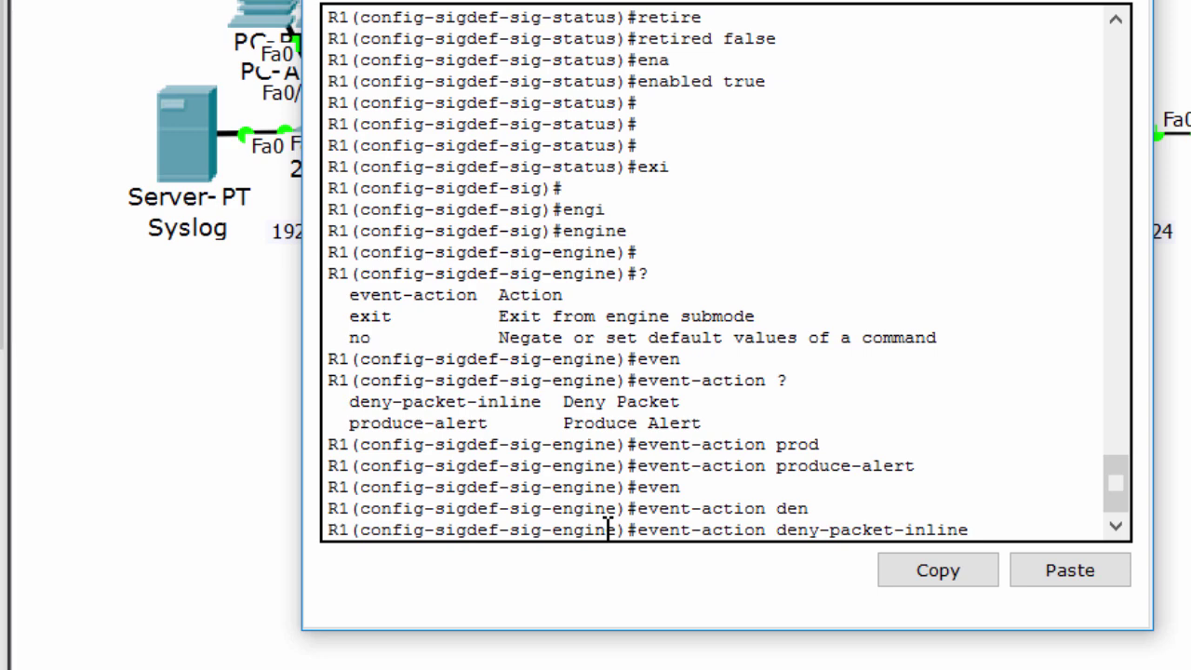
{"action": "key", "text": "Return"}
{"action": "key", "text": "Return"}
Exit the engine, signature and signature-definition modes back to global configuration and accept the changes.
{"action": "type", "text": "ef-sig-engine)#e"}
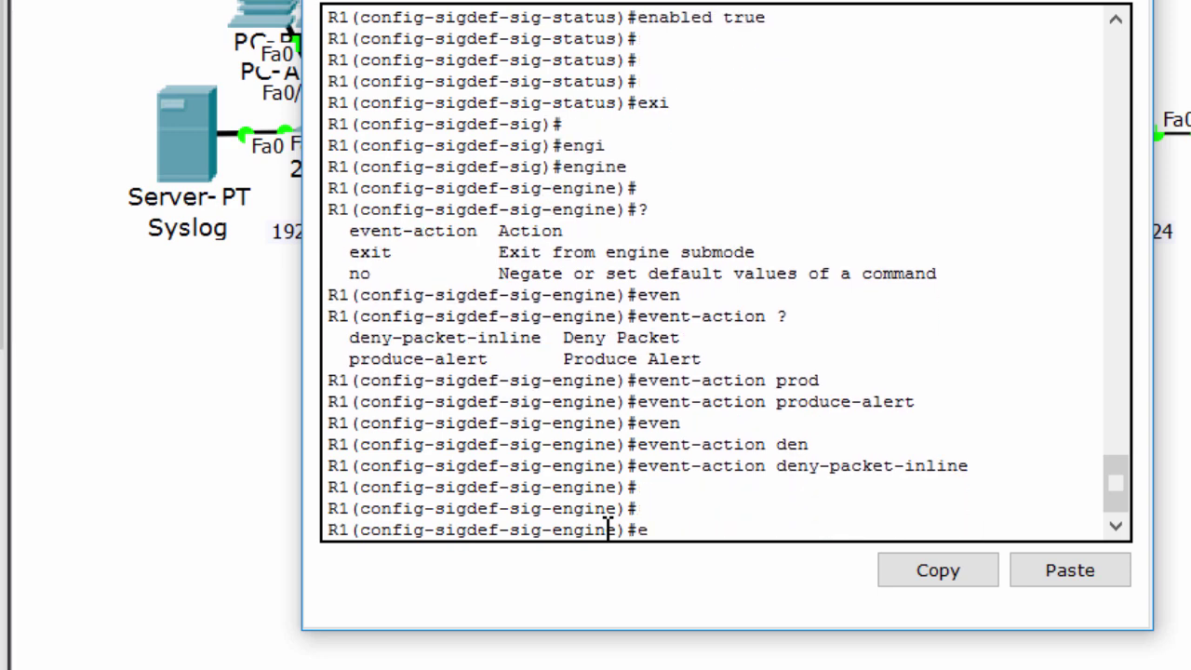
{"action": "type", "text": "xi"}
{"action": "key", "text": "Return"}
{"action": "type", "text": "exi"}
{"action": "key", "text": "Return"}
{"action": "key", "text": "Return"}
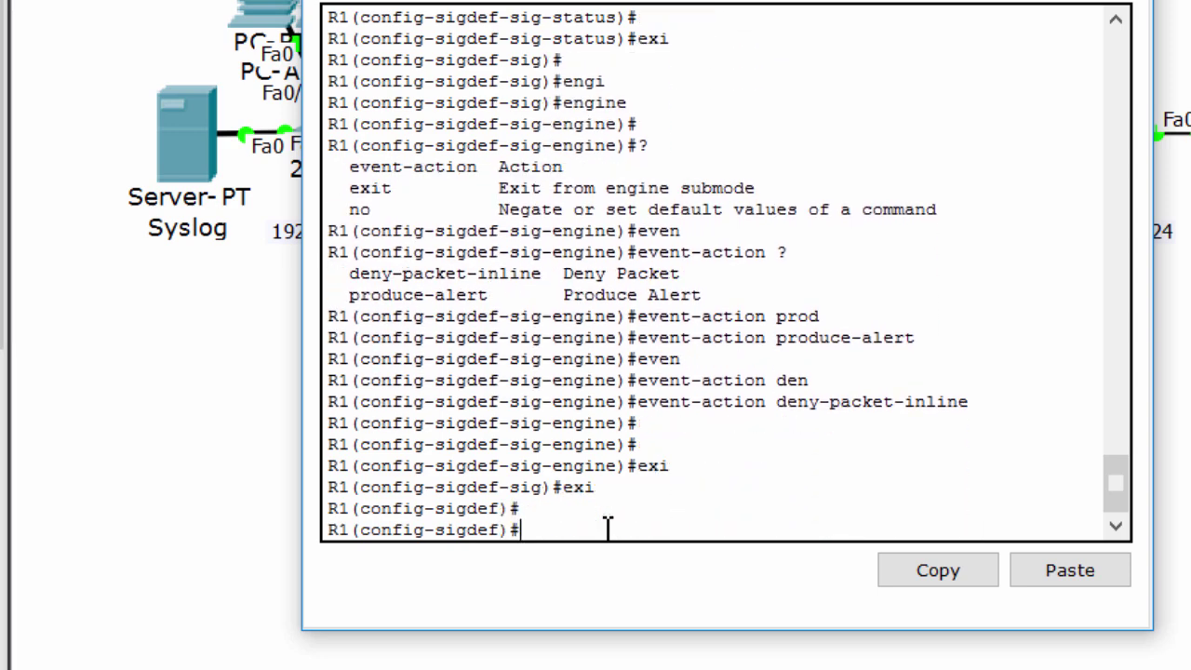
{"action": "key", "text": "Return"}
{"action": "key", "text": "Return"}
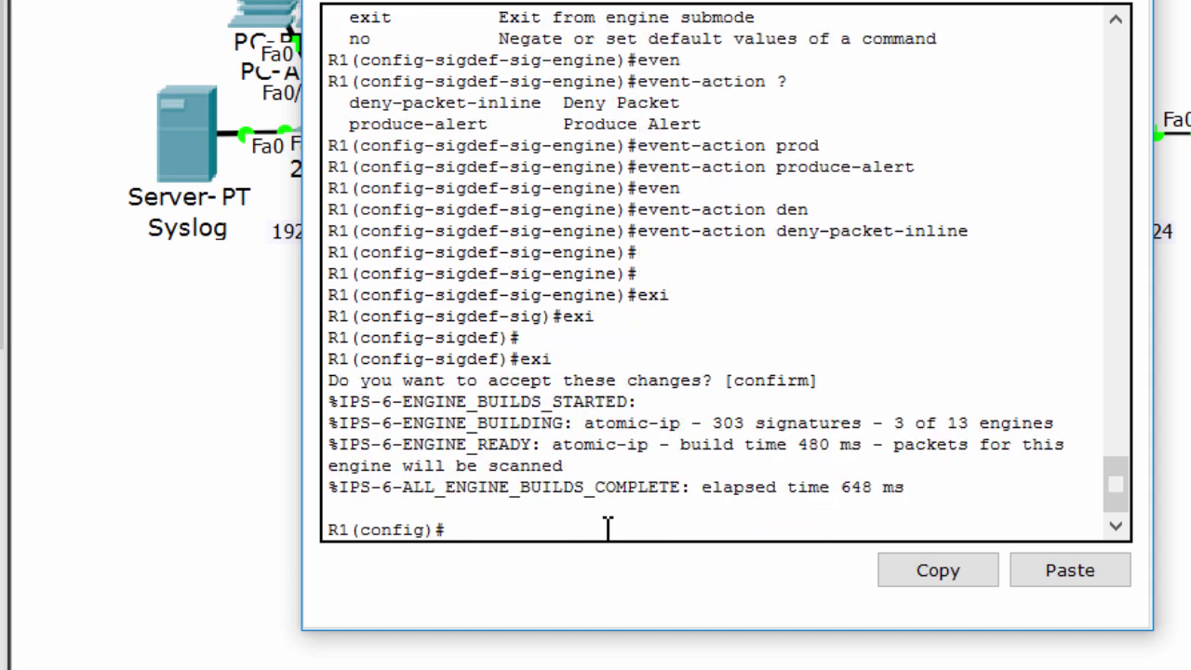
Display R1's complete IPS configuration and status with do show ip ips all.
{"action": "key", "text": "Return"}
{"action": "key", "text": "Return"}
{"action": "key", "text": "Return"}
{"action": "type", "text": "do"}
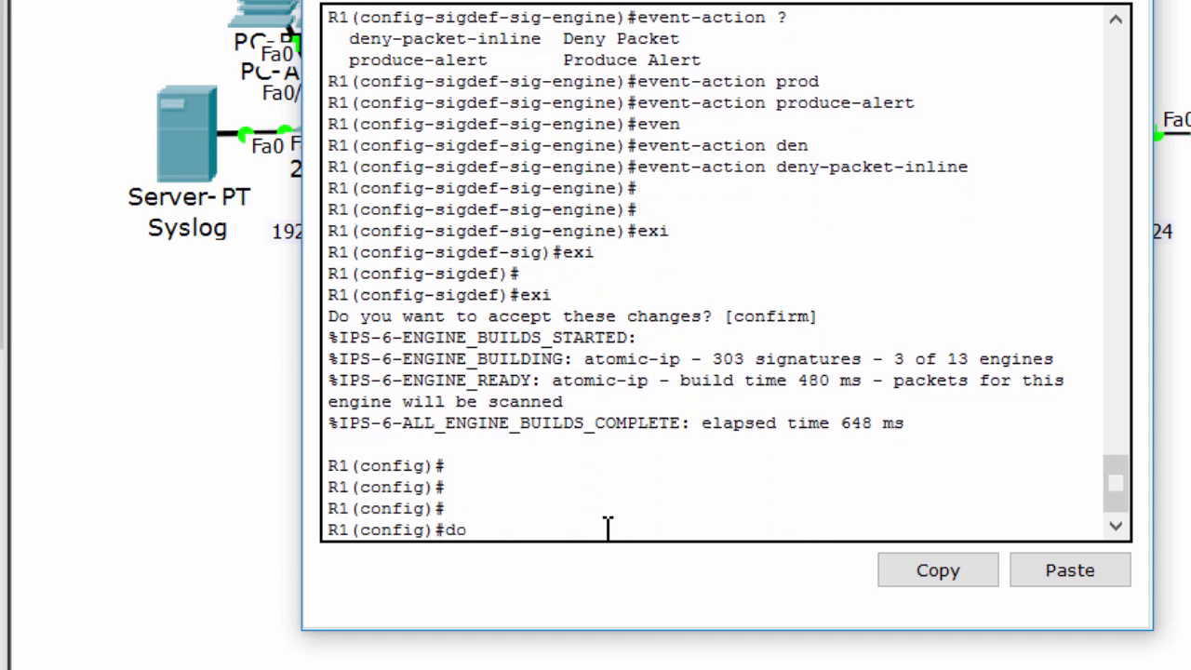
{"action": "type", "text": " show ip ips all"}
{"action": "key", "text": "Return"}
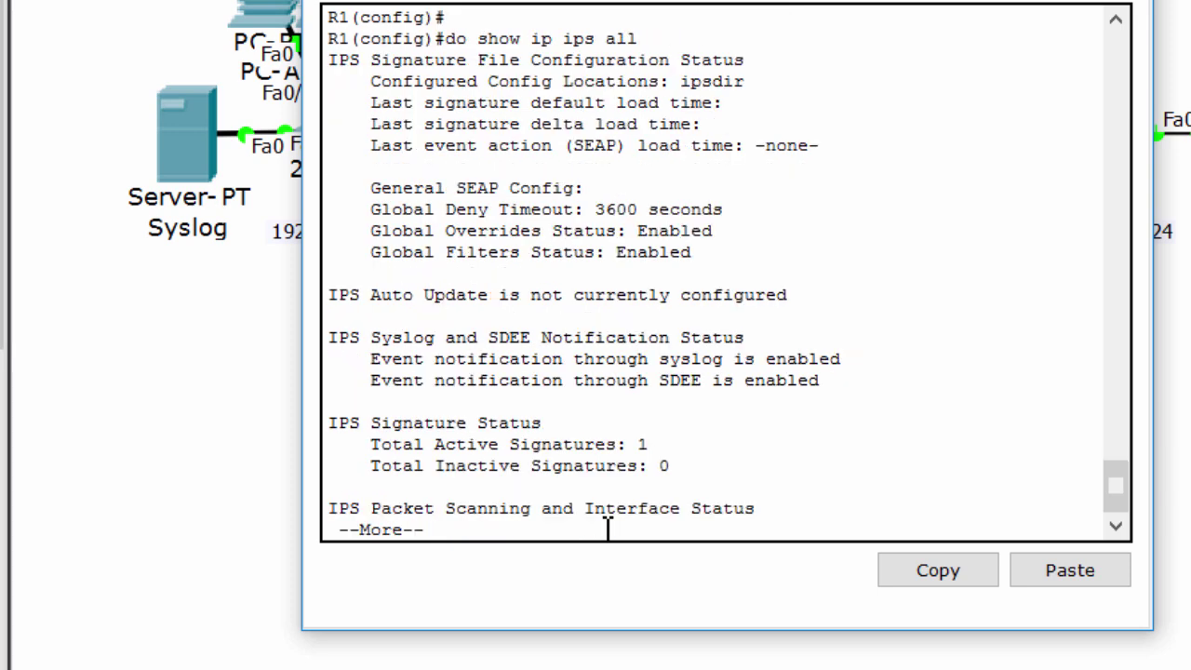
Examine the config location, active signatures, GigabitEthernet0/1 rule direction and category settings in the IPS output, then close R1's window.
{"action": "left_click", "coordinate": [743, 123]}
{"action": "left_click_drag", "start_coordinate": [371, 82], "coordinate": [756, 83]}
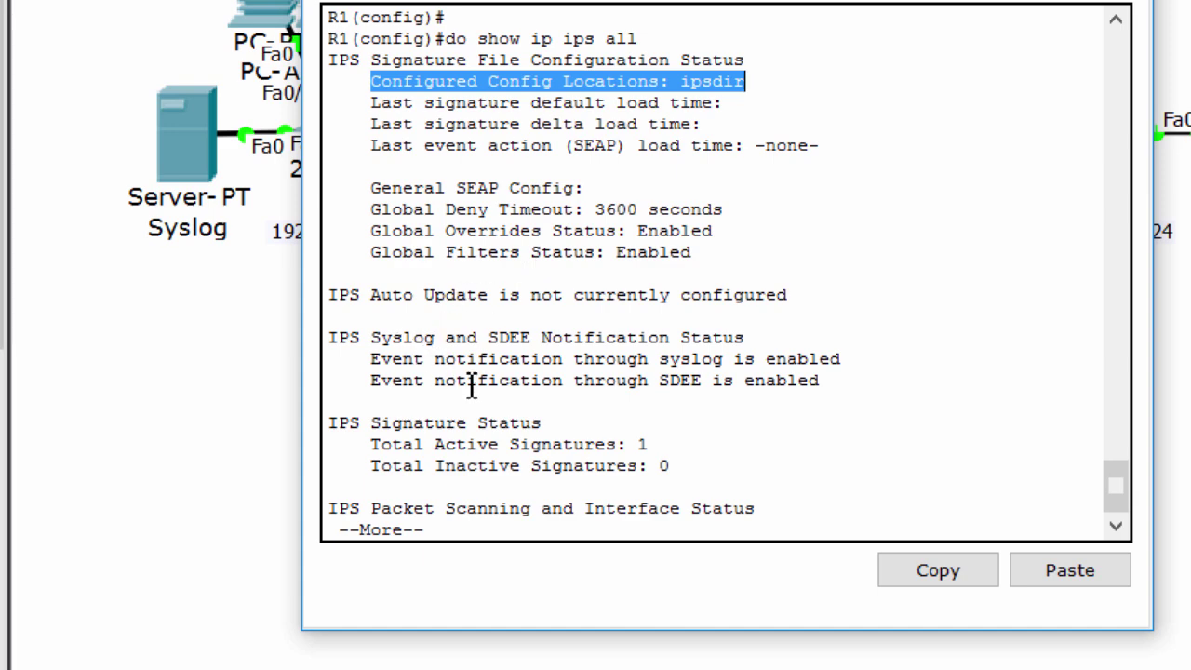
{"action": "key", "text": "space"}
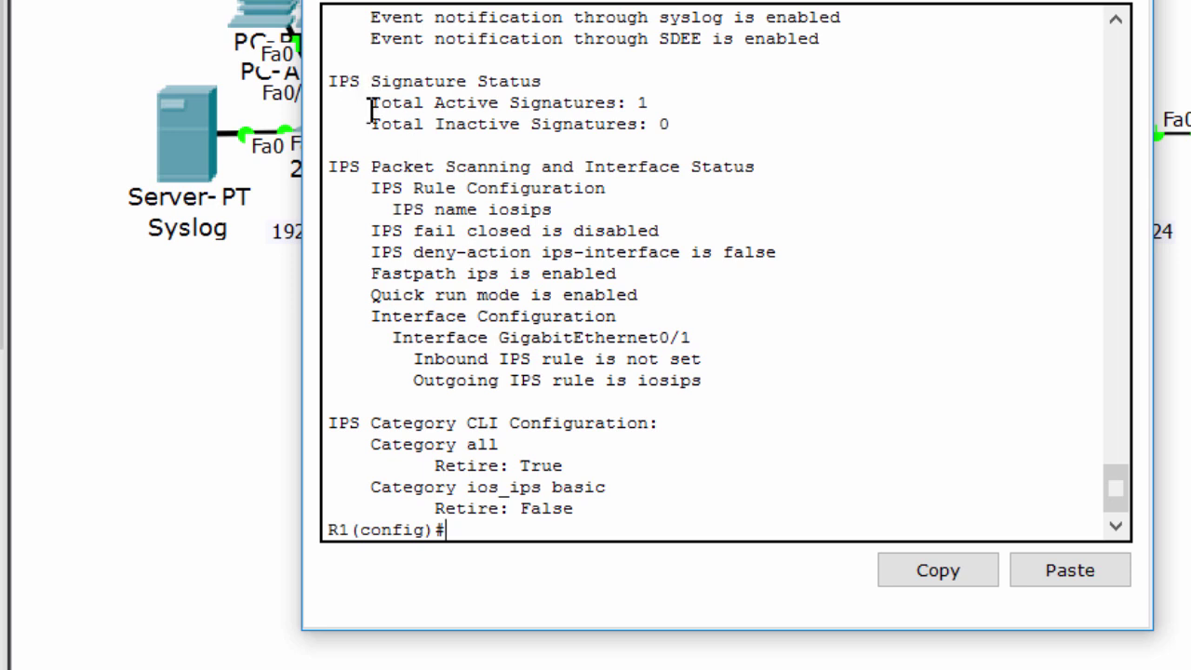
{"action": "left_click_drag", "start_coordinate": [363, 103], "coordinate": [678, 110]}
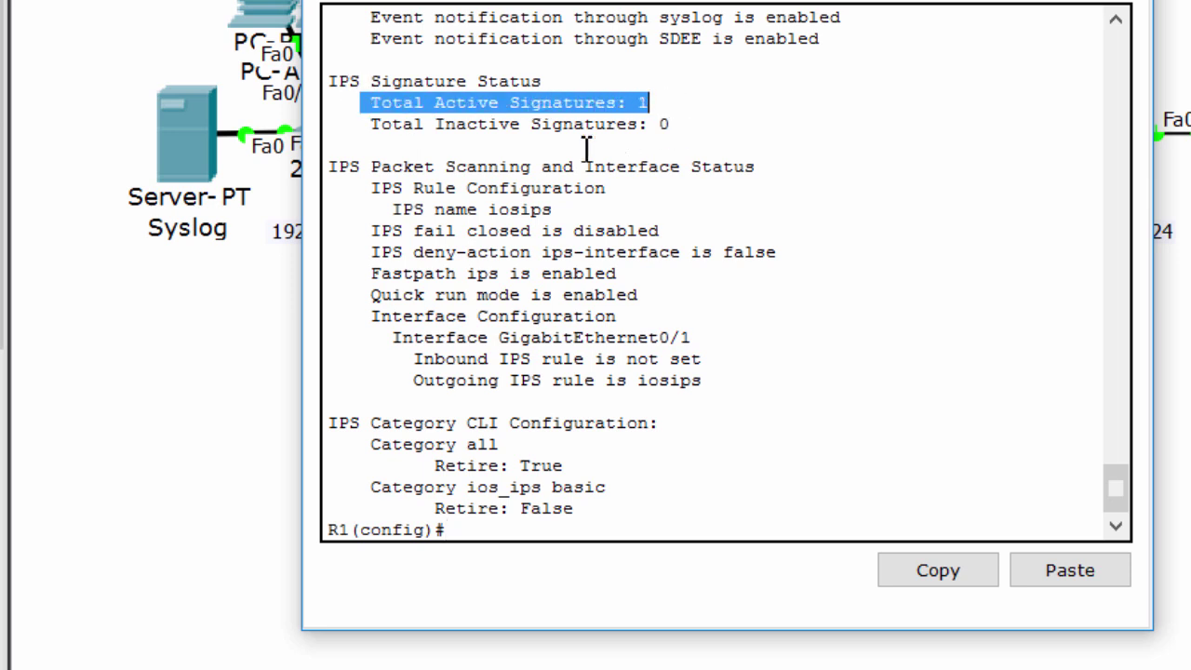
{"action": "left_click", "coordinate": [360, 93]}
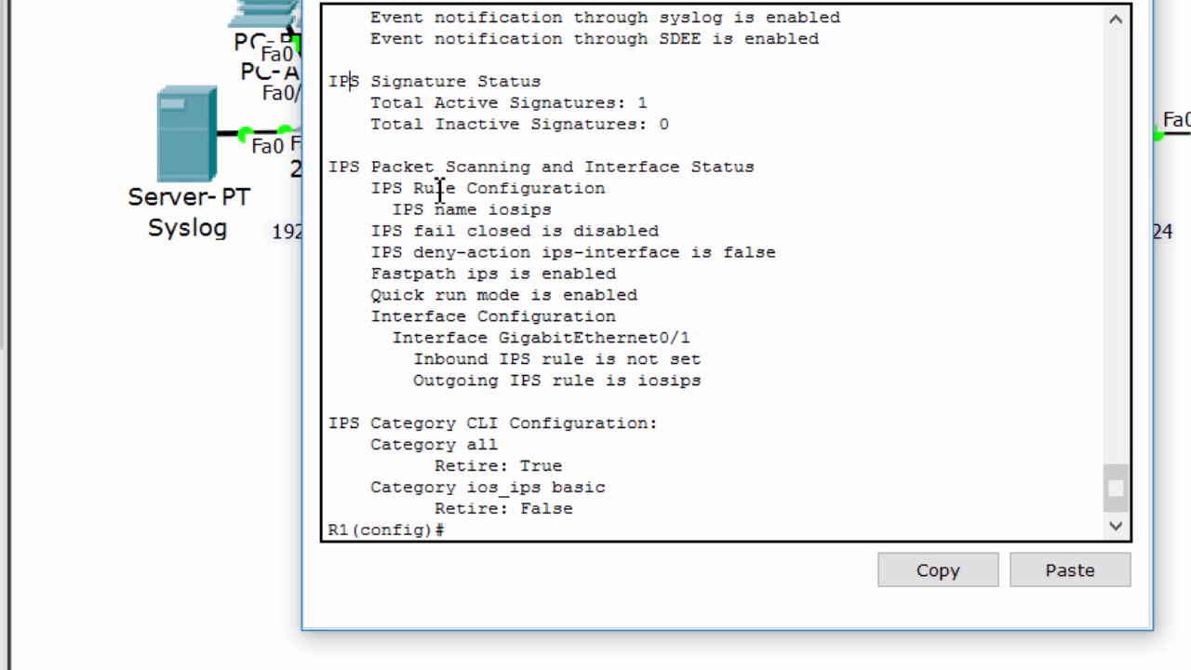
{"action": "scroll", "coordinate": [433, 227], "scroll_direction": "down", "scroll_amount": 1}
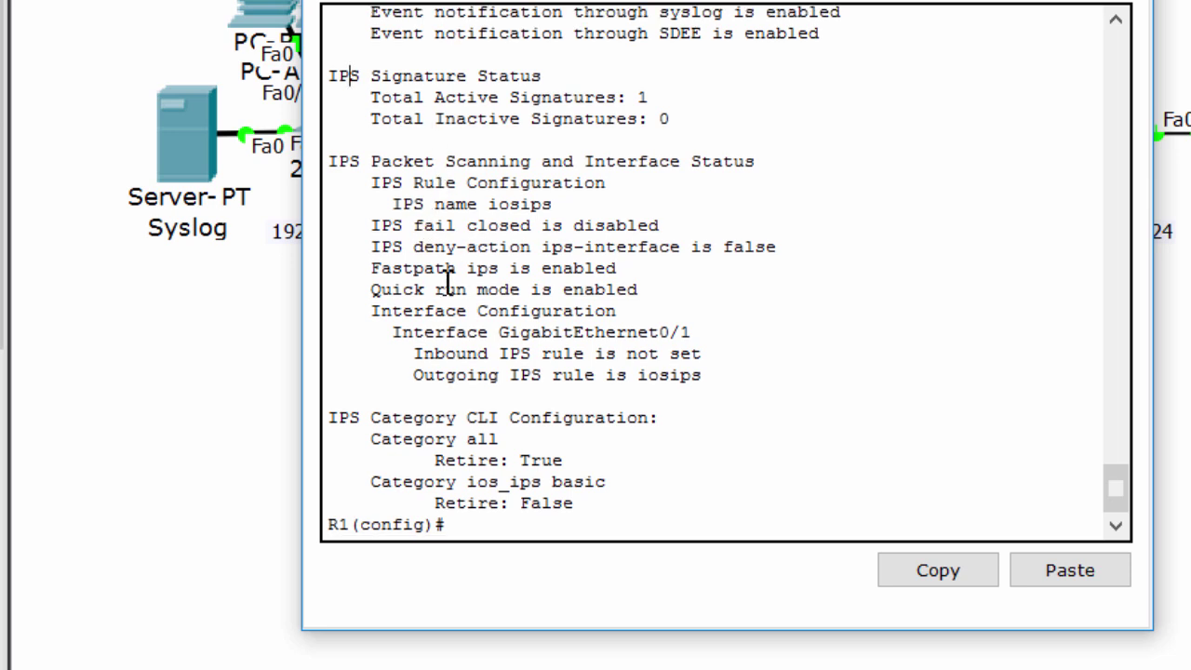
{"action": "left_click_drag", "start_coordinate": [393, 332], "coordinate": [735, 341]}
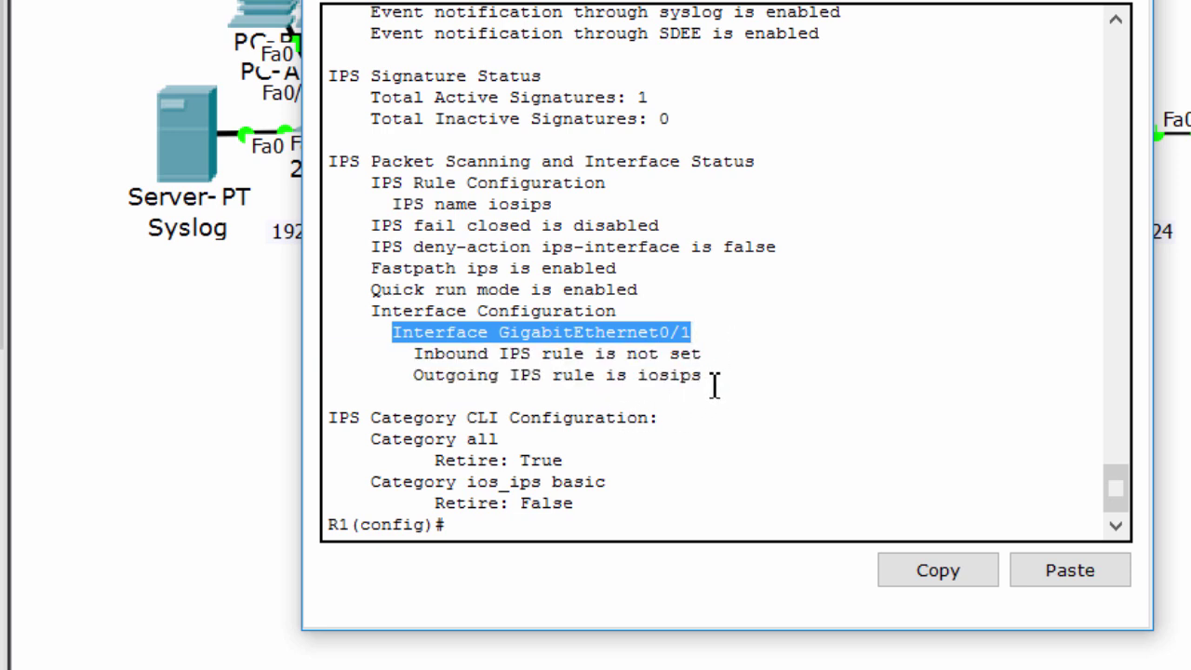
{"action": "left_click_drag", "start_coordinate": [711, 381], "coordinate": [414, 375]}
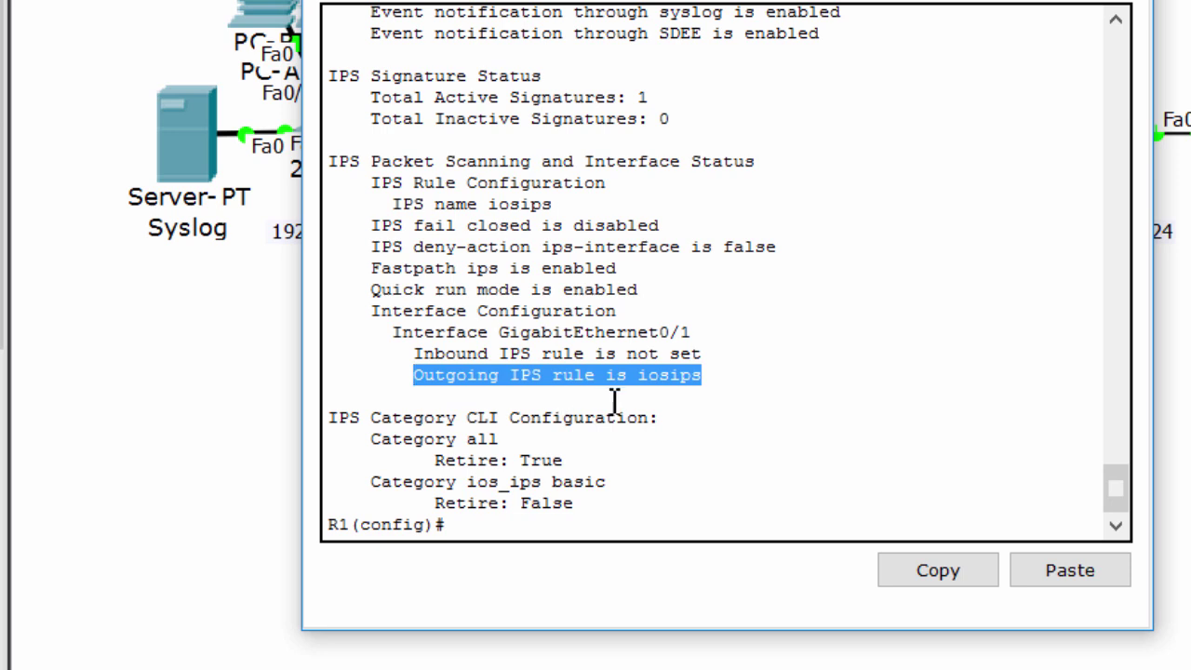
{"action": "left_click_drag", "start_coordinate": [339, 423], "coordinate": [637, 518]}
{"action": "left_click", "coordinate": [675, 523]}
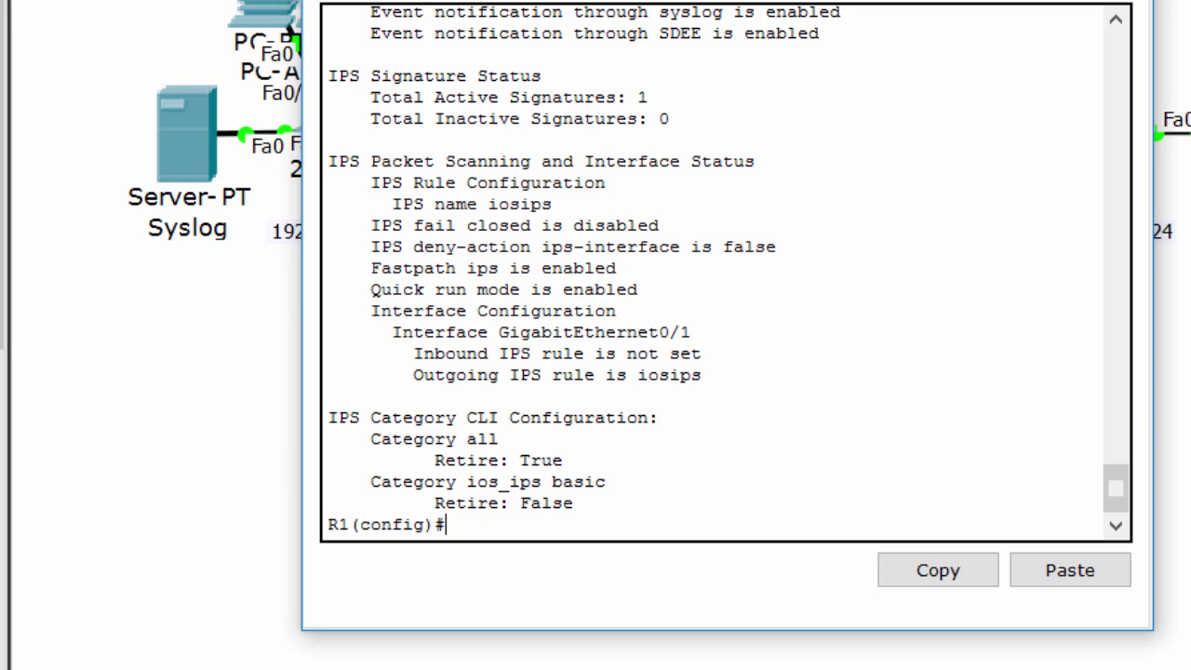
{"action": "key", "text": "alt+F4"}
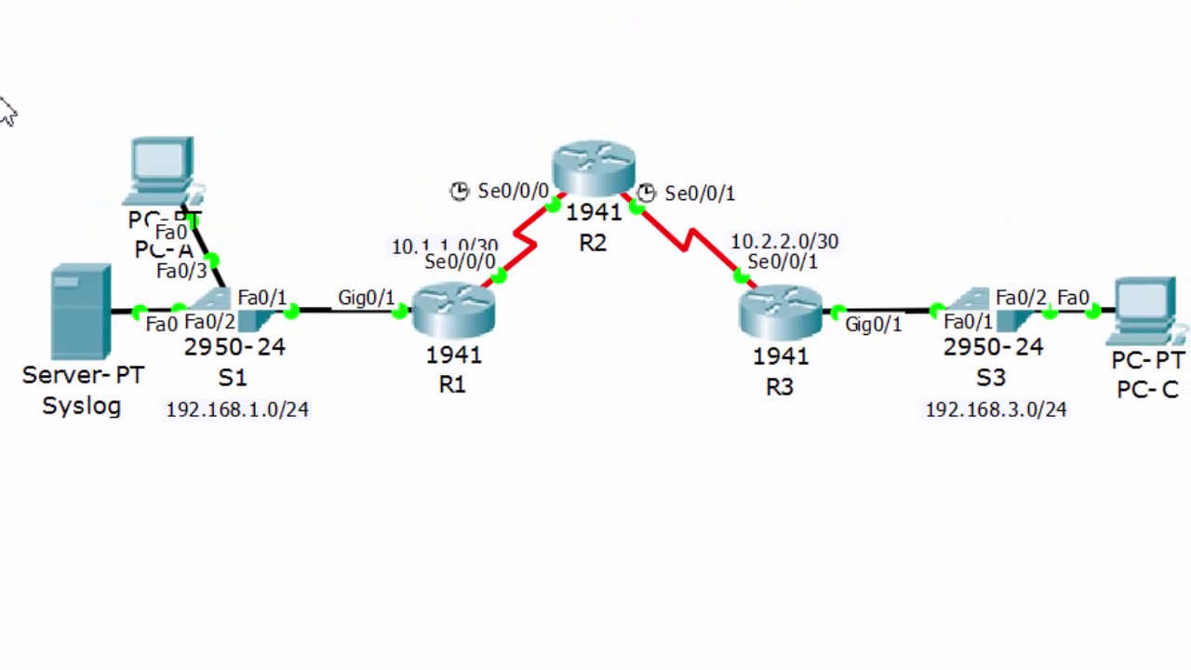
{"action": "left_click", "coordinate": [784, 478]}
{"action": "left_click_drag", "start_coordinate": [845, 139], "coordinate": [1186, 550]}
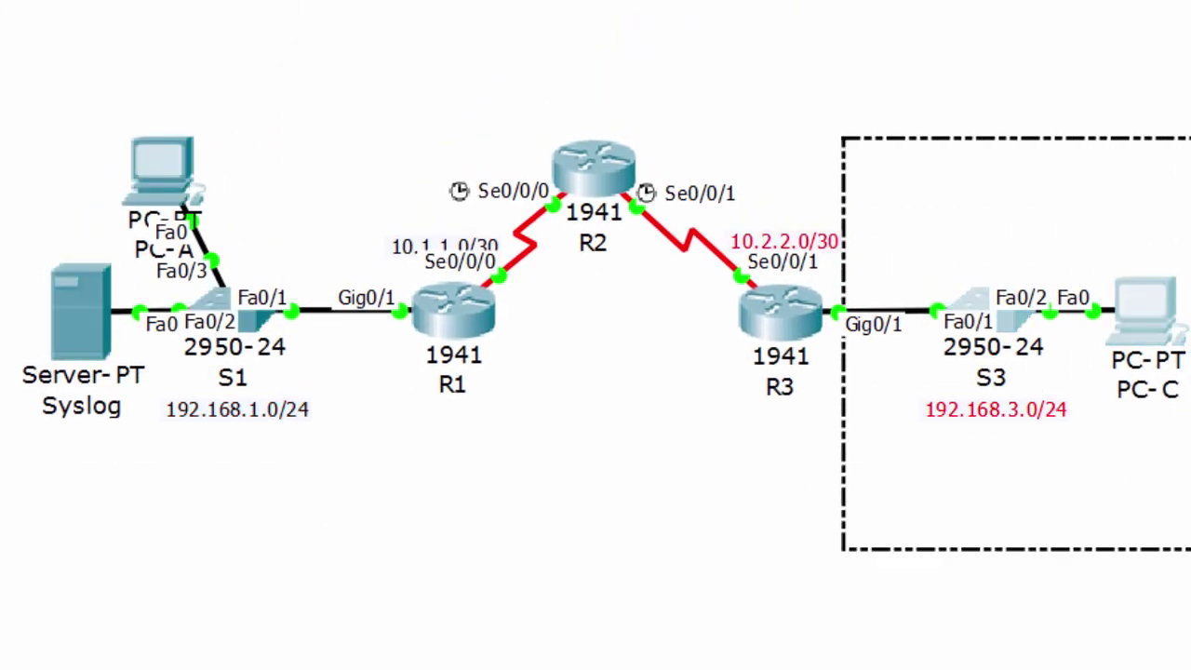
{"action": "left_click", "coordinate": [811, 490]}
Switch PC-A from IP Configuration to its Command Prompt and review the earlier ping replies from 192.168.3.2.
{"action": "left_click", "coordinate": [158, 172]}
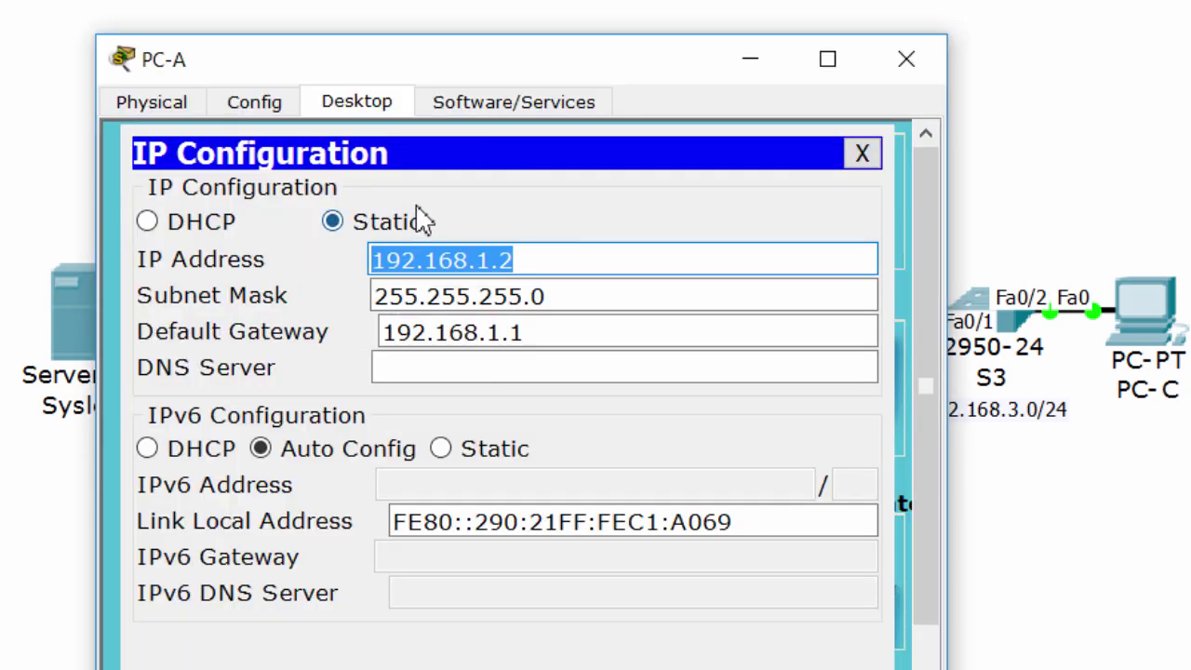
{"action": "left_click", "coordinate": [867, 156]}
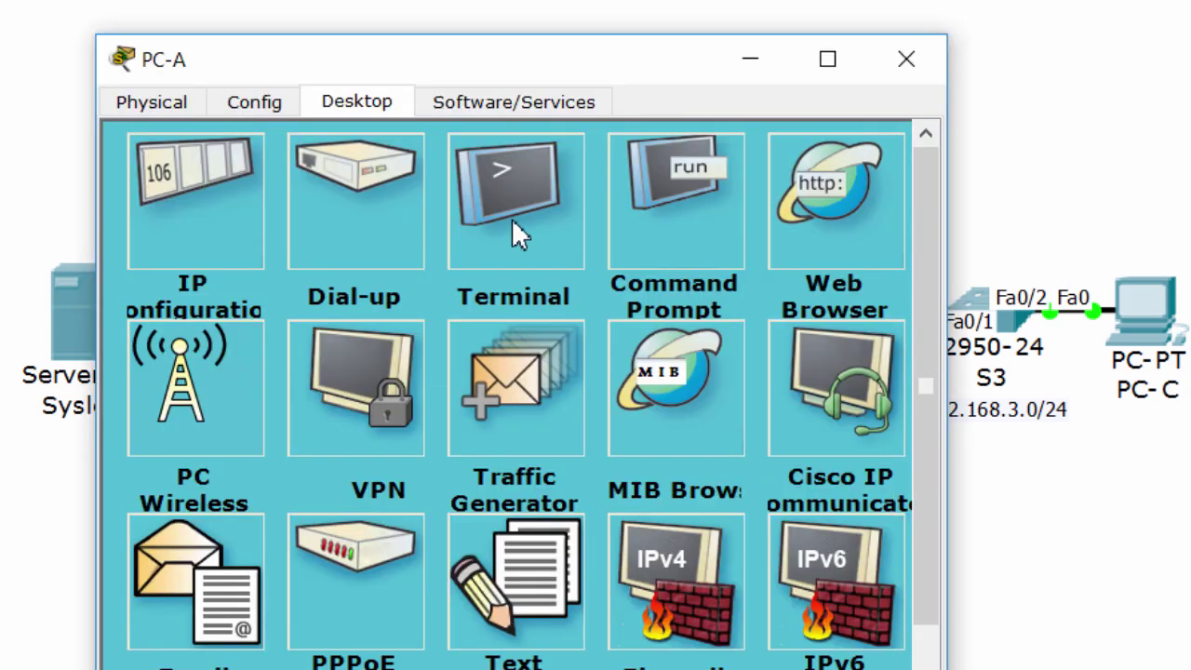
{"action": "left_click", "coordinate": [673, 219]}
{"action": "left_click_drag", "start_coordinate": [335, 462], "coordinate": [346, 461]}
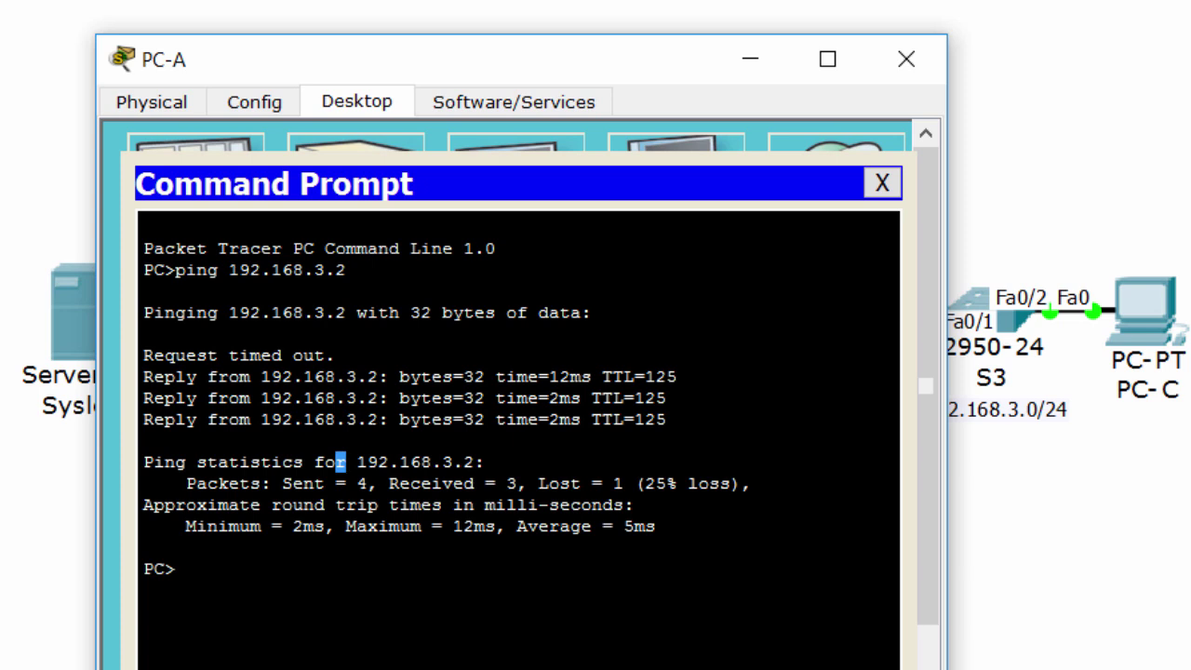
{"action": "left_click", "coordinate": [326, 377]}
{"action": "left_click_drag", "start_coordinate": [143, 419], "coordinate": [433, 420]}
{"action": "left_click", "coordinate": [435, 419]}
{"action": "left_click_drag", "start_coordinate": [143, 398], "coordinate": [433, 398]}
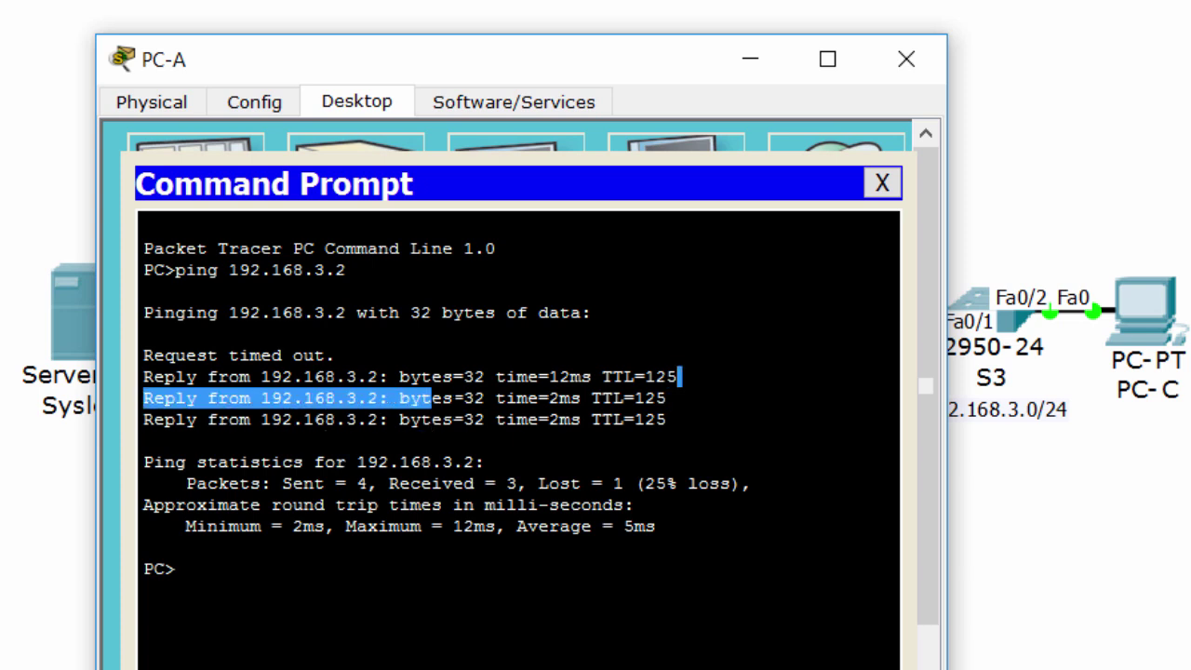
Rerun the ping from PC-A to PC-C at 192.168.3.2 and view the full output.
{"action": "left_click", "coordinate": [678, 376]}
{"action": "key", "text": "Up"}
{"action": "key", "text": "Return"}
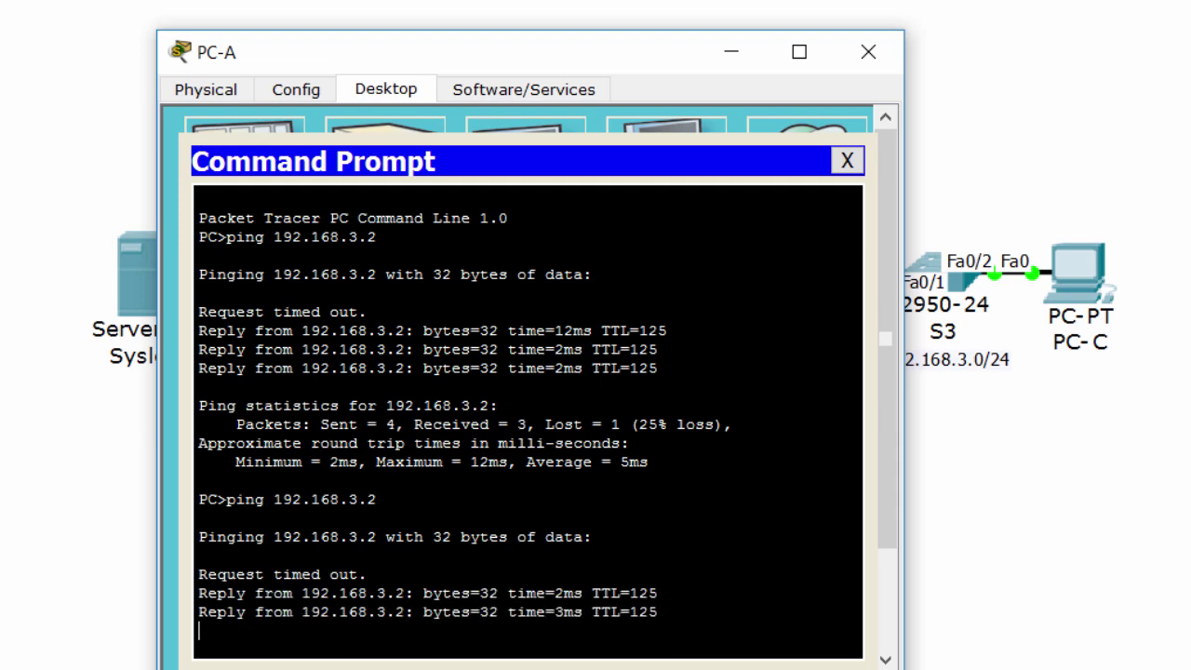
{"action": "scroll", "coordinate": [893, 437], "scroll_direction": "down", "scroll_amount": 2}
{"action": "scroll", "coordinate": [898, 418], "scroll_direction": "up", "scroll_amount": 2}
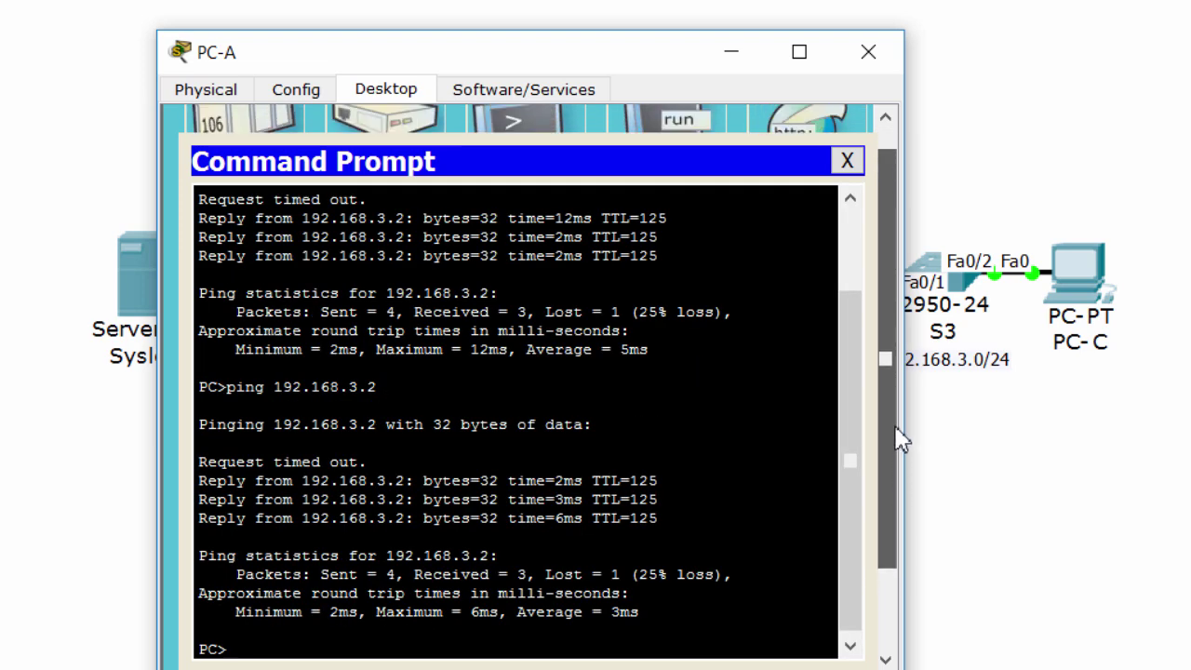
Ping 192.168.3.2 once more from PC-A to recheck the replies, and close PC-A's window.
{"action": "scroll", "coordinate": [850, 438], "scroll_direction": "down", "scroll_amount": 1}
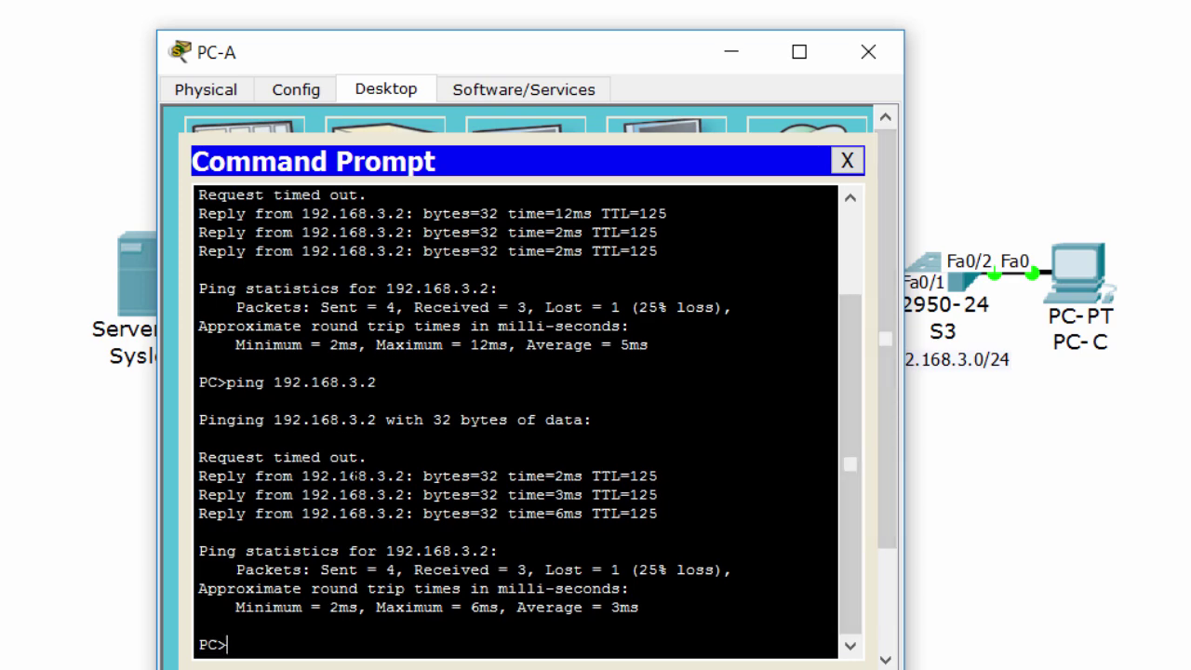
{"action": "left_click_drag", "start_coordinate": [348, 476], "coordinate": [384, 512]}
{"action": "key", "text": "Up"}
{"action": "key", "text": "Return"}
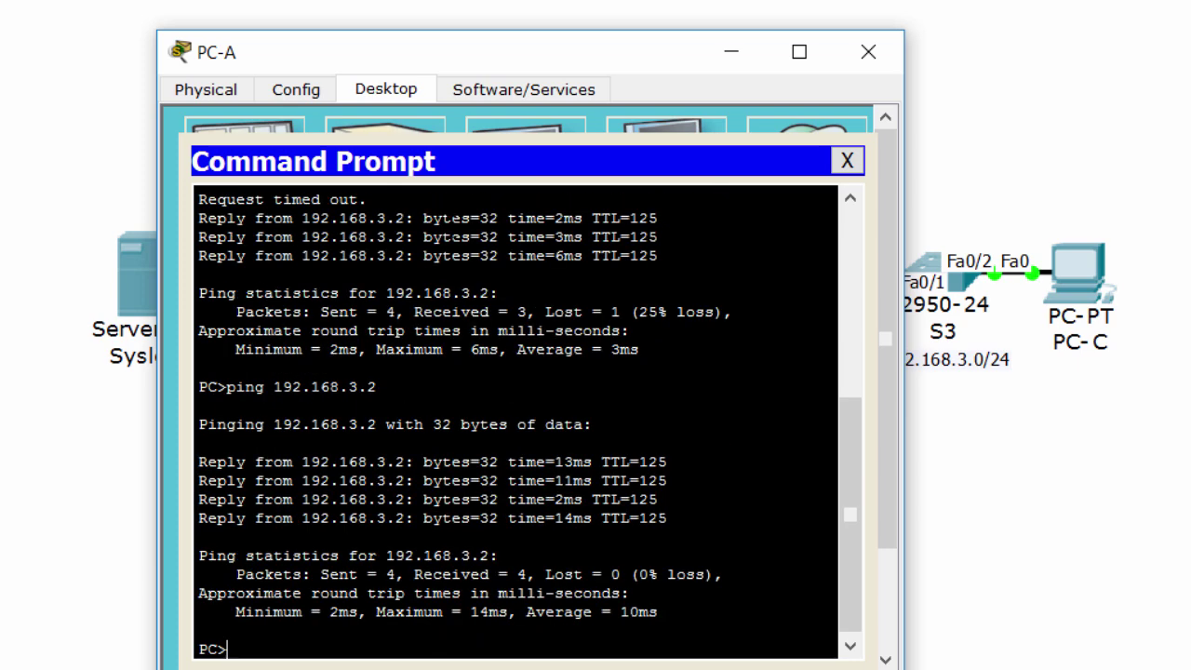
{"action": "left_click", "coordinate": [868, 52]}
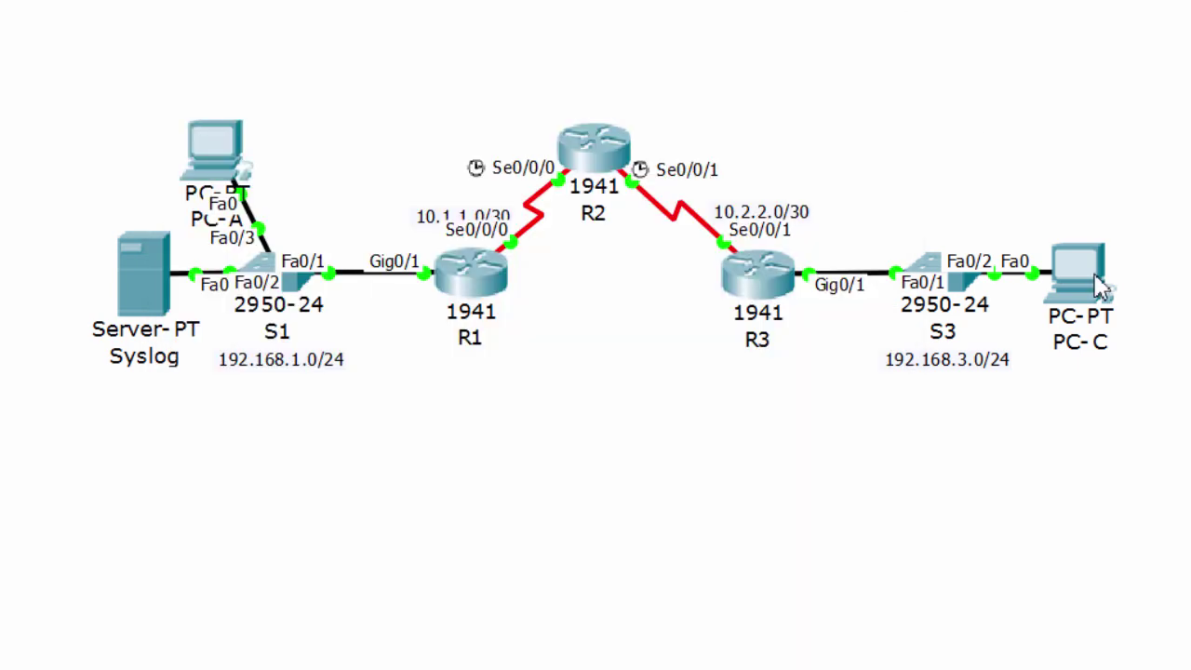
Ping PC-A at 192.168.1.2 from PC-C's Command Prompt, wait for the statistics, and return to the topology.
{"action": "left_click", "coordinate": [1101, 287]}
{"action": "left_click", "coordinate": [879, 195]}
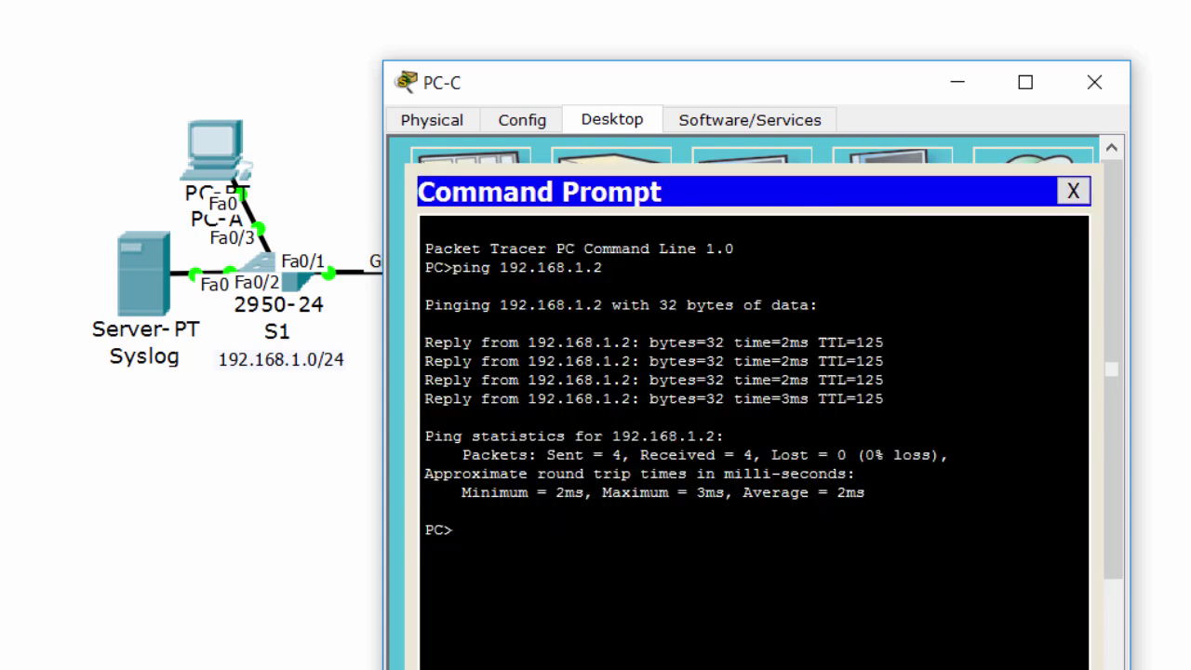
{"action": "left_click_drag", "start_coordinate": [565, 342], "coordinate": [642, 380]}
{"action": "left_click", "coordinate": [632, 474]}
{"action": "key", "text": "Up"}
{"action": "key", "text": "Return"}
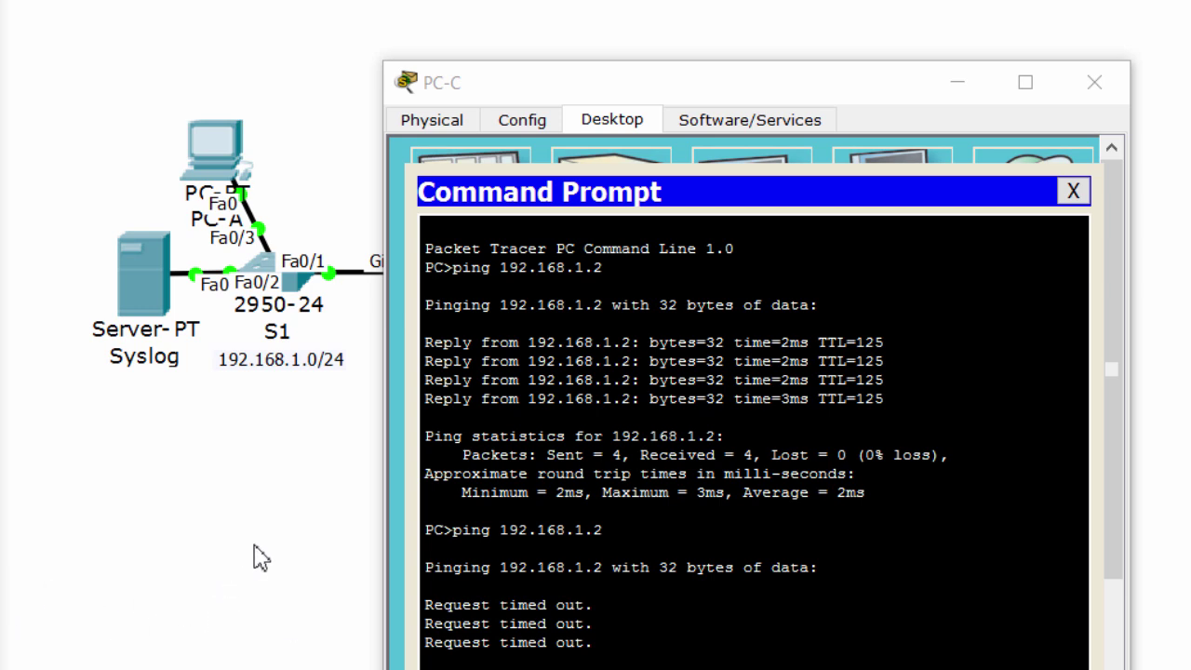
{"action": "left_click", "coordinate": [425, 605]}
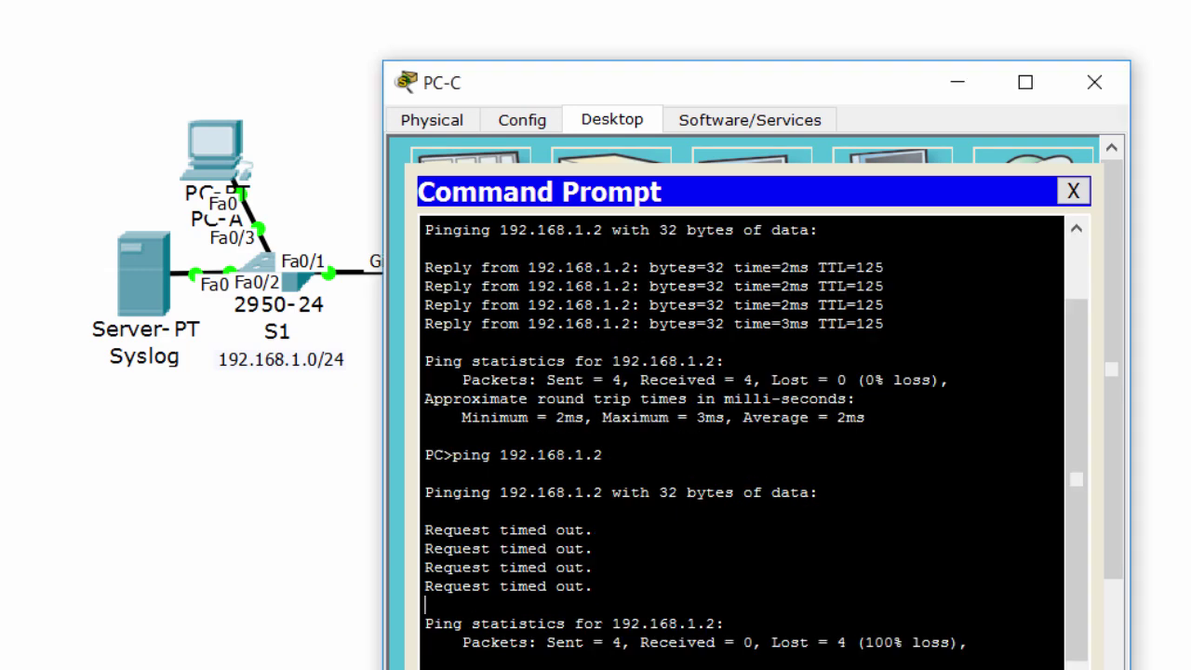
{"action": "left_click", "coordinate": [199, 518]}
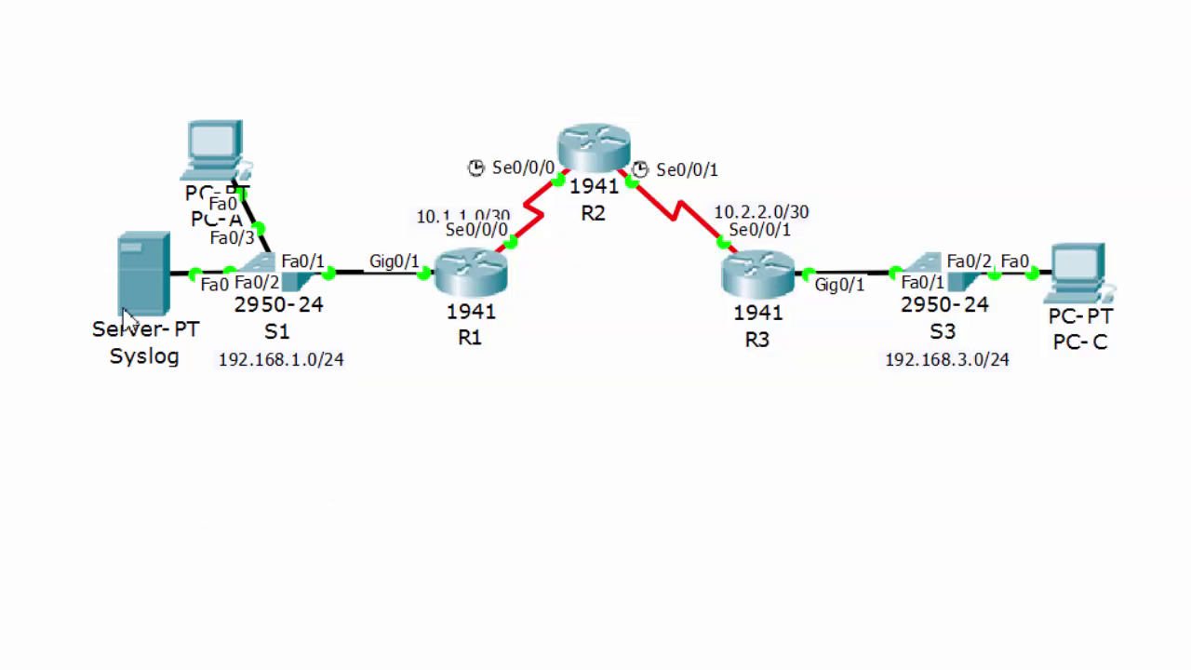
Open the Syslog server's SYSLOG service to display its log.
{"action": "left_click", "coordinate": [159, 268]}
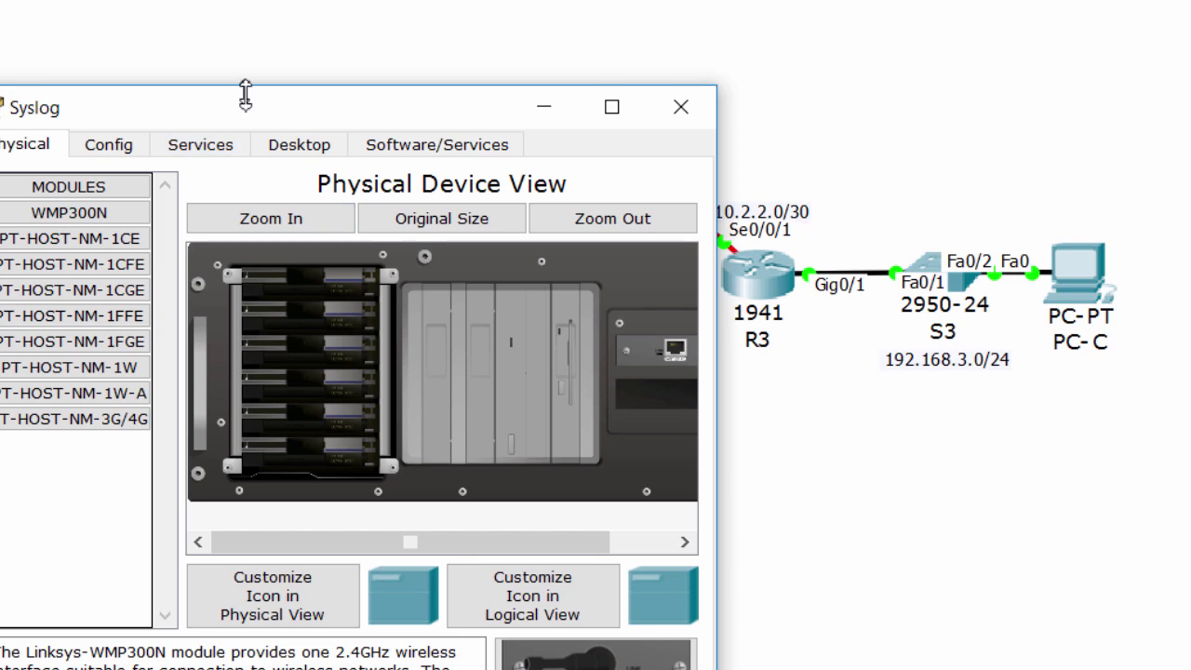
{"action": "left_click_drag", "start_coordinate": [244, 93], "coordinate": [488, 34]}
{"action": "left_click", "coordinate": [483, 84]}
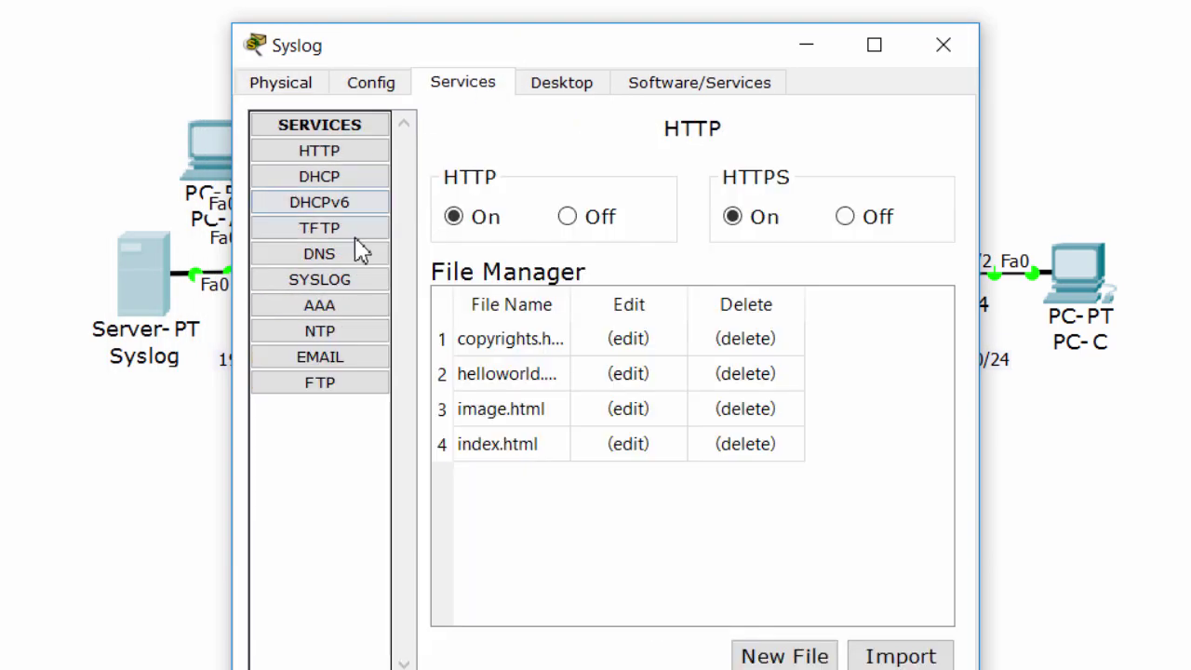
{"action": "left_click", "coordinate": [340, 287]}
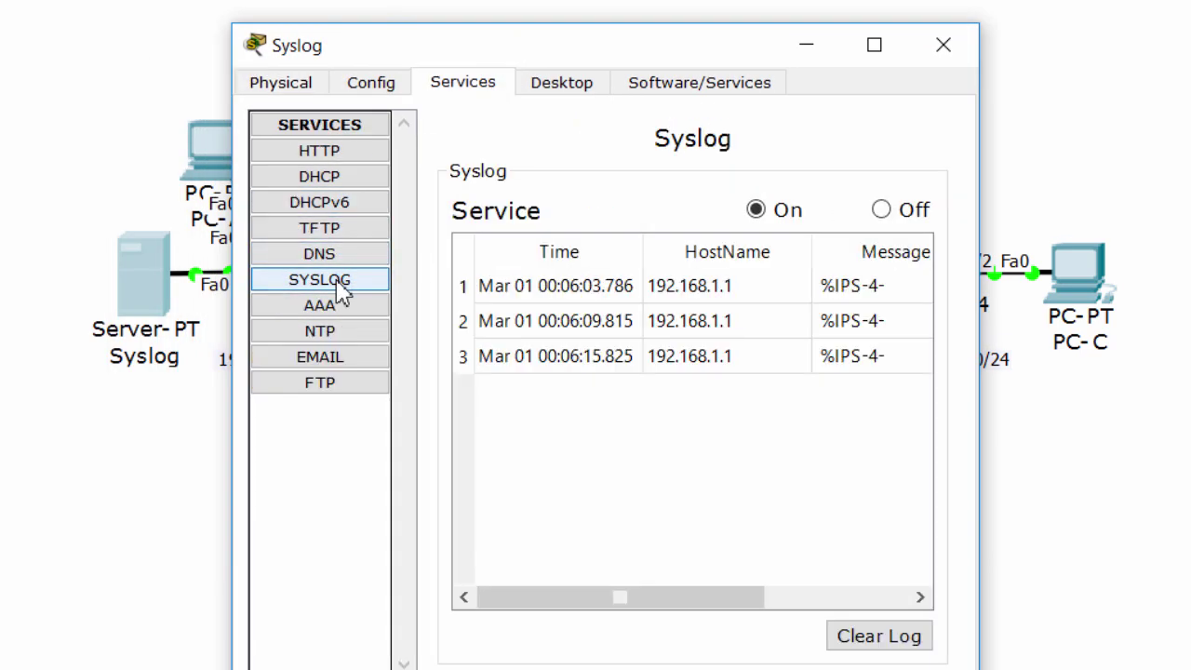
Examine the time, host name and message of each logged IPS entry, then close the Syslog server's window.
{"action": "left_click", "coordinate": [675, 292]}
{"action": "left_click", "coordinate": [620, 296]}
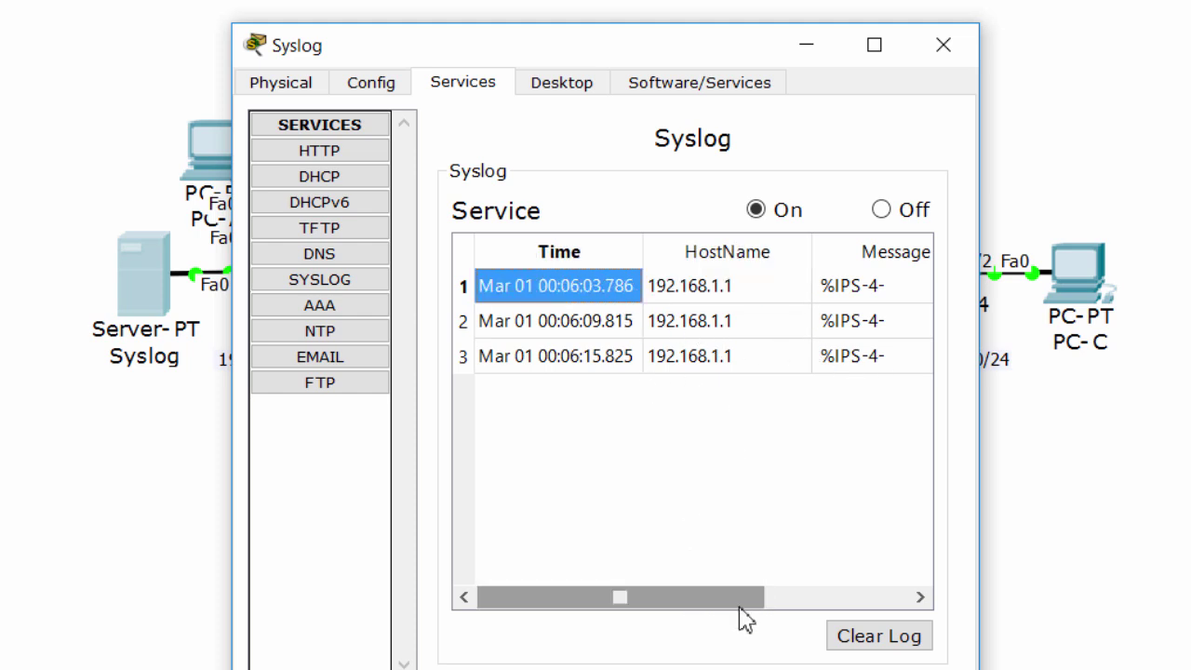
{"action": "left_click_drag", "start_coordinate": [741, 599], "coordinate": [825, 606]}
{"action": "left_click", "coordinate": [885, 288]}
{"action": "left_click", "coordinate": [870, 322]}
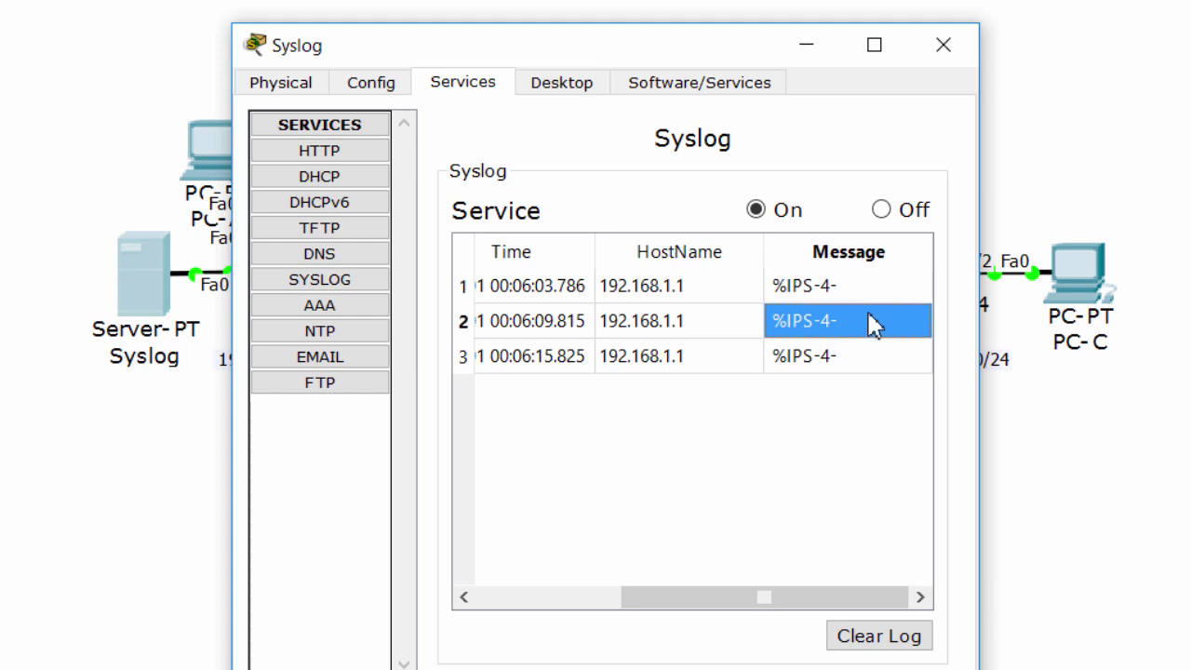
{"action": "left_click", "coordinate": [855, 355]}
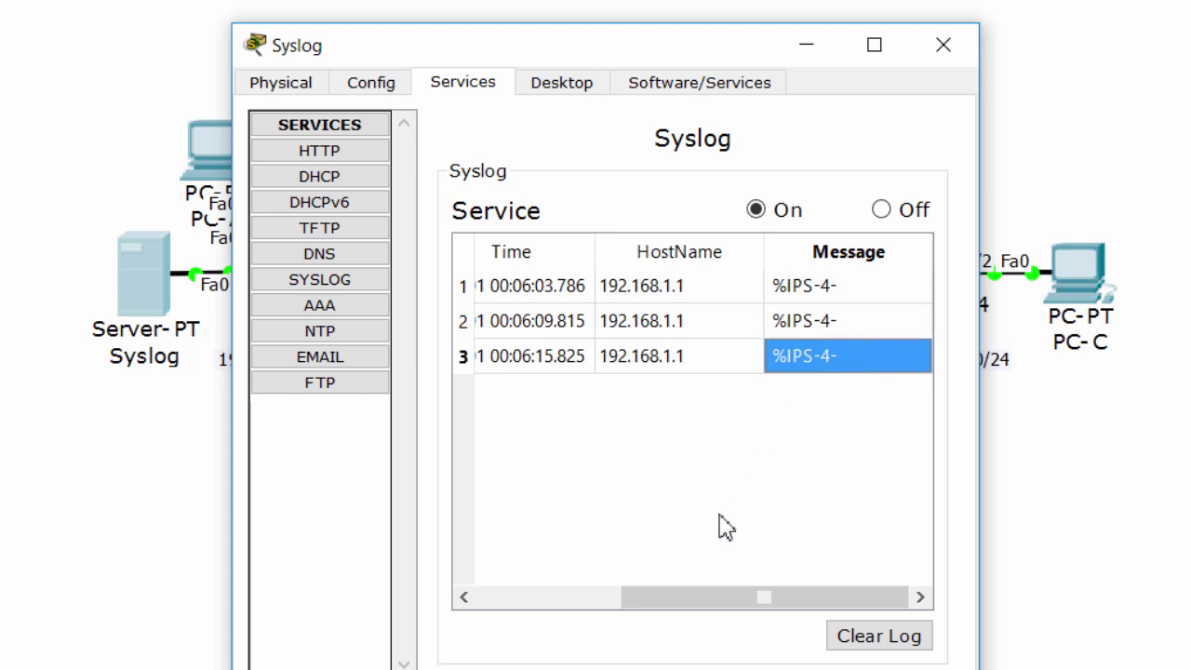
{"action": "left_click_drag", "start_coordinate": [626, 612], "coordinate": [558, 590]}
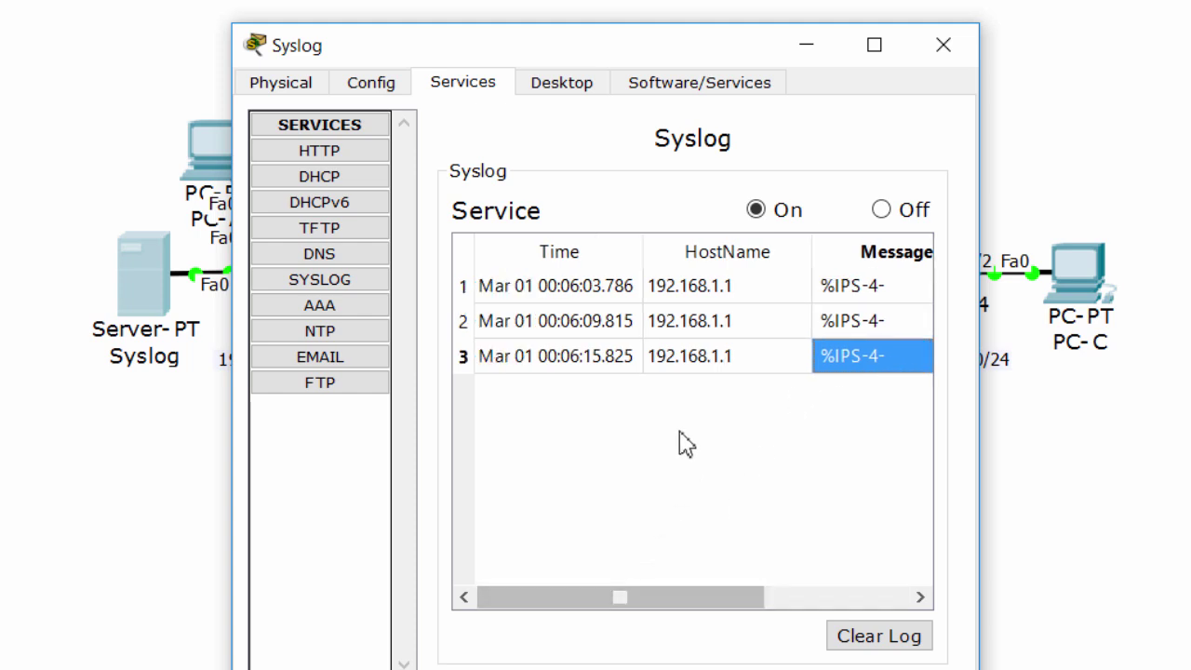
{"action": "left_click_drag", "start_coordinate": [736, 601], "coordinate": [769, 601]}
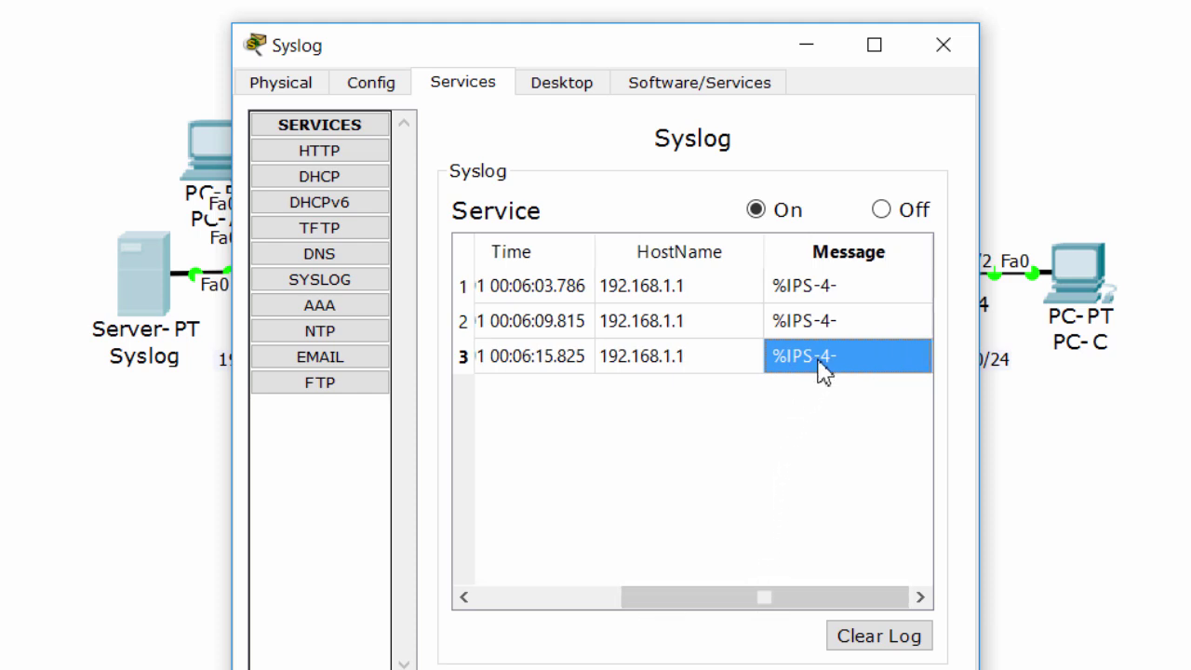
{"action": "left_click", "coordinate": [944, 51]}
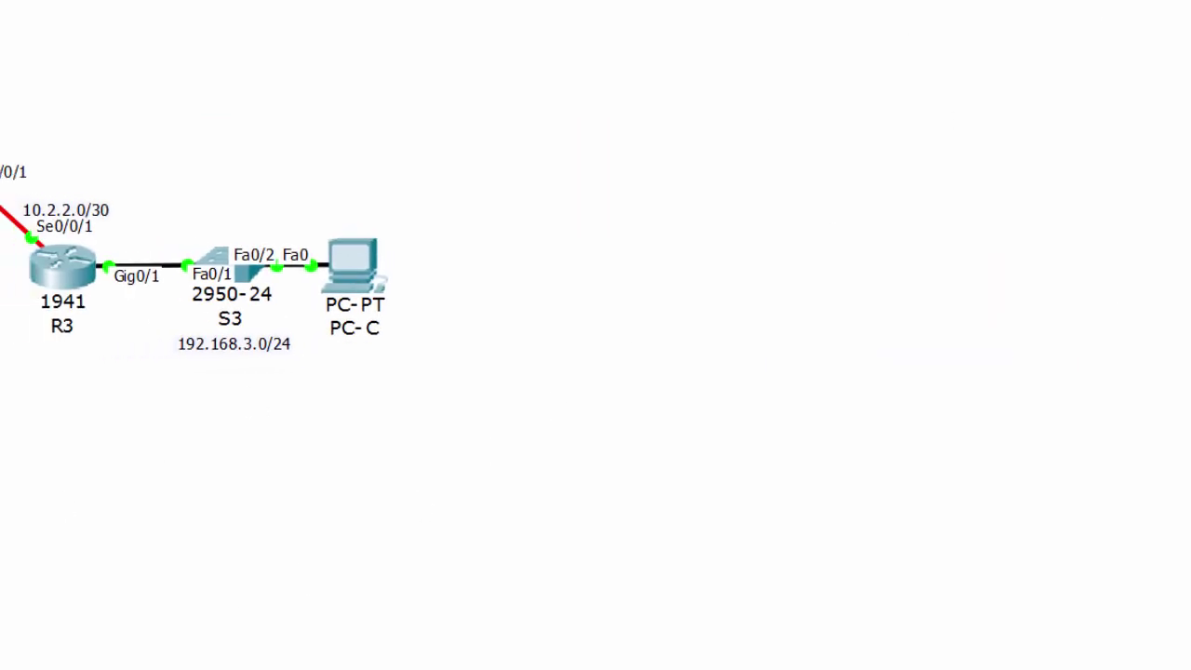
Check the activity results and review the assessment items for R1 along with the score.
{"action": "left_click", "coordinate": [335, 609]}
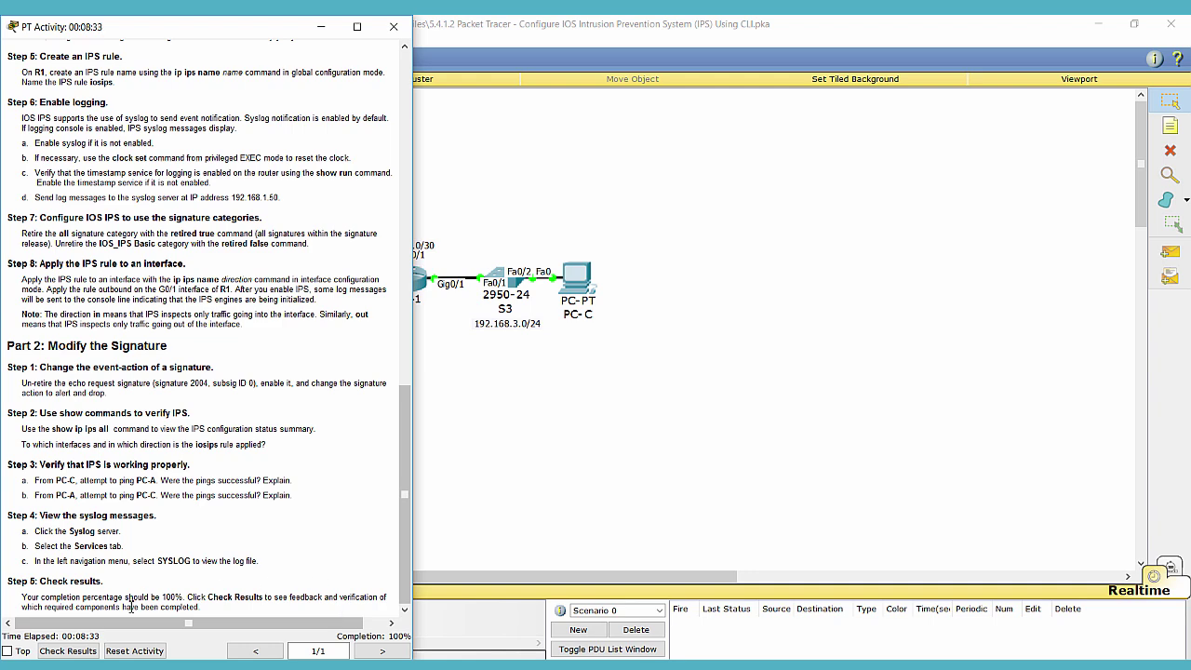
{"action": "left_click", "coordinate": [67, 650]}
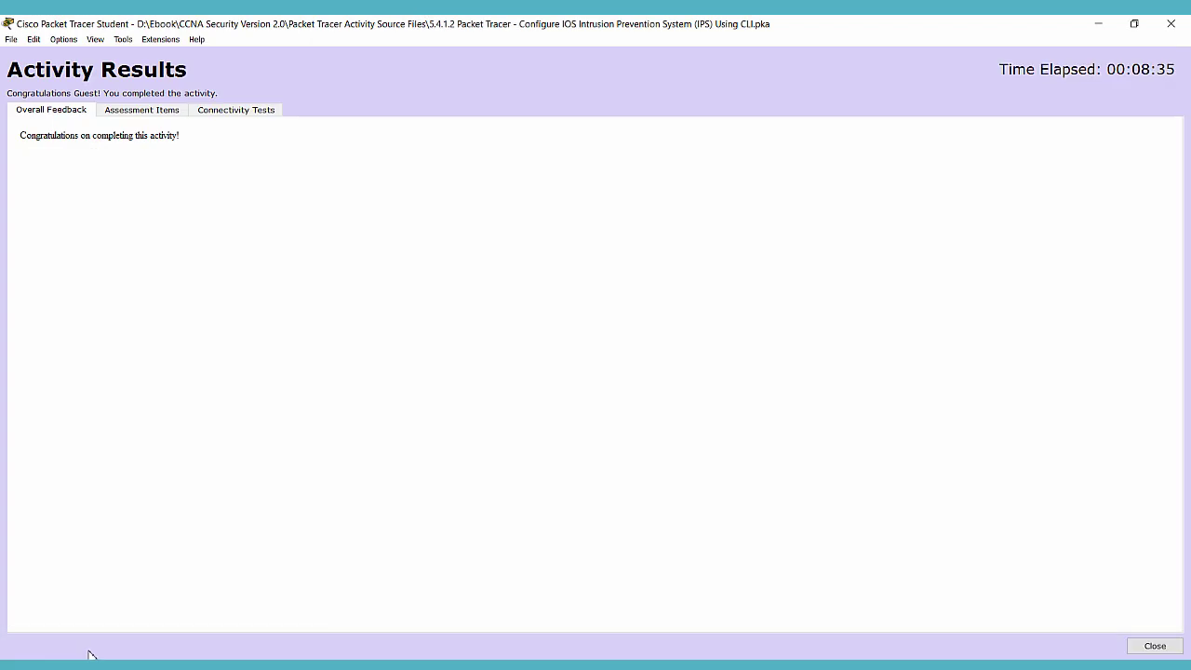
{"action": "left_click", "coordinate": [128, 112]}
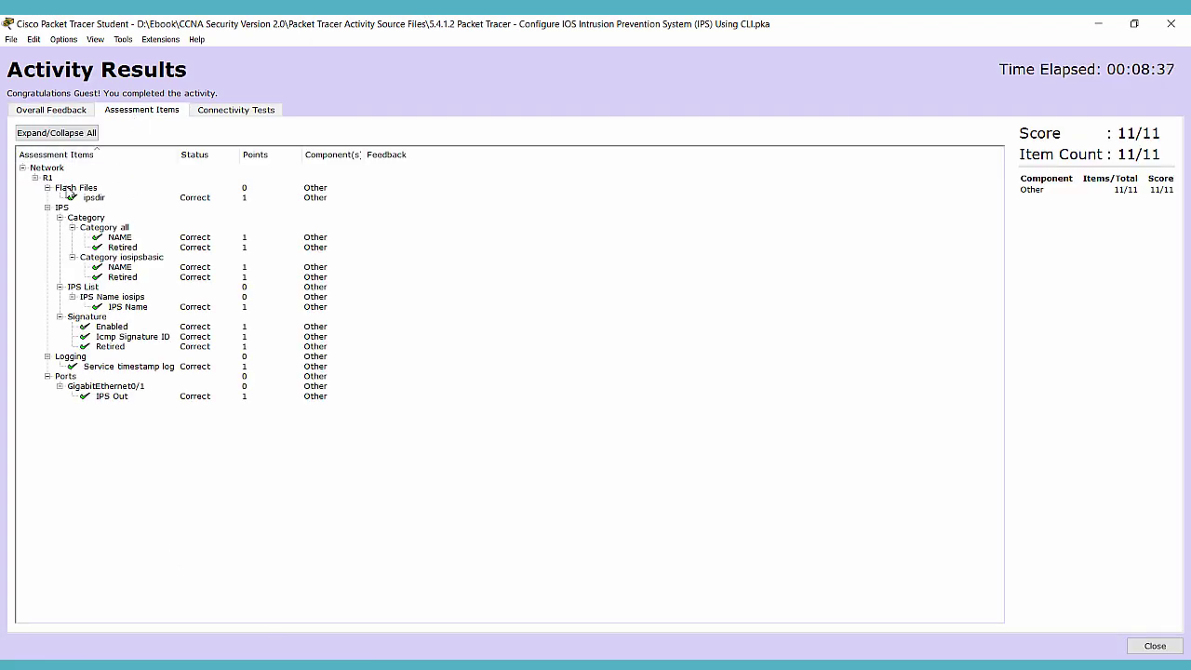
{"action": "left_click_drag", "start_coordinate": [69, 169], "coordinate": [121, 400]}
{"action": "left_click", "coordinate": [1151, 140]}
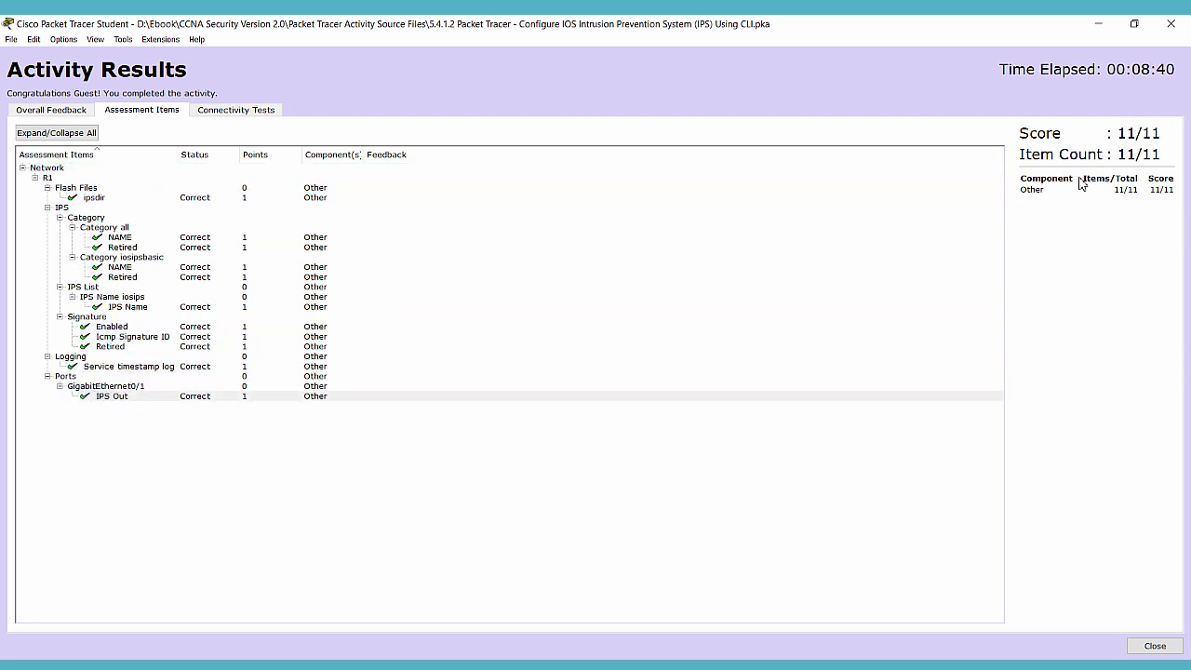